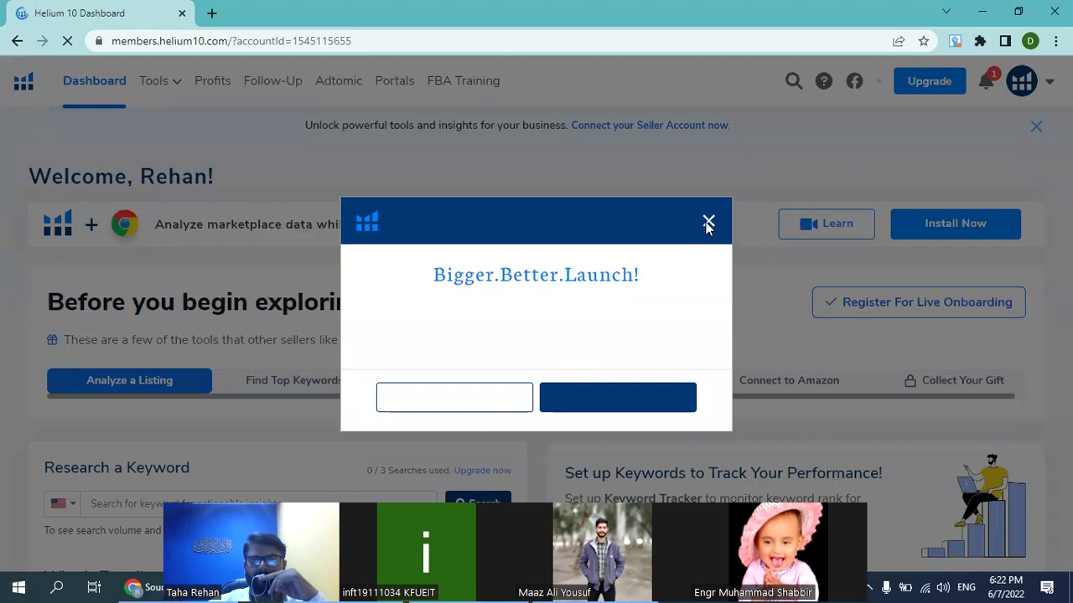
# Step: Dismiss the launch announcement and look through the tools offered on the dashboard
pyautogui.click(708, 224)
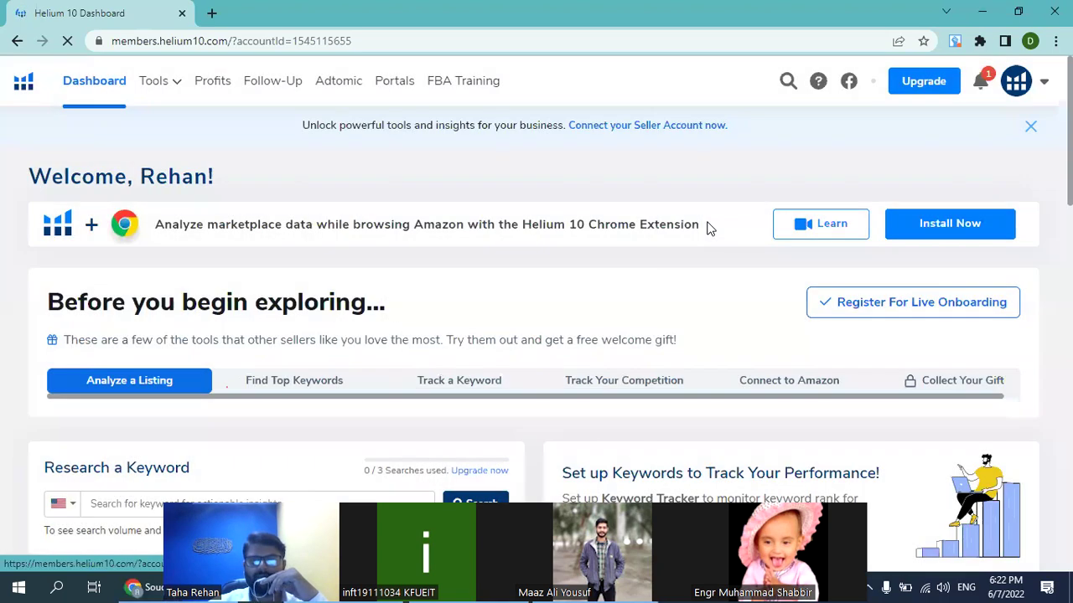
pyautogui.scroll(-1, 708, 228)
pyautogui.scroll(-5, 708, 228)
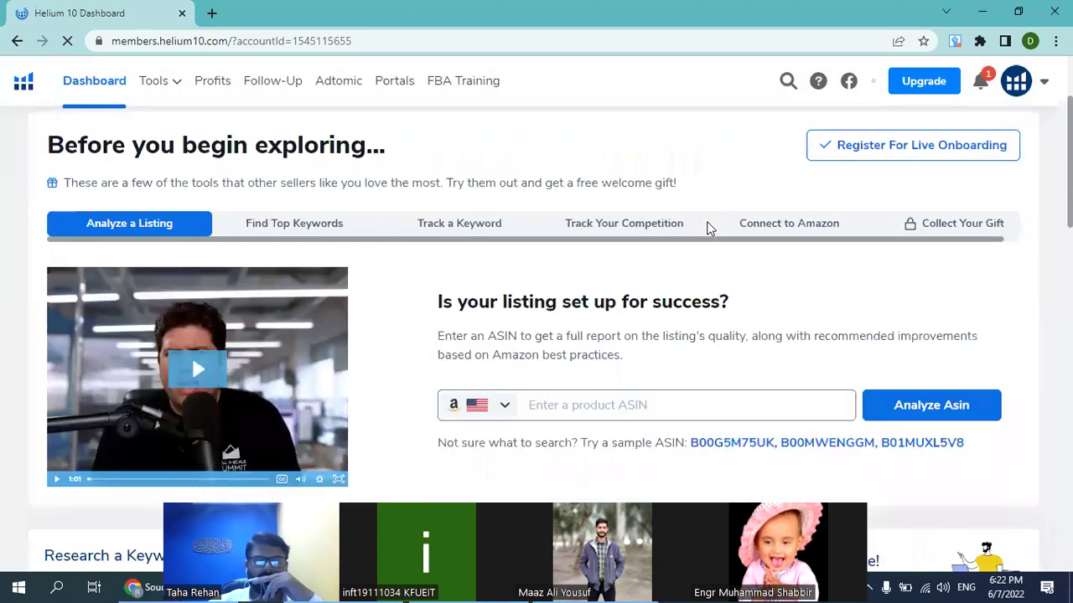
pyautogui.scroll(-1, 710, 227)
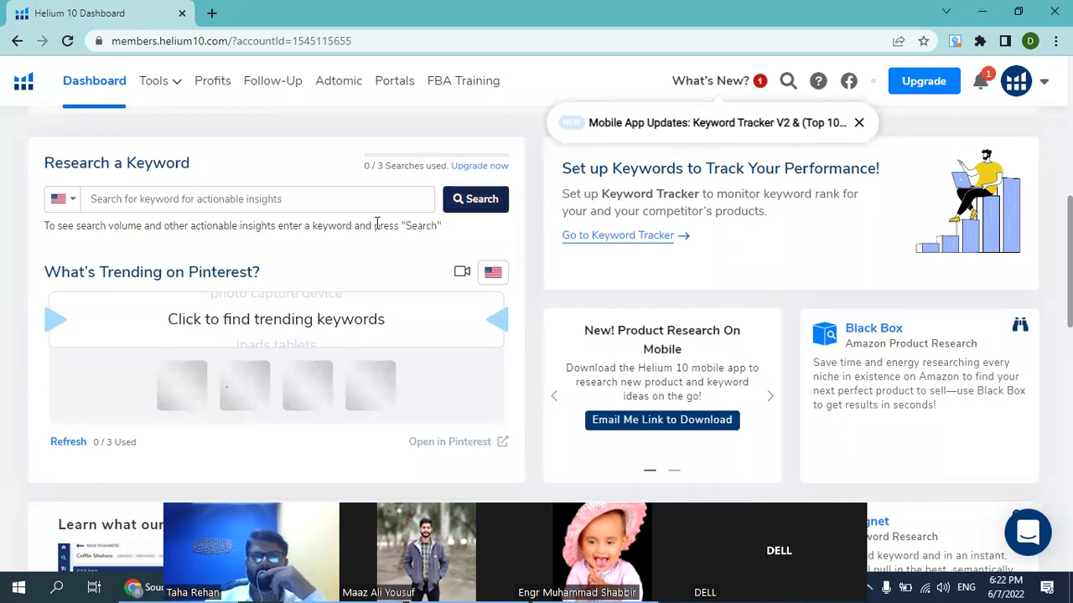
pyautogui.scroll(-1, 304, 222)
pyautogui.scroll(-1, 303, 222)
pyautogui.scroll(1, 304, 222)
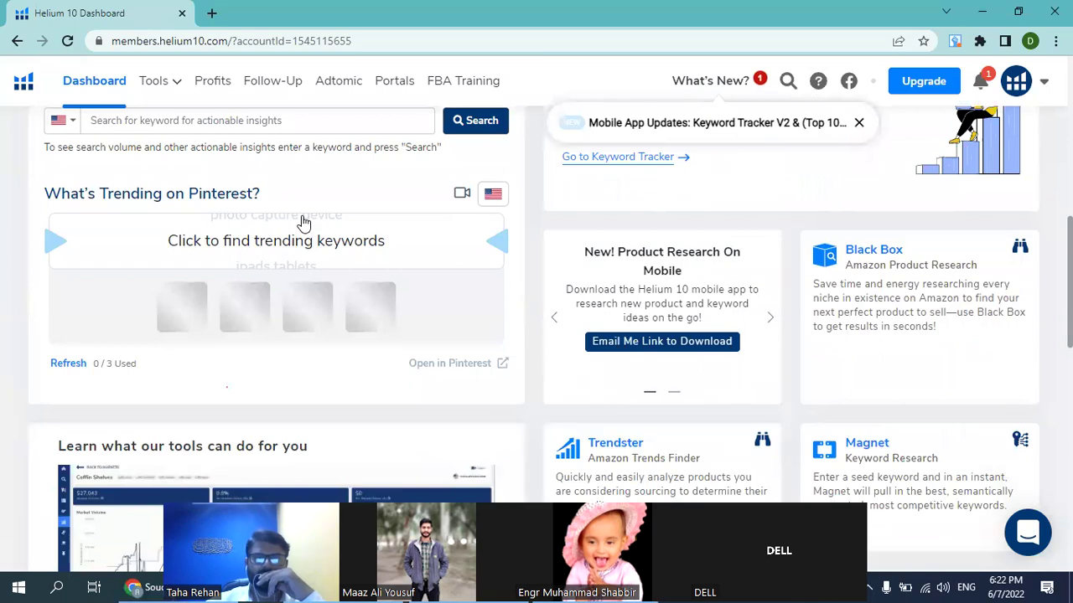
pyautogui.scroll(-4, 304, 222)
pyautogui.scroll(-8, 303, 222)
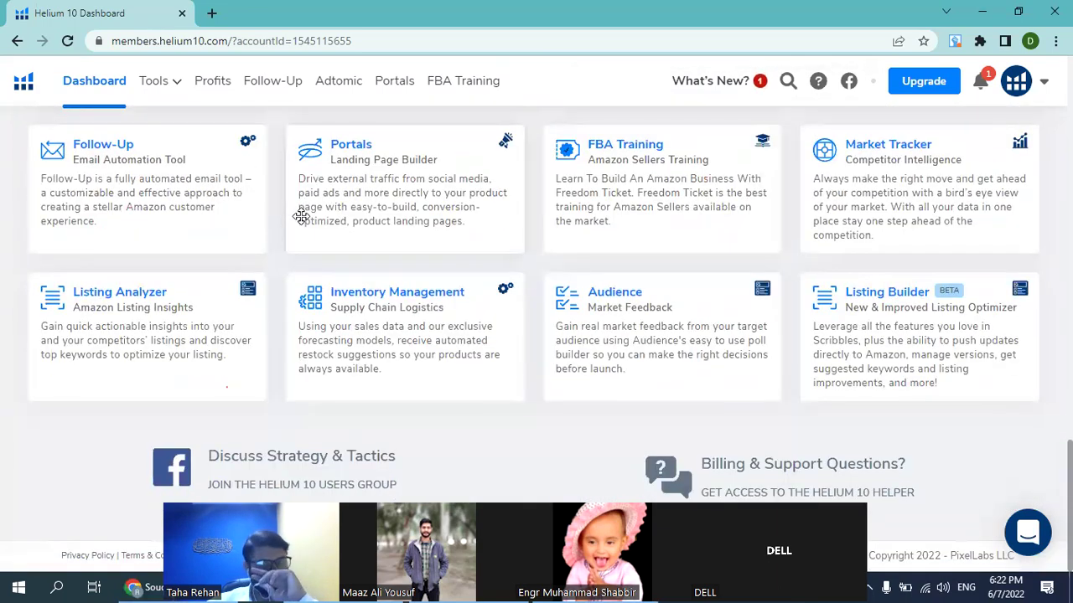
pyautogui.scroll(5, 307, 213)
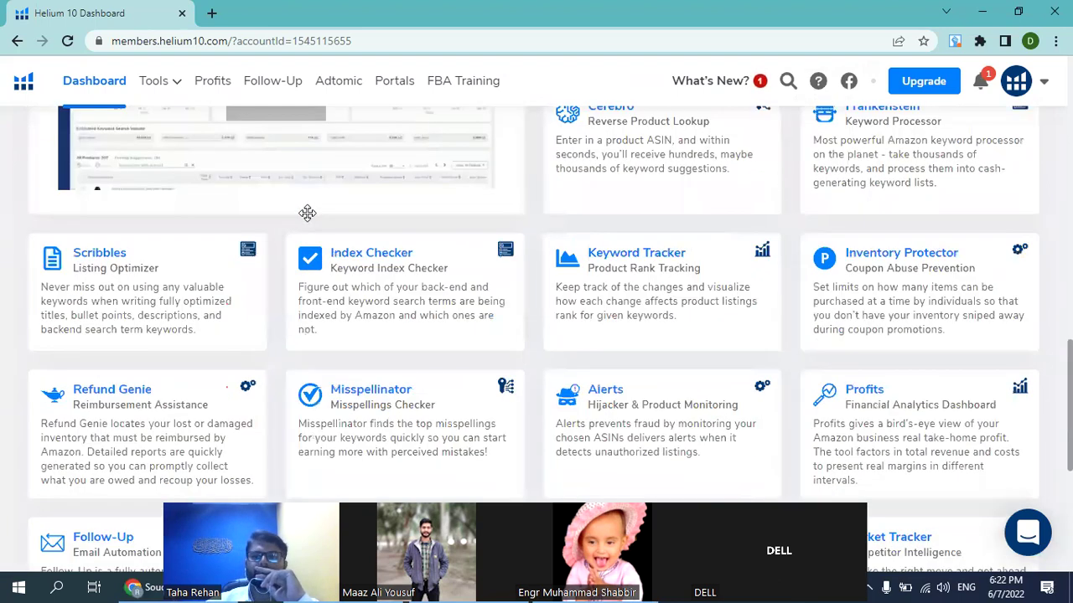
pyautogui.scroll(3, 307, 213)
pyautogui.scroll(2, 310, 219)
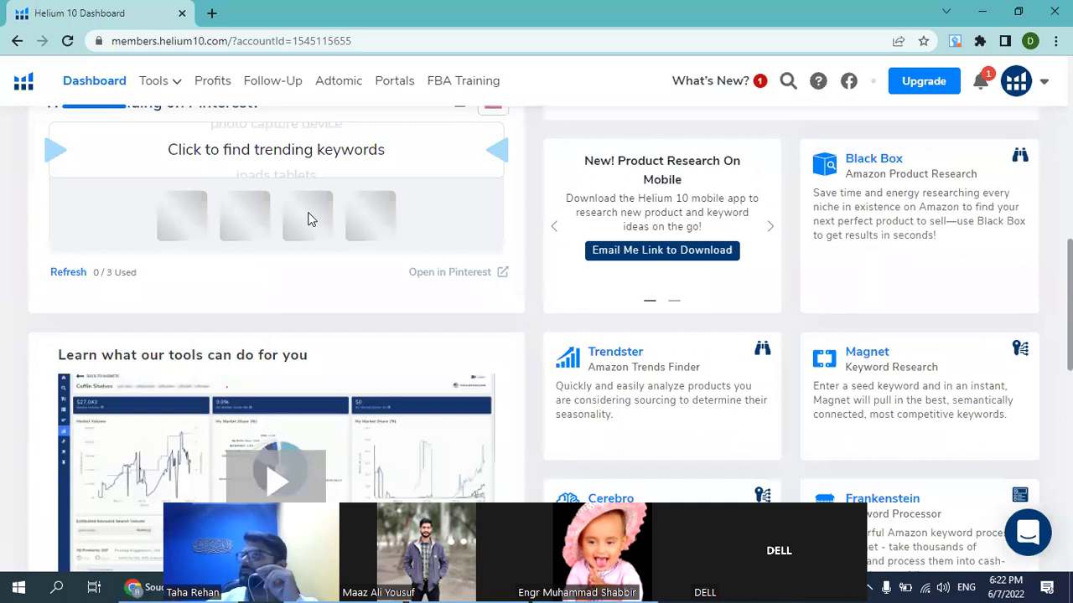
pyautogui.scroll(1, 308, 219)
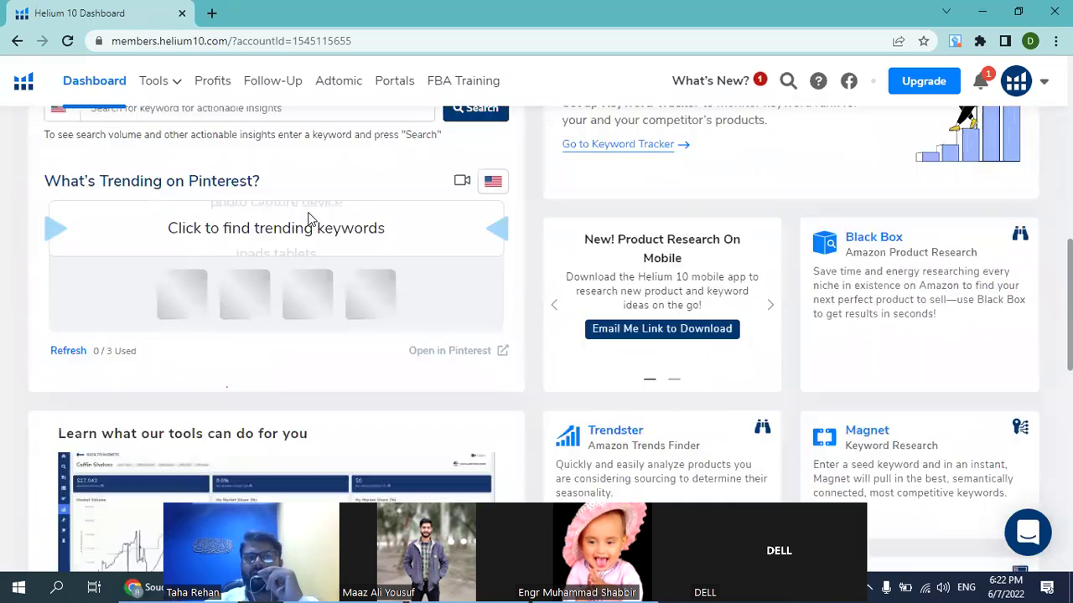
pyautogui.scroll(8, 661, 300)
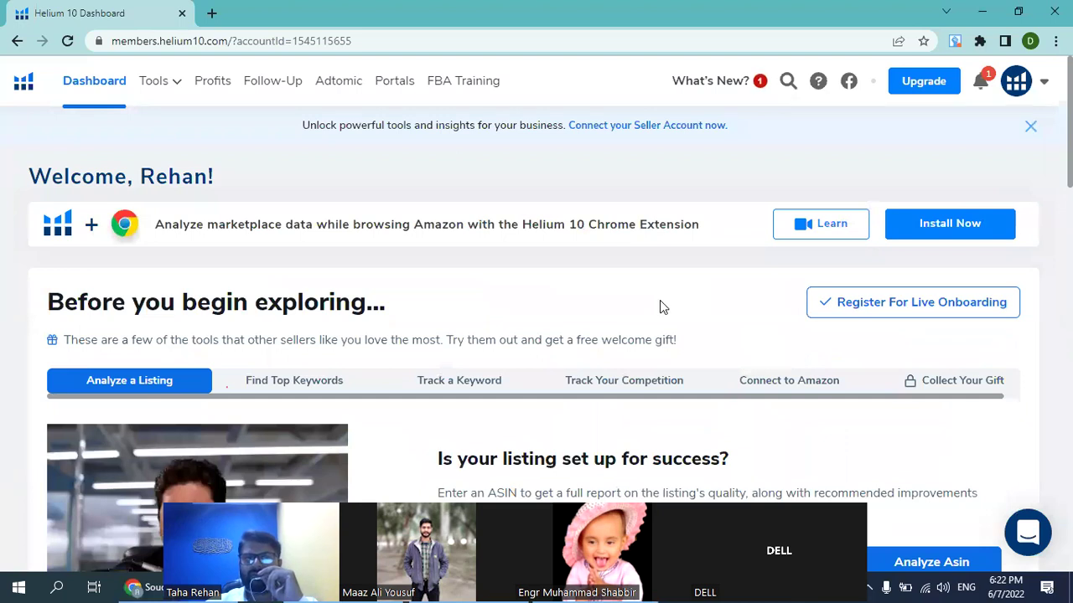
# Step: Open the Black Box product research tool from the dashboard and check its available Amazon marketplaces
pyautogui.scroll(-1, 660, 307)
pyautogui.scroll(-1, 661, 307)
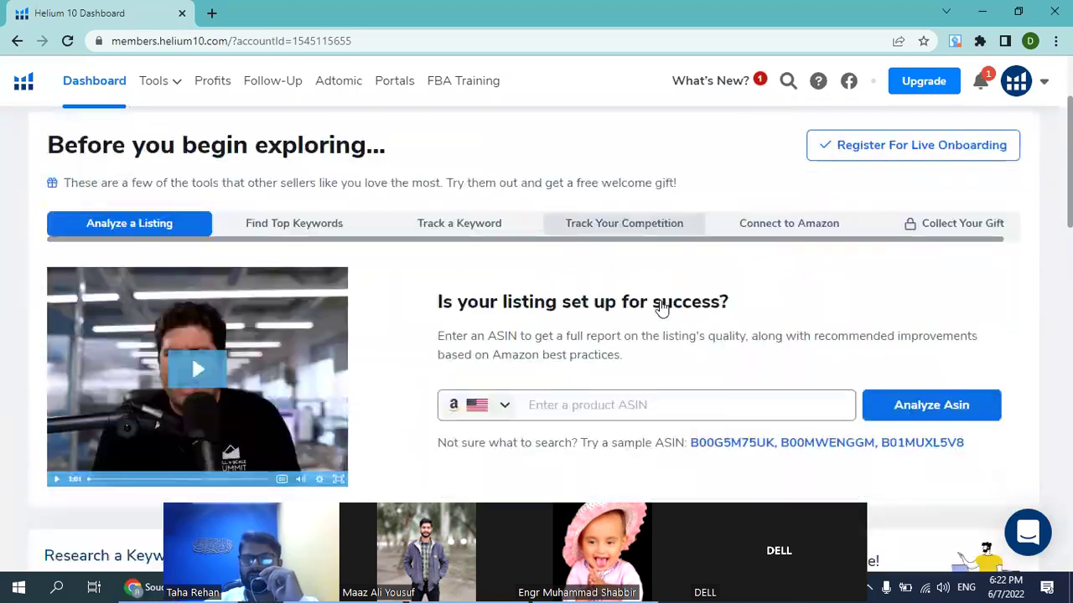
pyautogui.scroll(-2, 661, 306)
pyautogui.scroll(-4, 660, 304)
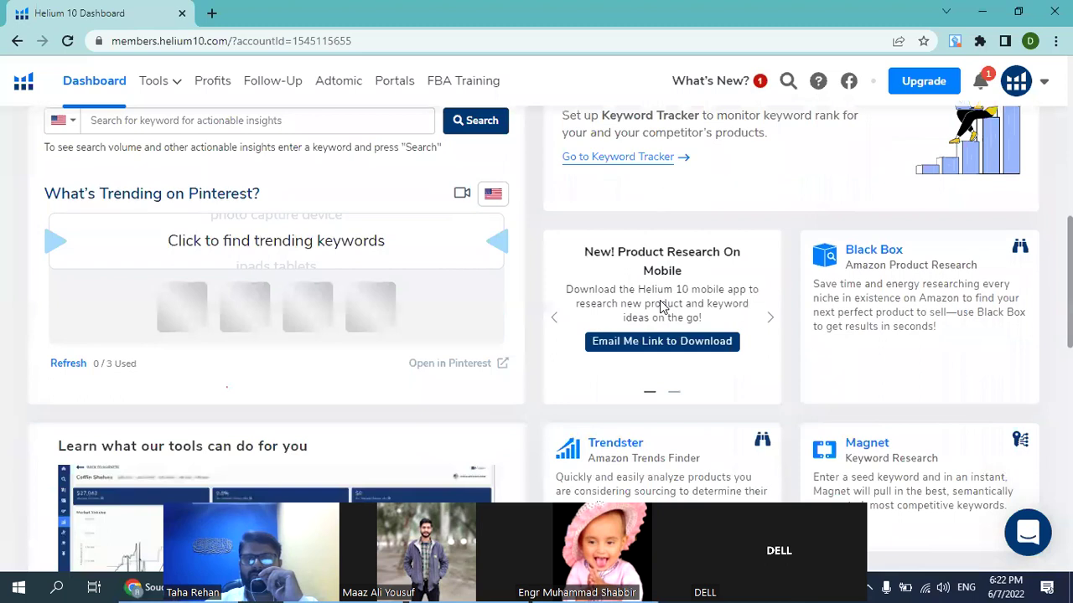
pyautogui.scroll(-3, 660, 302)
pyautogui.scroll(3, 759, 352)
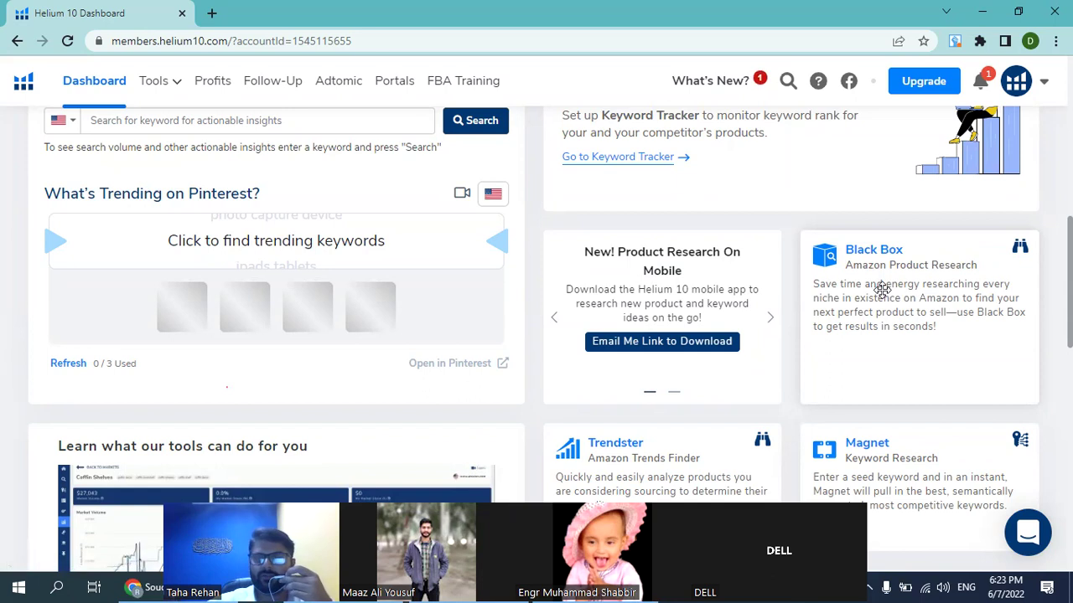
pyautogui.click(876, 265)
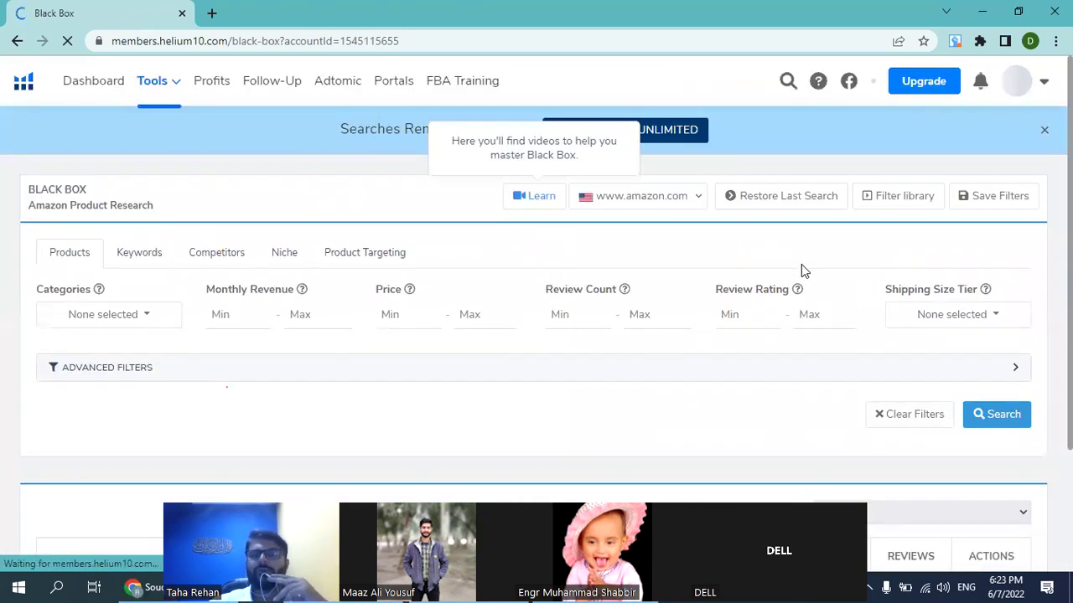
pyautogui.click(692, 206)
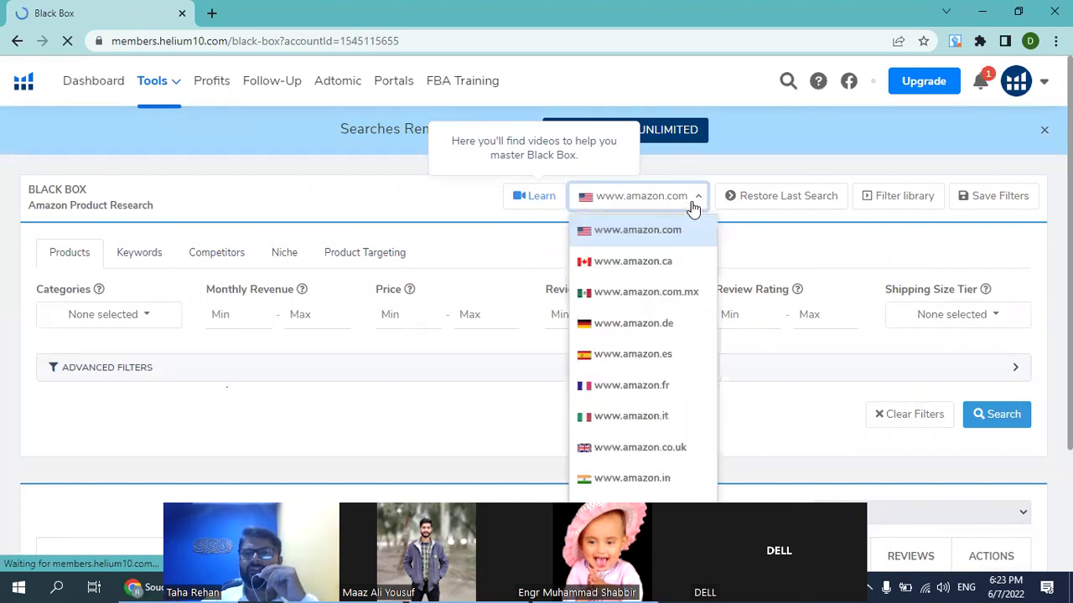
pyautogui.click(744, 159)
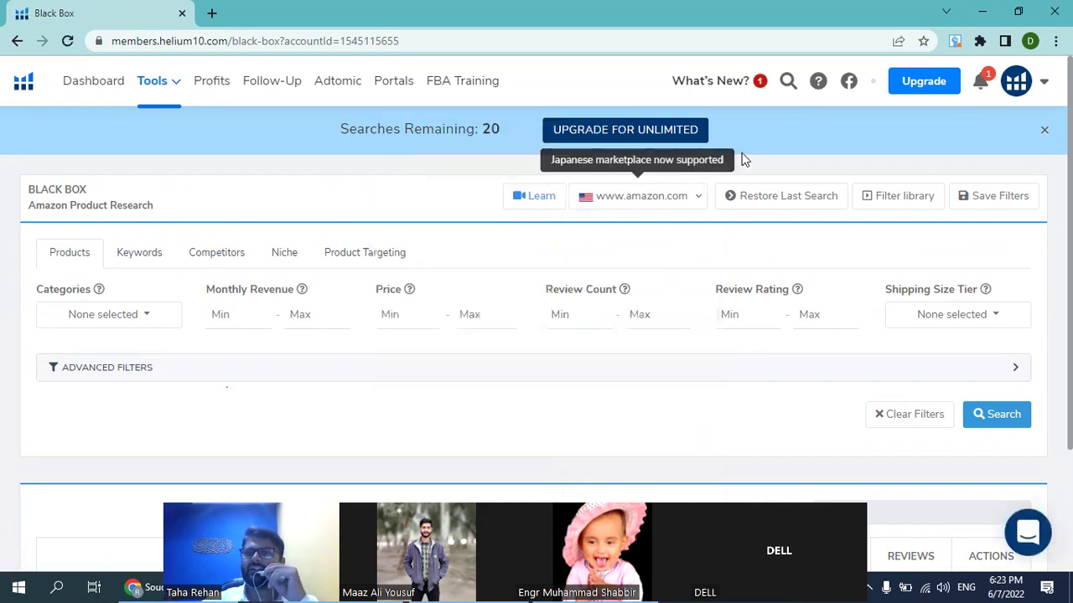
# Step: Filter the product search to the Automotive category with a price range of 20 to 50
pyautogui.click(137, 319)
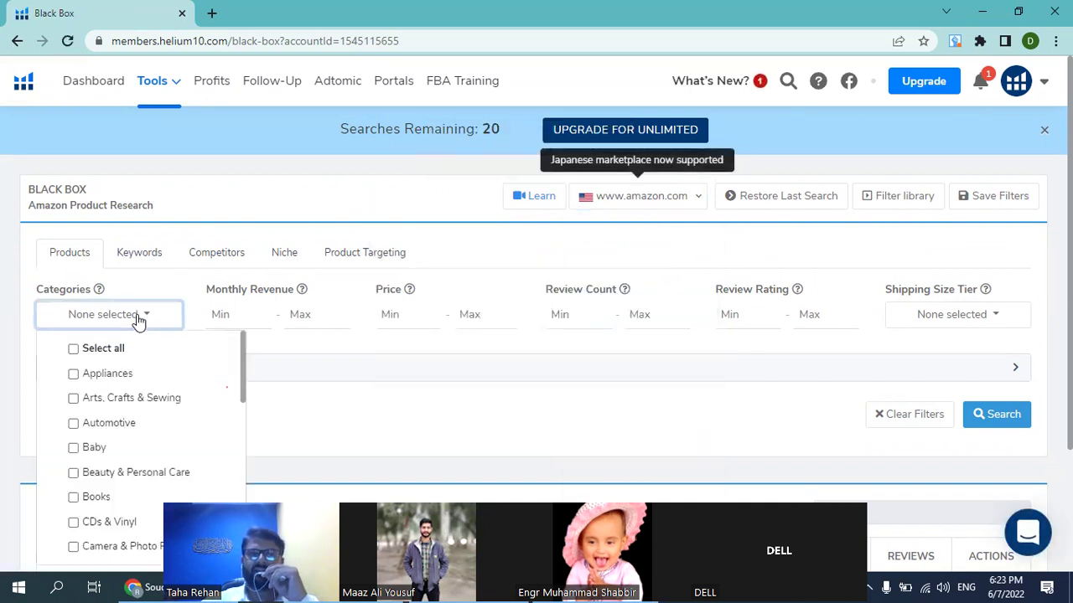
pyautogui.click(143, 424)
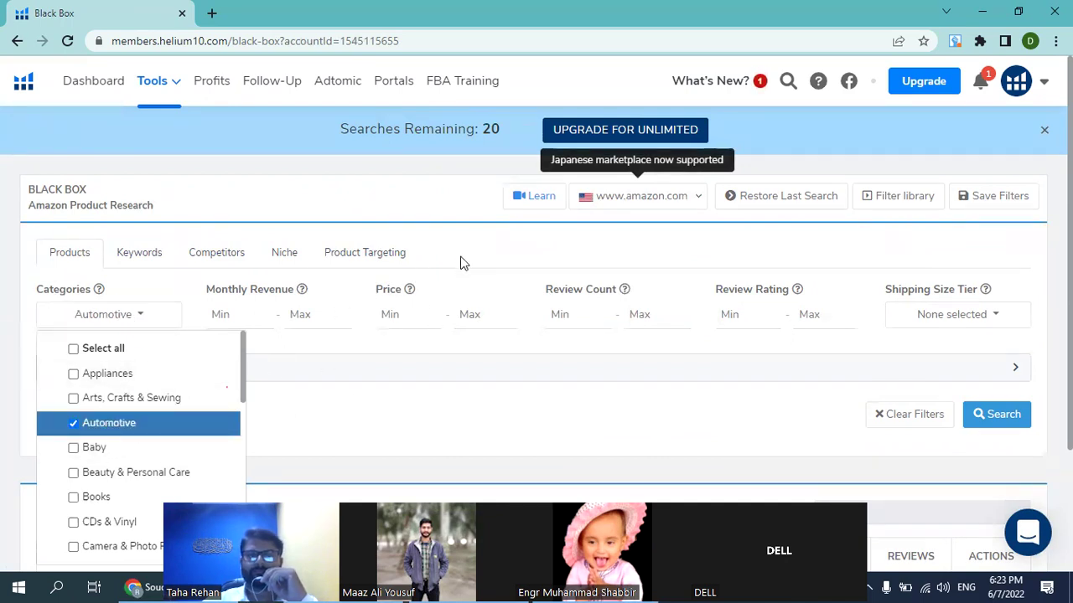
pyautogui.click(447, 313)
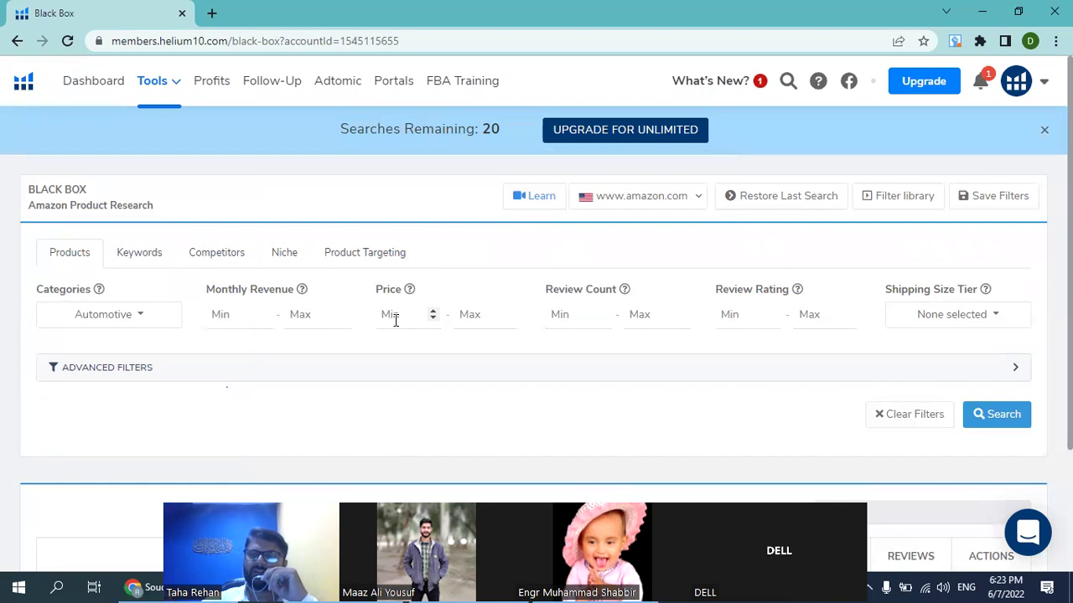
pyautogui.press('Tab')
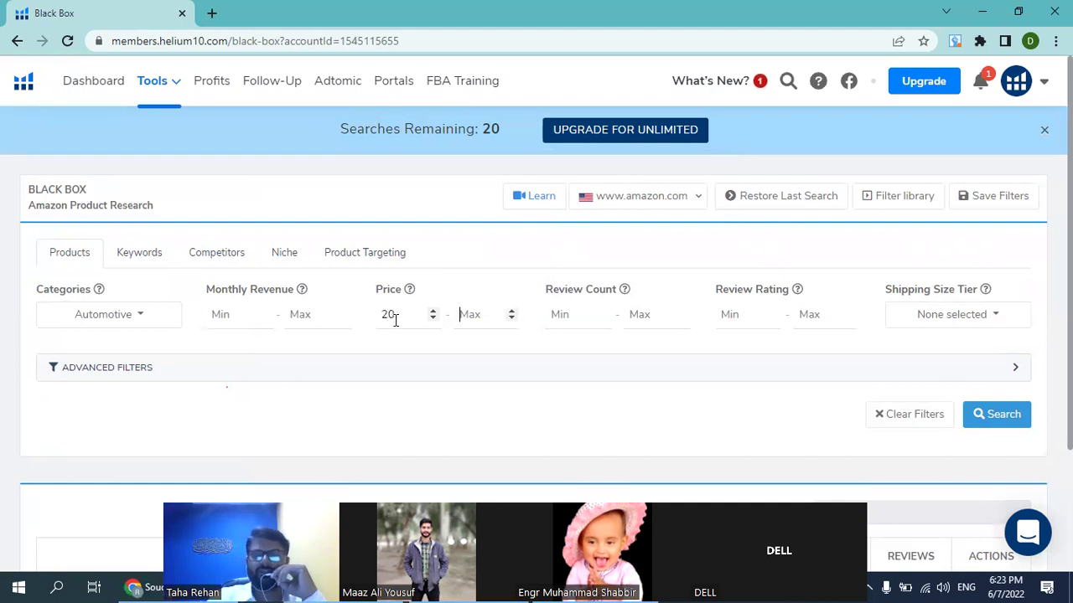
pyautogui.write('50')
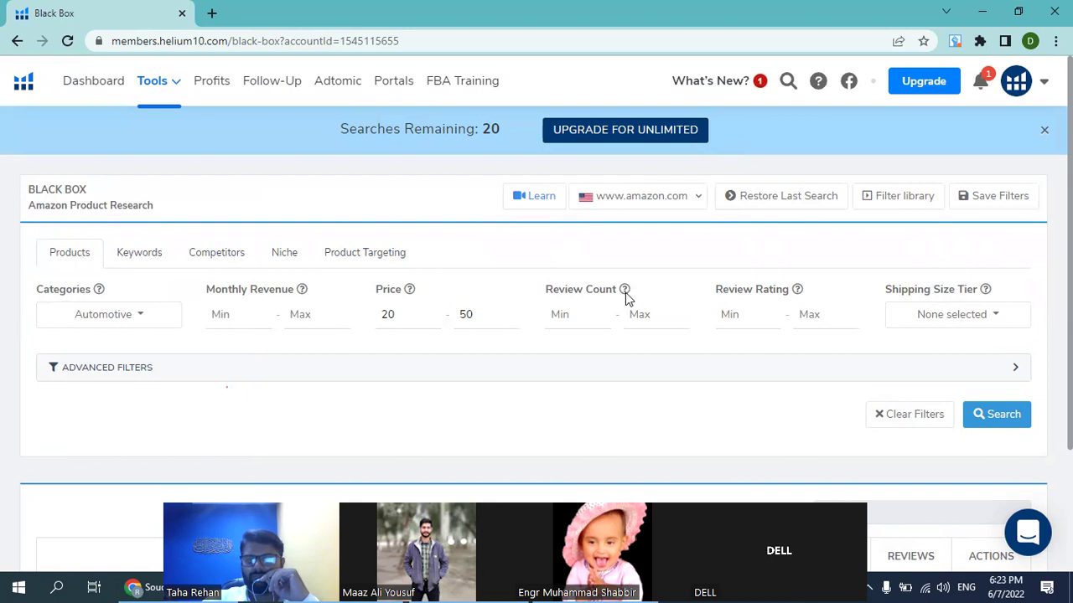
# Step: Set the minimum review count to 50 and the minimum review rating to 3.5
pyautogui.scroll(-2, 736, 322)
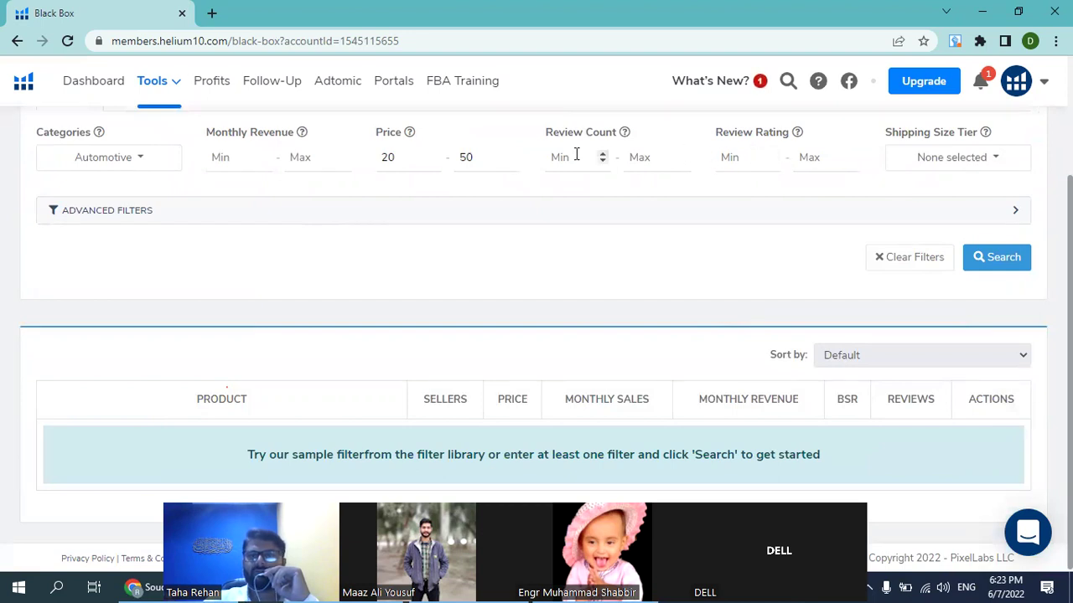
pyautogui.click(641, 156)
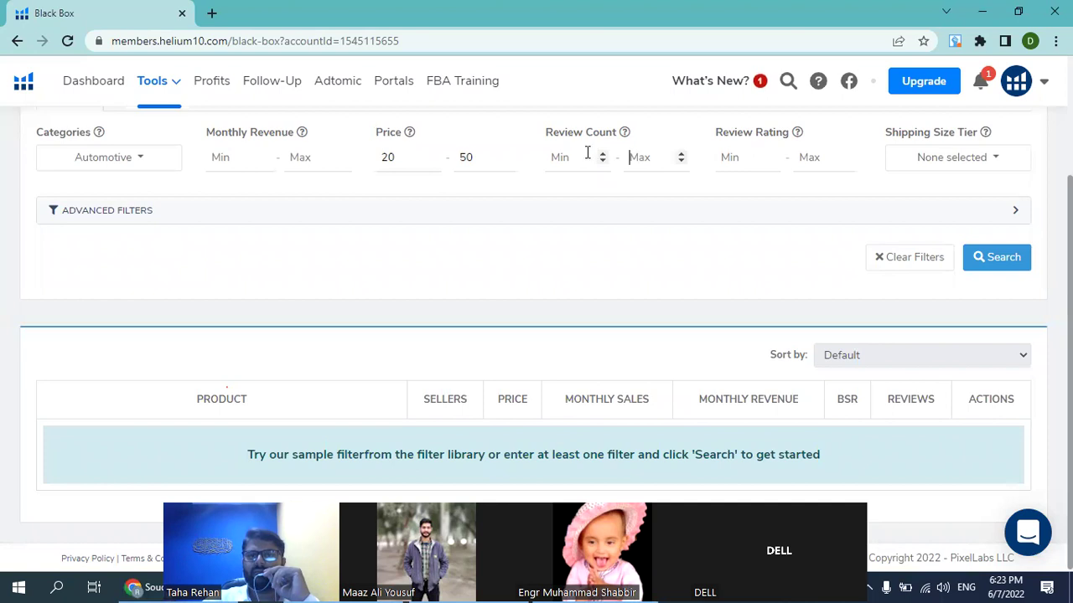
pyautogui.click(561, 153)
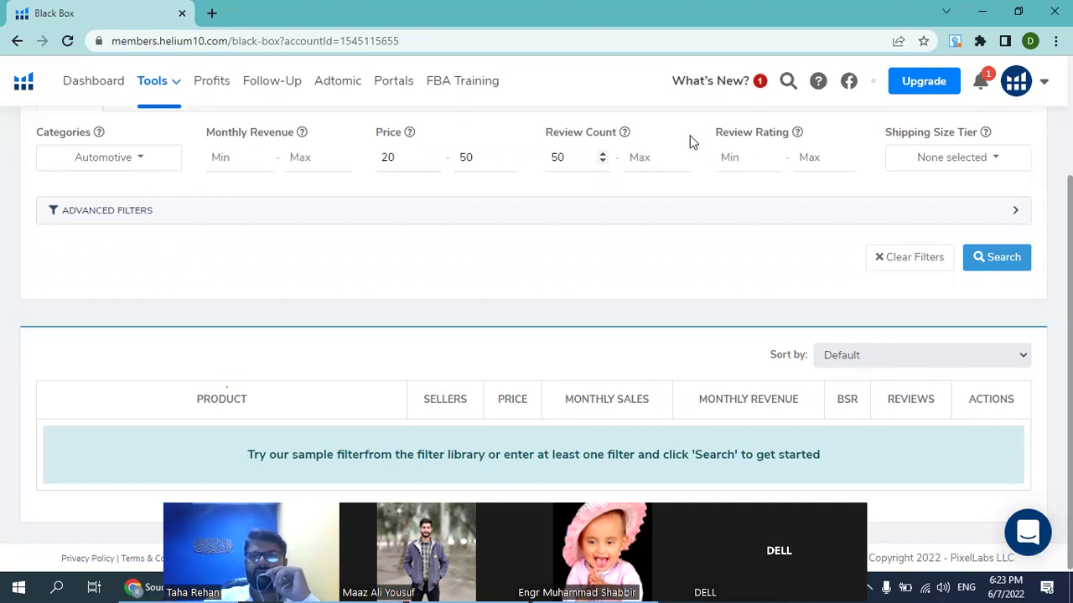
pyautogui.click(724, 153)
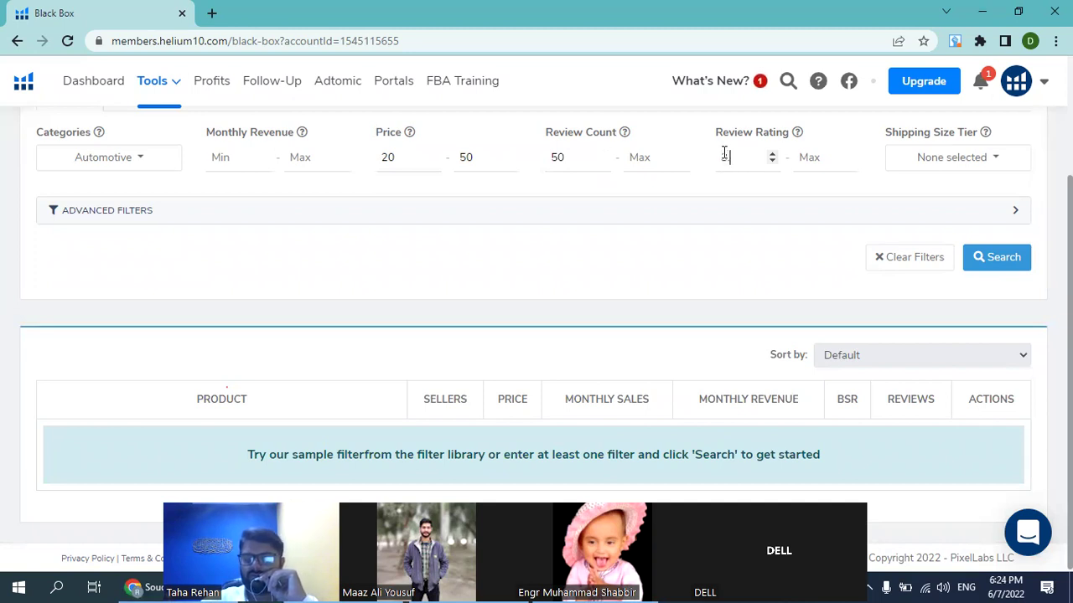
# Step: Expand the advanced filters and set minimum monthly sales to 300 units and maximum Best Sellers Rank to 35000
pyautogui.click(327, 218)
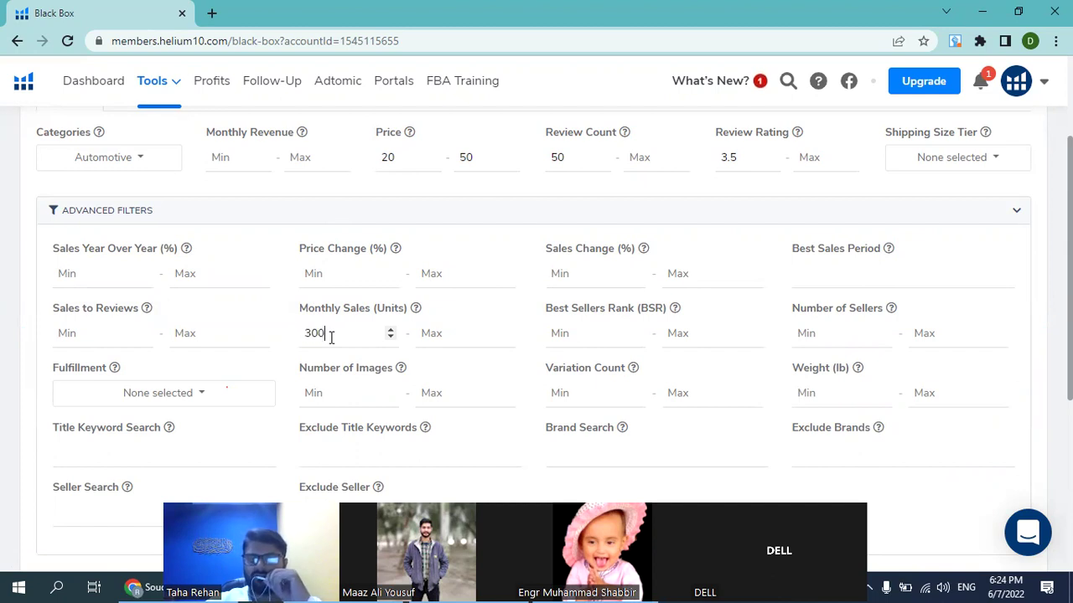
pyautogui.click(694, 332)
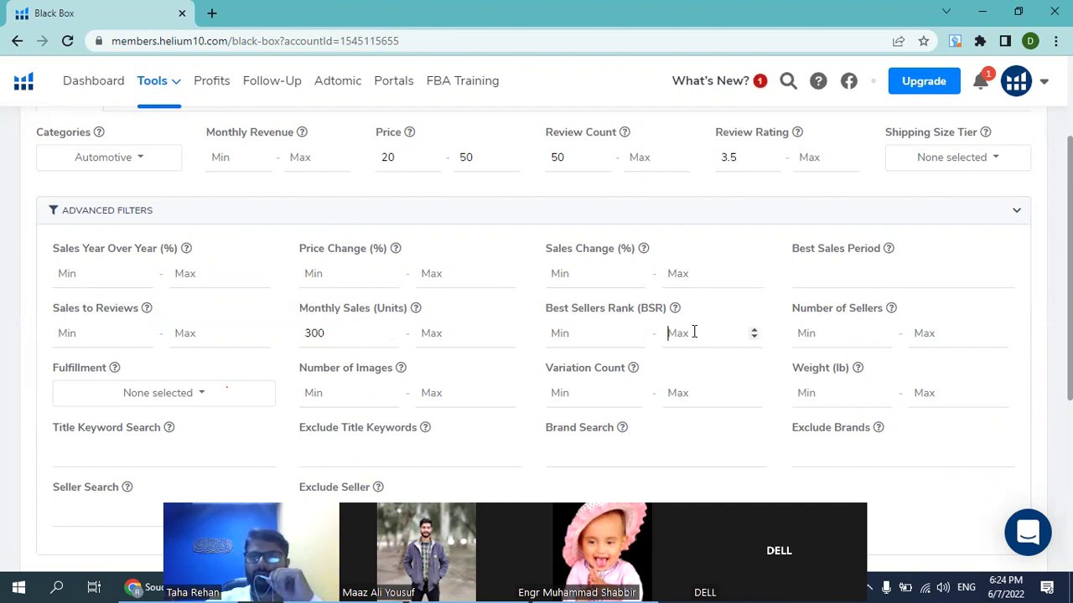
pyautogui.write('35000')
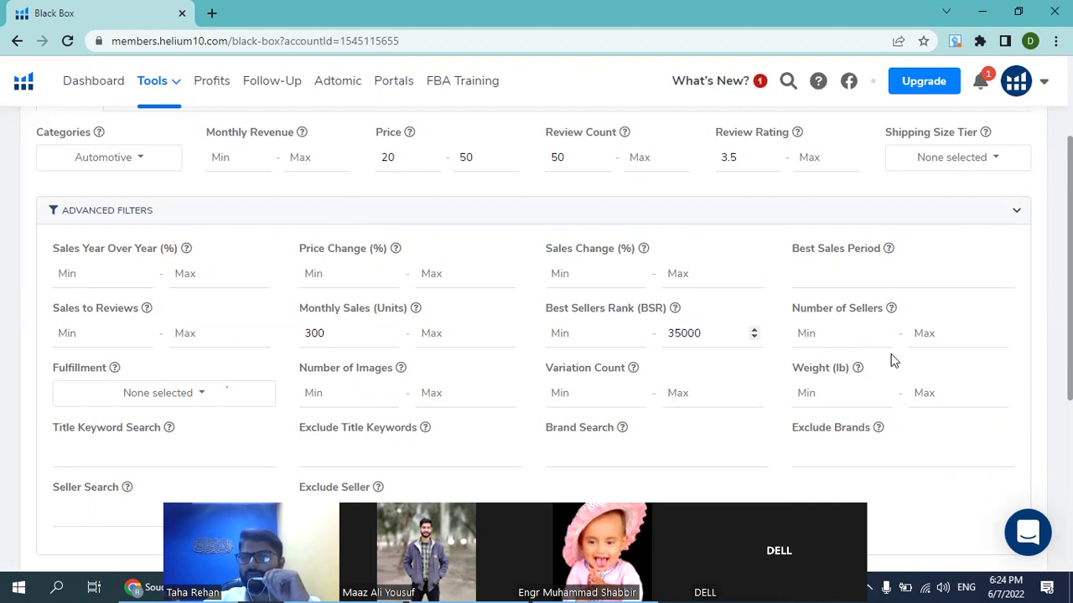
# Step: Limit the number of sellers to between 3 and 11
pyautogui.click(834, 332)
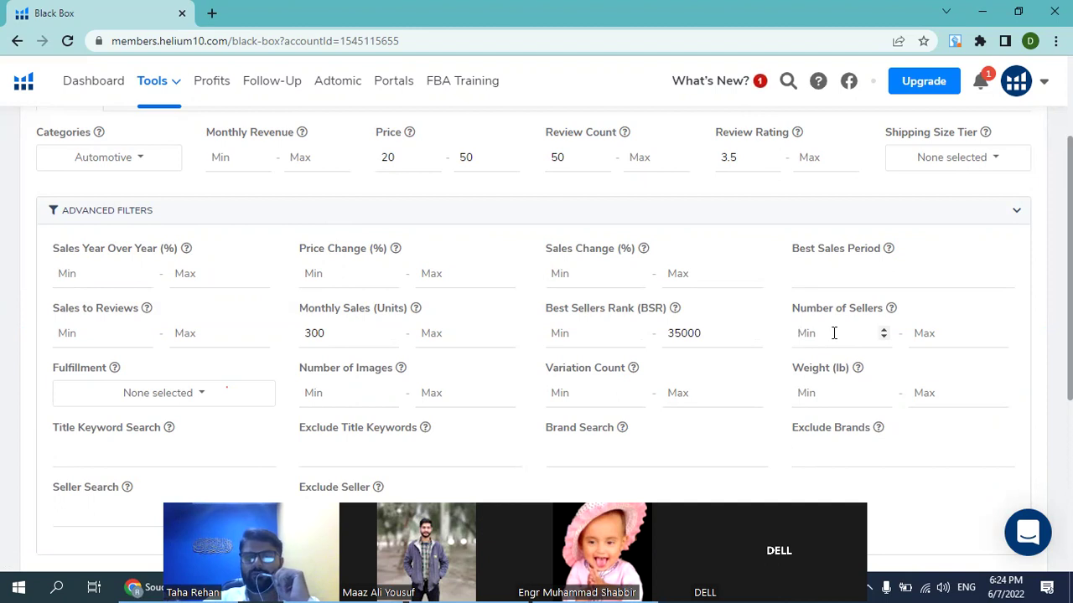
pyautogui.write('3')
pyautogui.press('Tab')
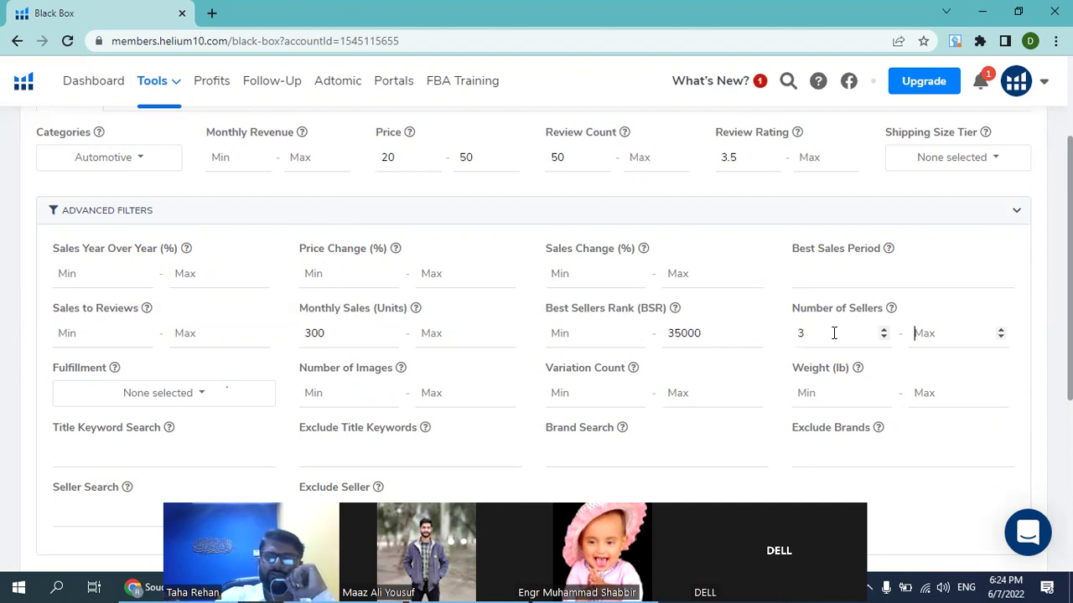
pyautogui.write('11')
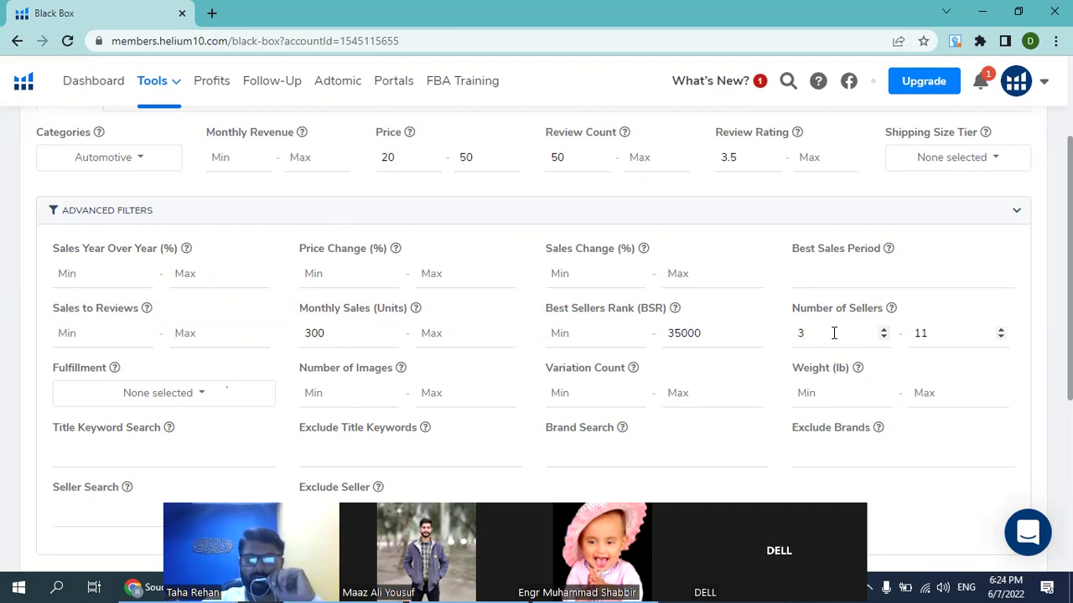
# Step: Restrict the fulfillment filter to FBA and FBM
pyautogui.scroll(-1, 833, 332)
pyautogui.click(130, 326)
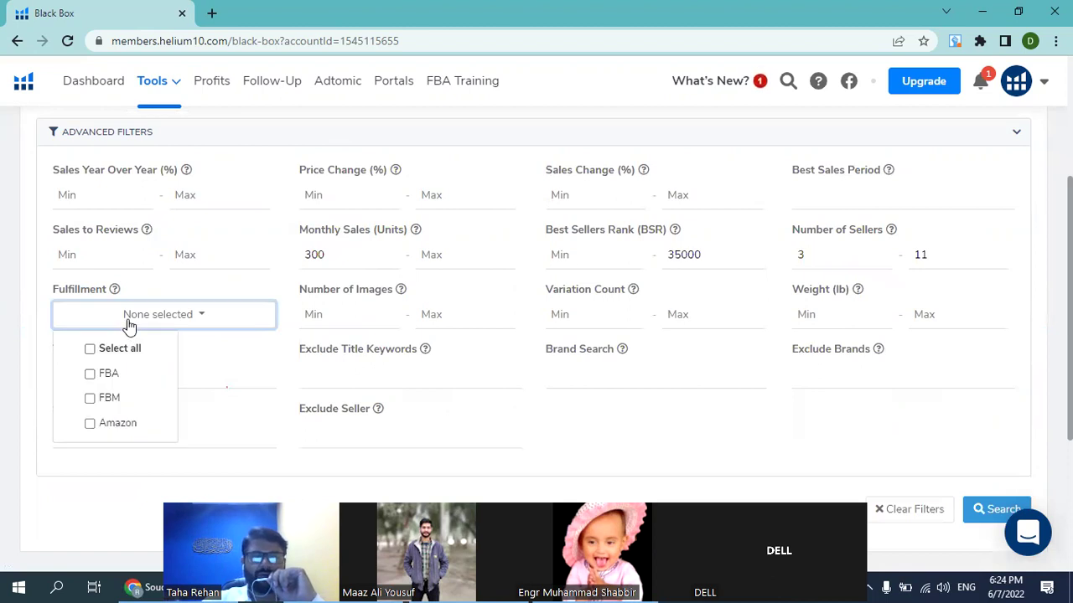
pyautogui.click(104, 376)
pyautogui.click(104, 399)
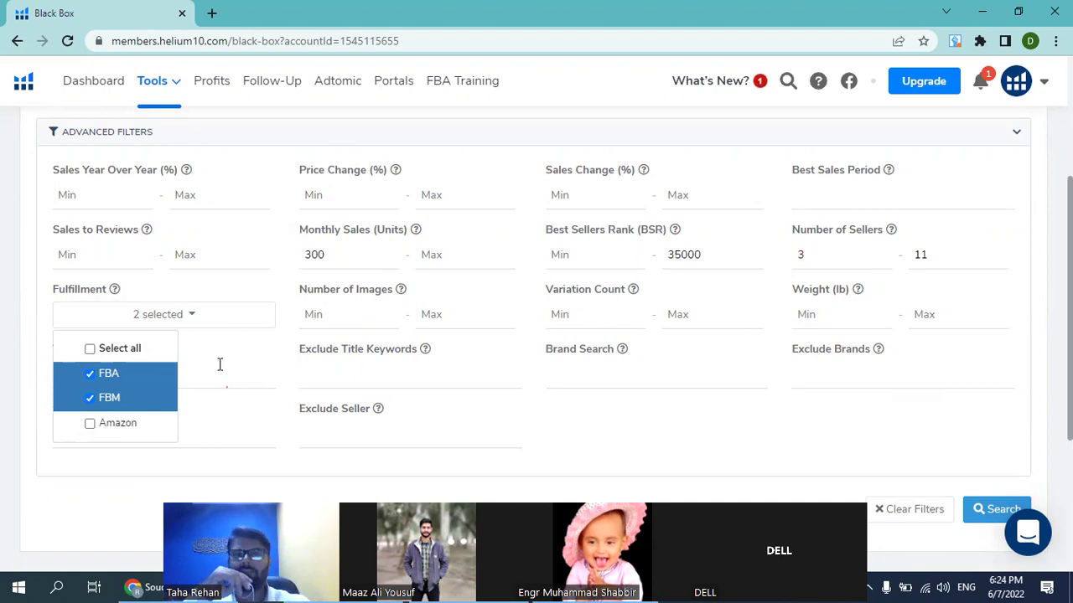
pyautogui.click(293, 359)
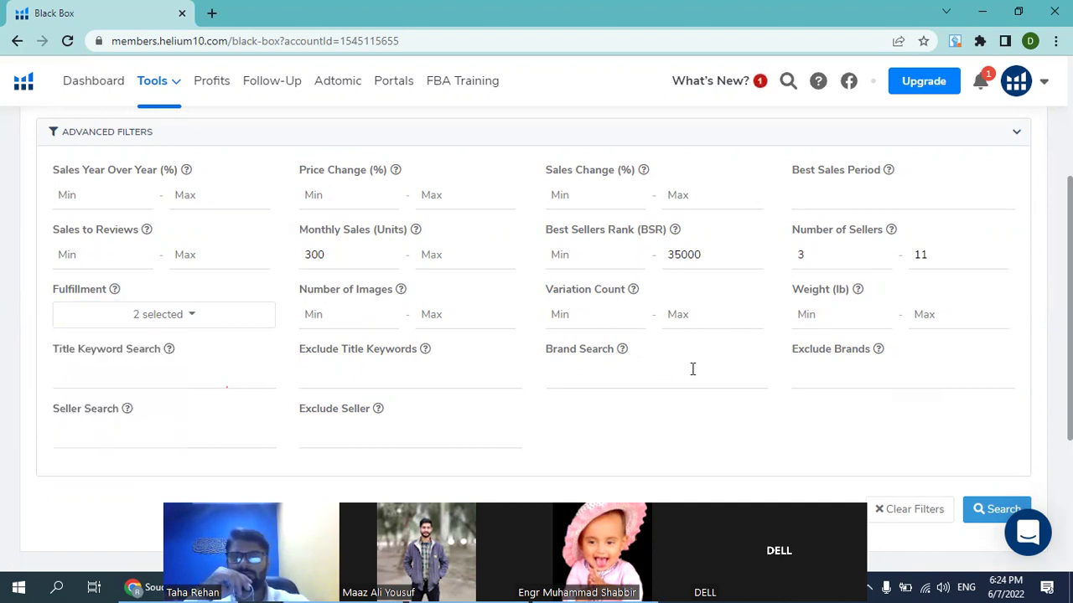
# Step: Set the maximum variation count to 4
pyautogui.scroll(-1, 692, 369)
pyautogui.click(680, 295)
pyautogui.write('4')
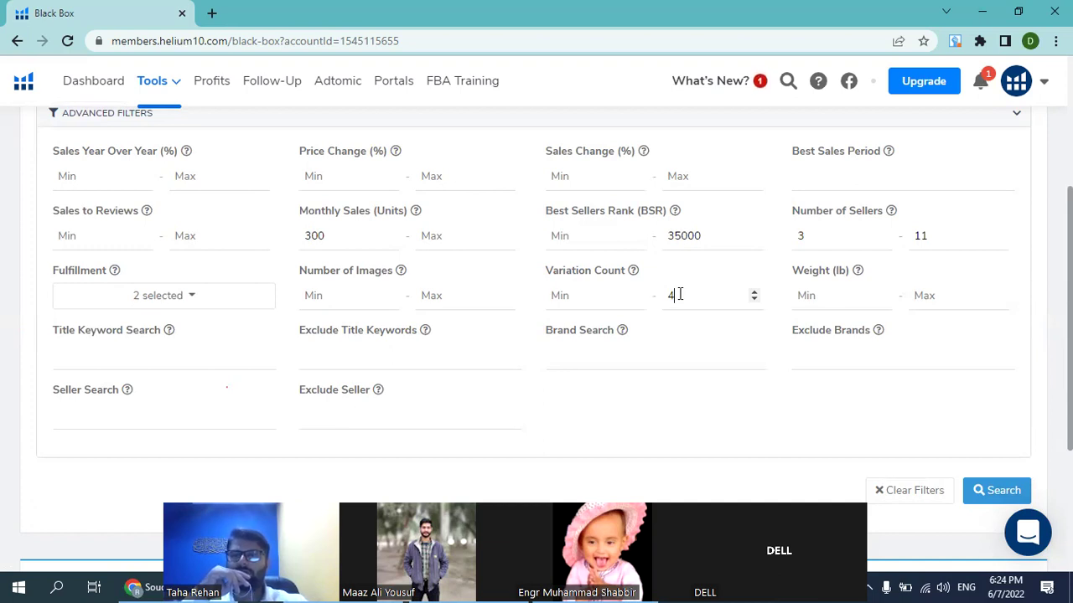
pyautogui.scroll(-1, 680, 294)
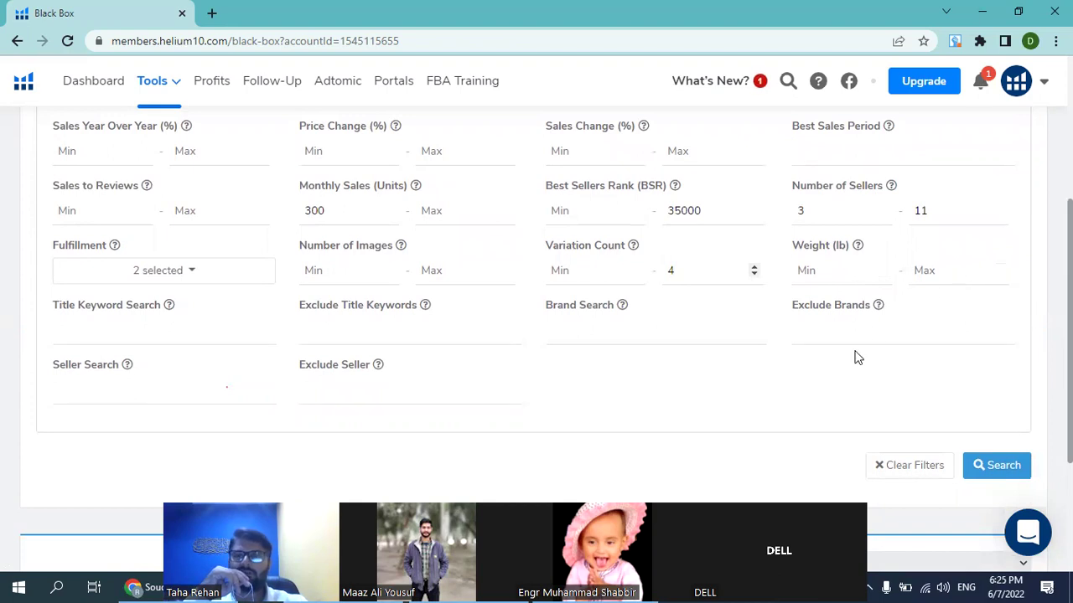
# Step: Run the Black Box product search with the configured filters
pyautogui.scroll(-1, 855, 357)
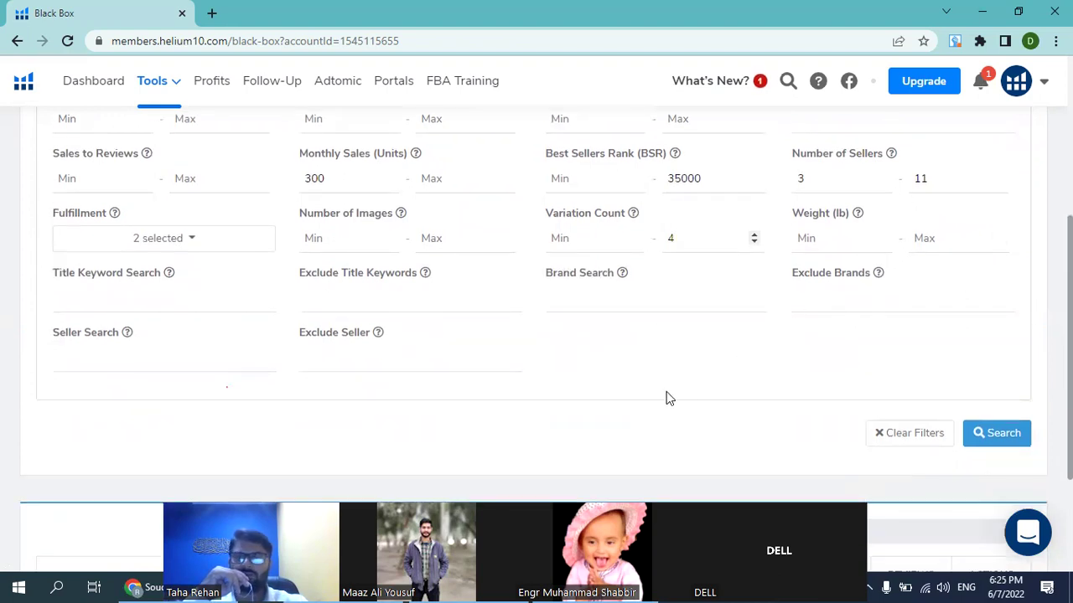
pyautogui.scroll(-3, 667, 398)
pyautogui.scroll(4, 668, 397)
pyautogui.scroll(2, 666, 397)
pyautogui.scroll(-4, 666, 394)
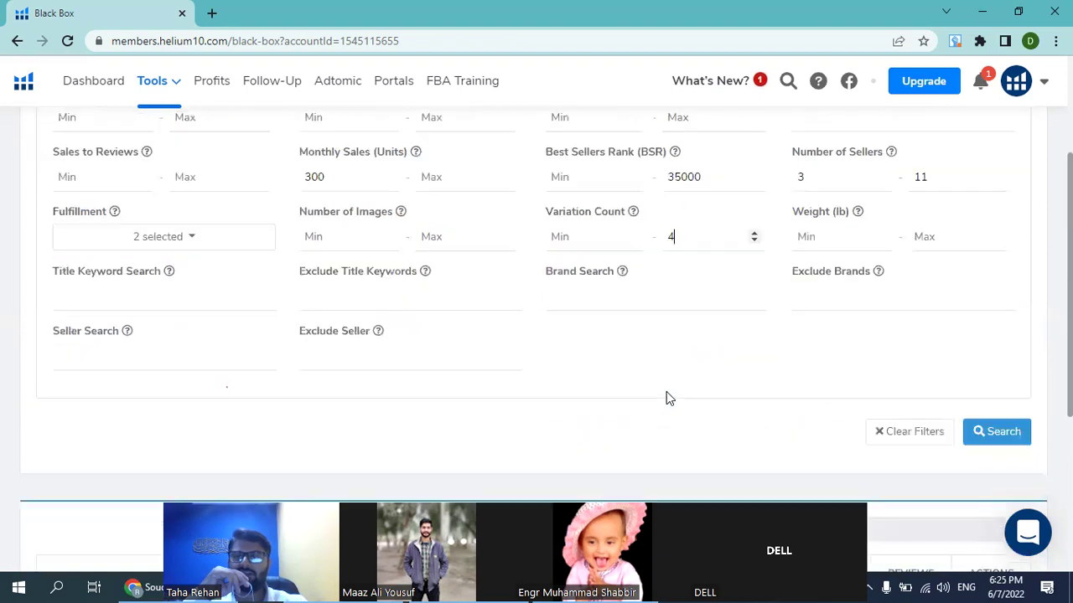
pyautogui.click(997, 423)
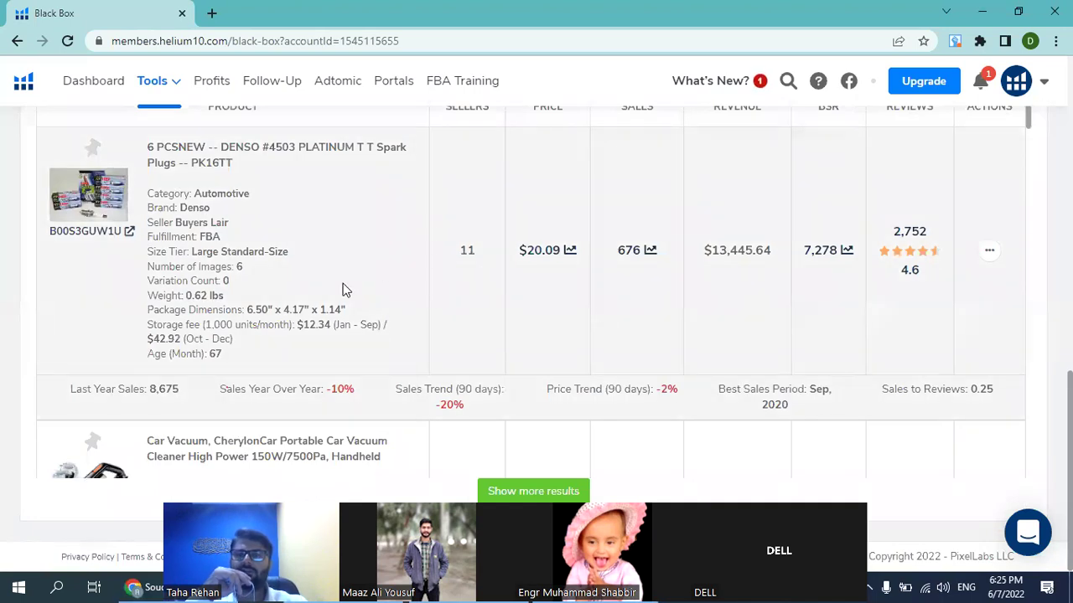
# Step: Look through the search results and open the Amazon listing of the Nilight H11 LED headlight bulbs
pyautogui.scroll(1, 341, 290)
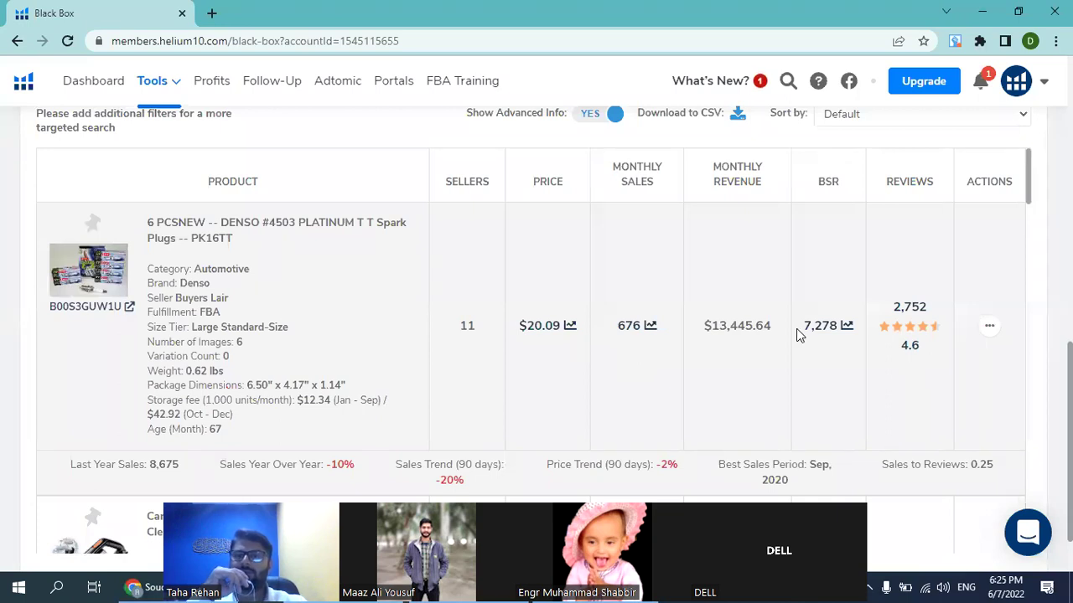
pyautogui.scroll(-5, 734, 382)
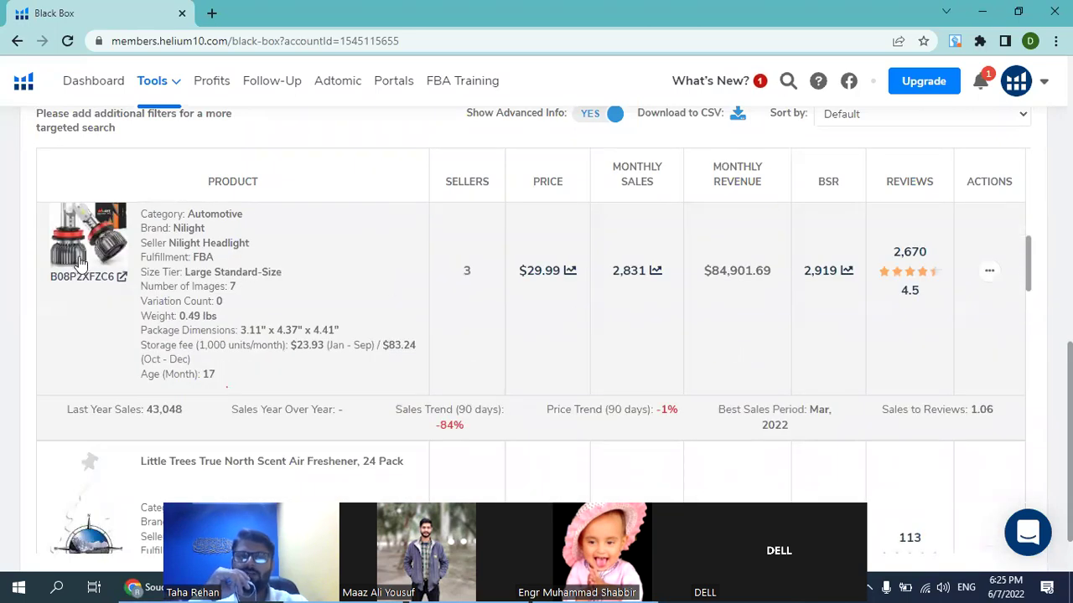
pyautogui.click(118, 281)
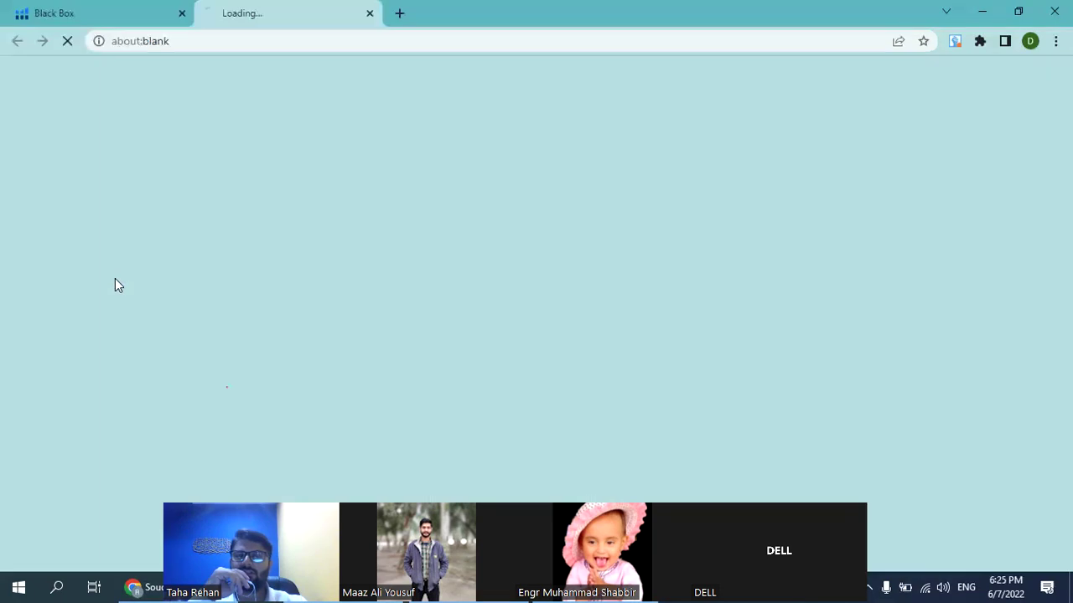
# Step: Return to the Black Box results, open the Nilight H11 bulbs listing again and switch to its Amazon page
pyautogui.click(146, 14)
pyautogui.scroll(5, 460, 232)
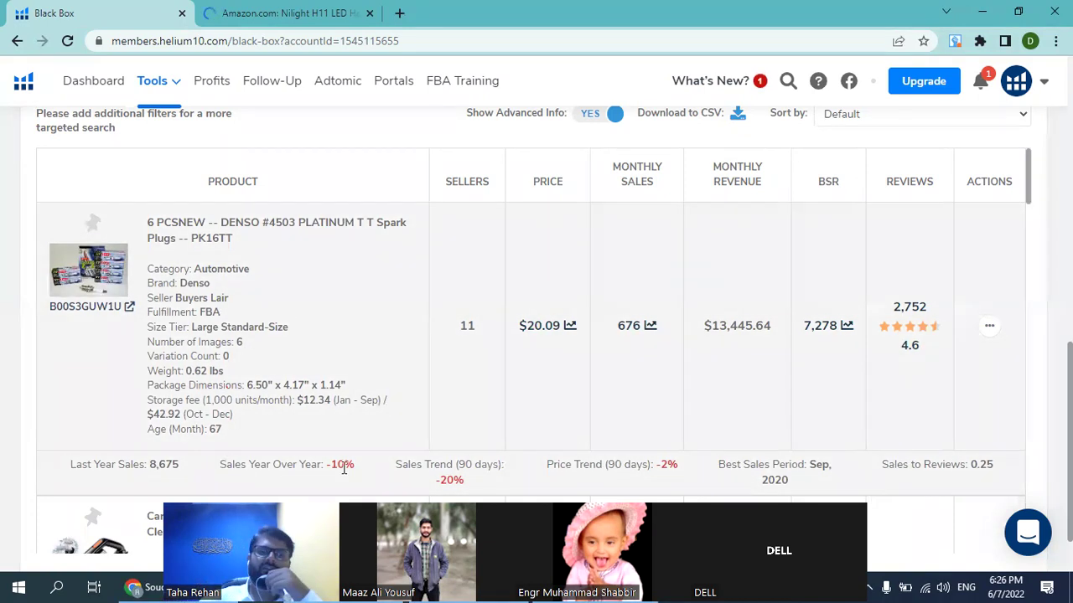
pyautogui.scroll(-6, 251, 377)
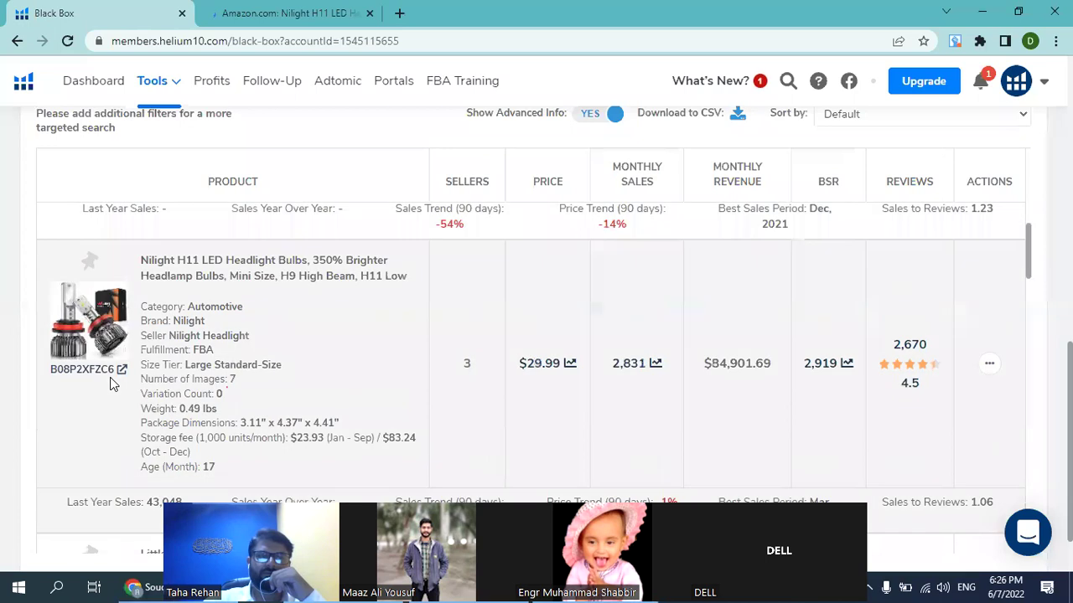
pyautogui.click(121, 369)
pyautogui.click(431, 10)
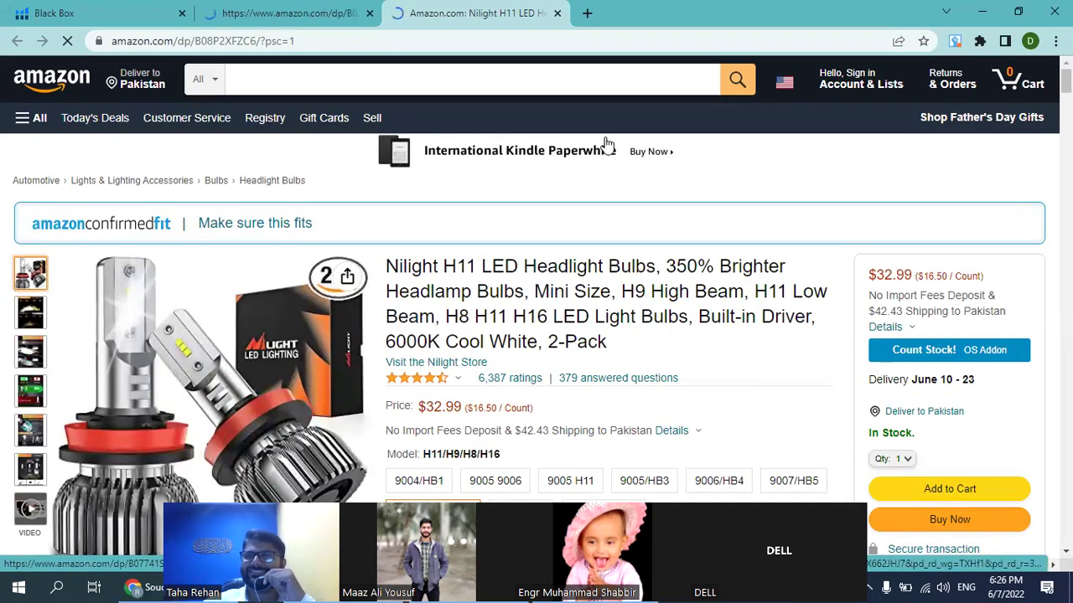
# Step: Look through the Nilight listing's product details and related items, and close both Amazon tabs
pyautogui.scroll(-1, 608, 144)
pyautogui.scroll(-1, 609, 144)
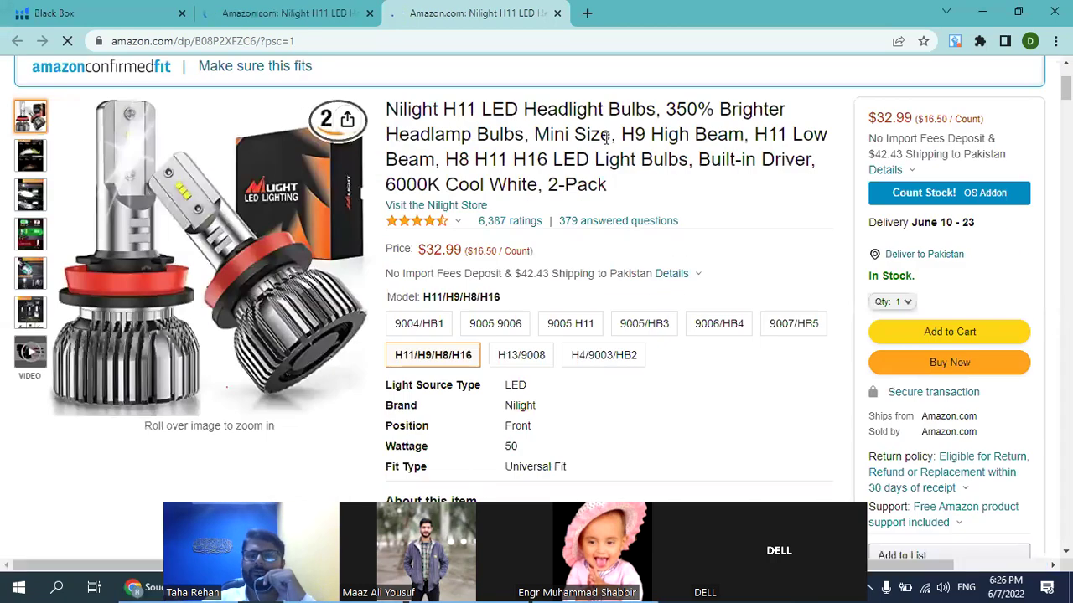
pyautogui.scroll(-1, 608, 144)
pyautogui.scroll(-15, 608, 144)
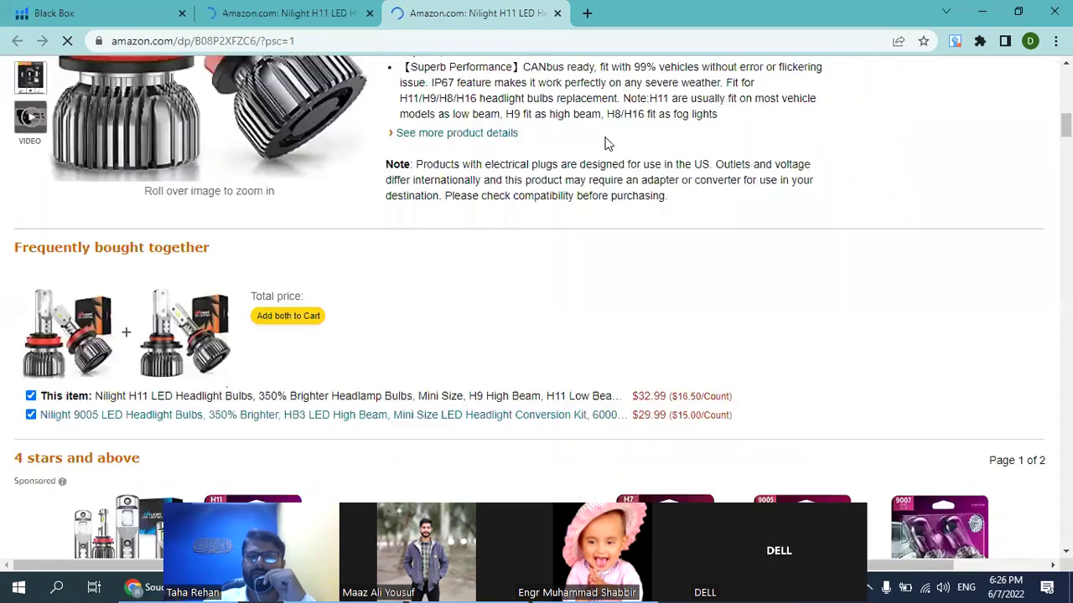
pyautogui.scroll(18, 609, 144)
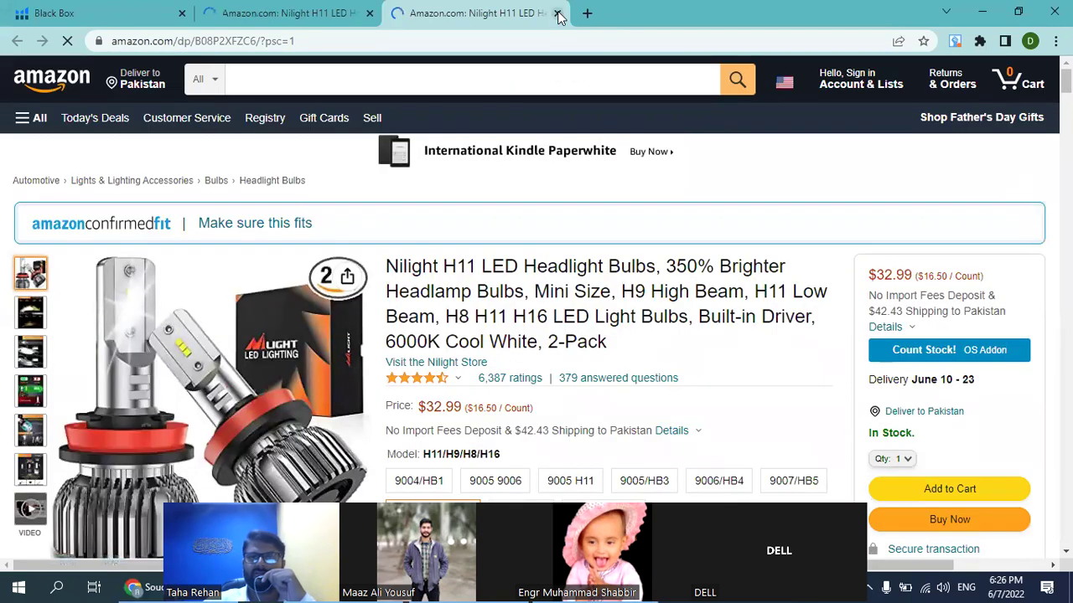
pyautogui.click(557, 14)
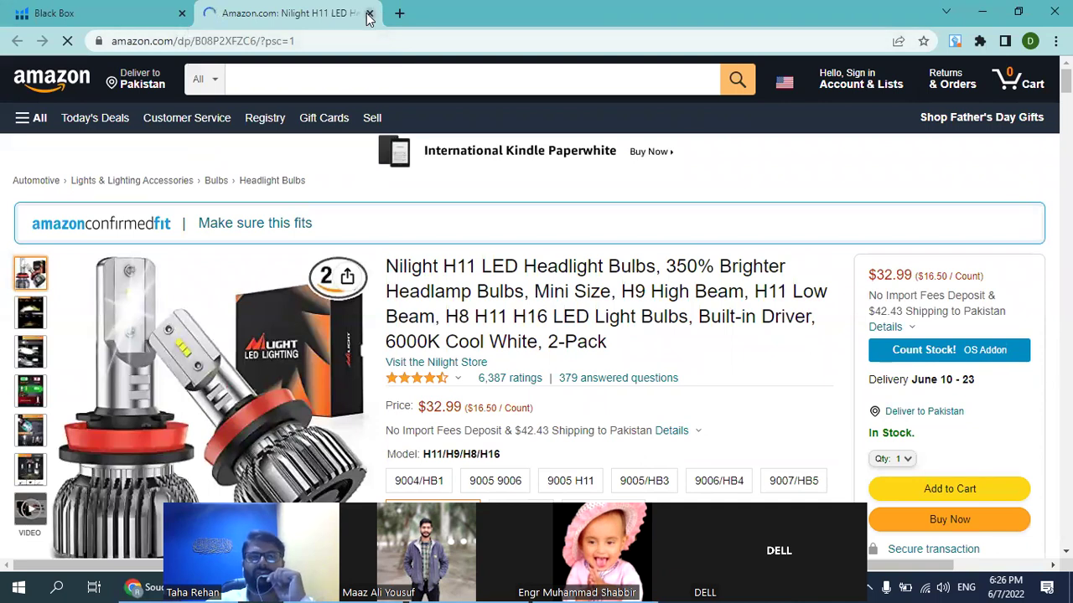
pyautogui.click(368, 19)
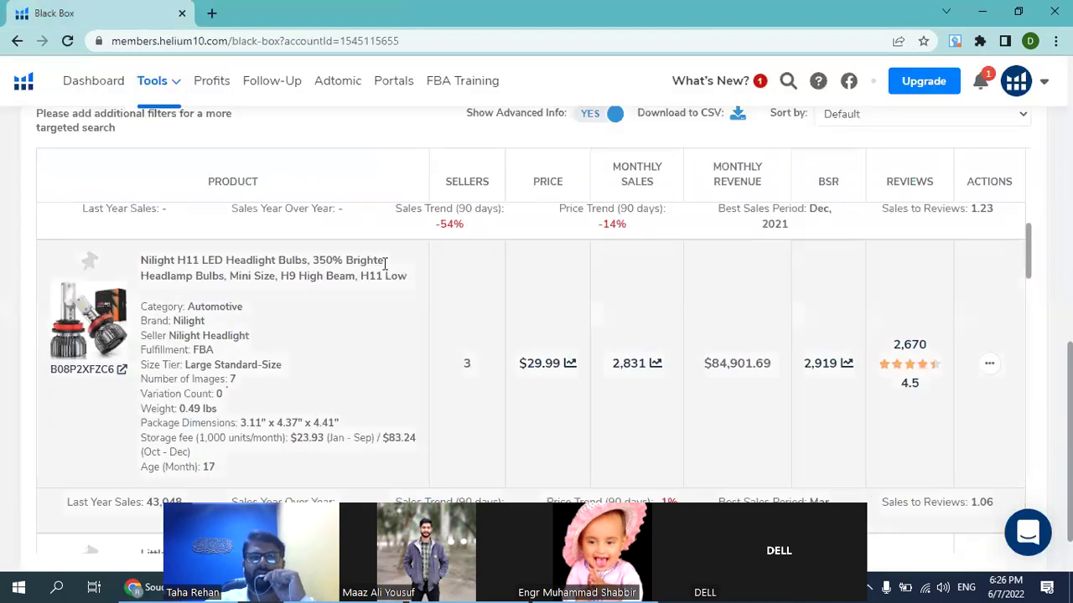
# Step: Browse the results down to the Plasti Dip spray and check the column headings of the ASIN spreadsheet
pyautogui.scroll(-8, 386, 264)
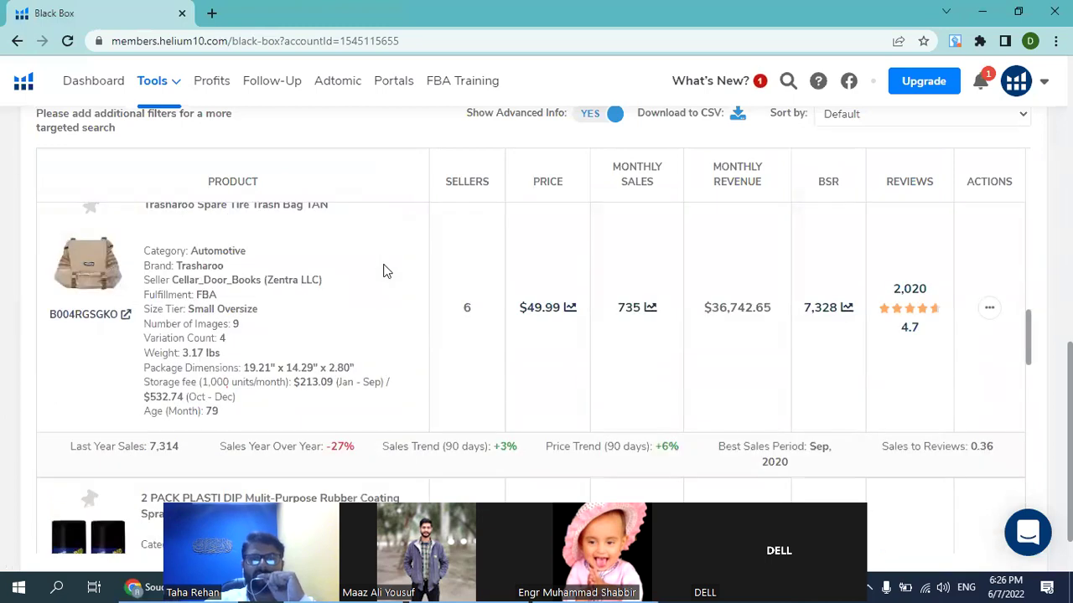
pyautogui.scroll(-3, 386, 271)
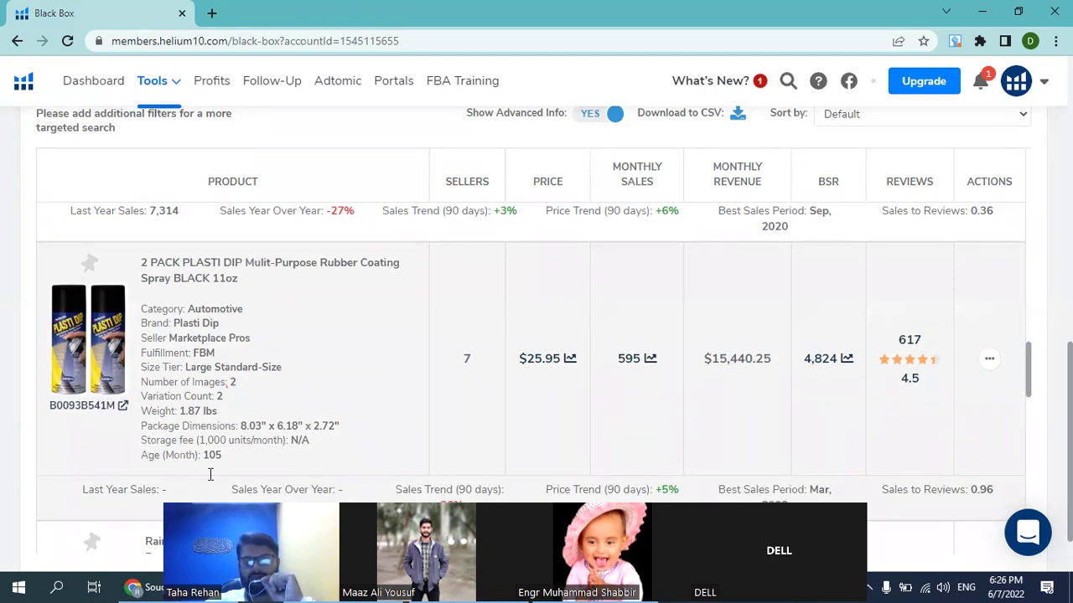
pyautogui.hotkey('alt', 'Tab')
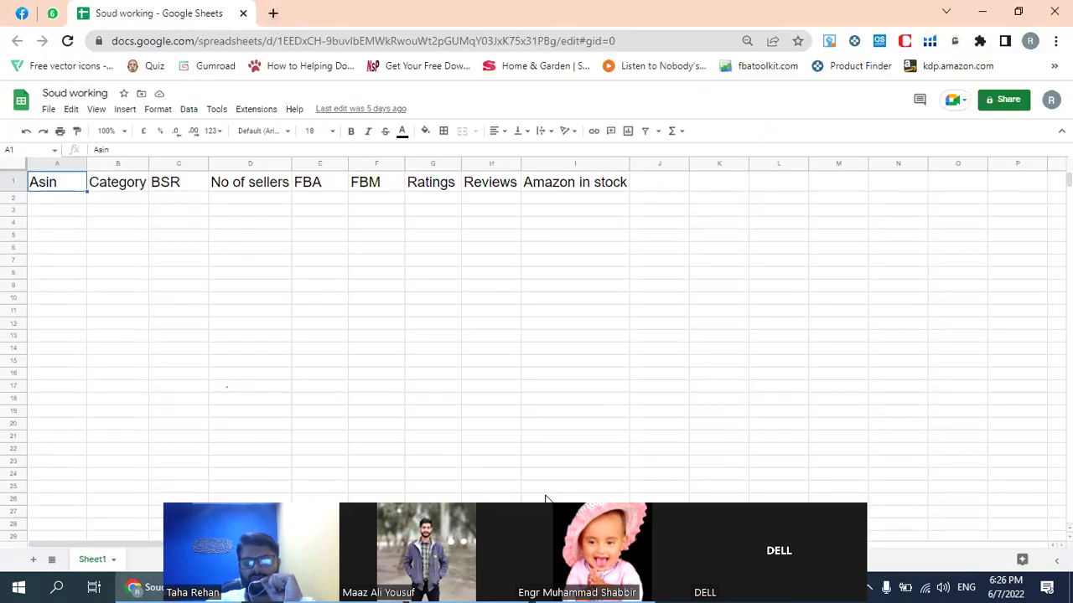
pyautogui.hotkey('alt', 'Tab')
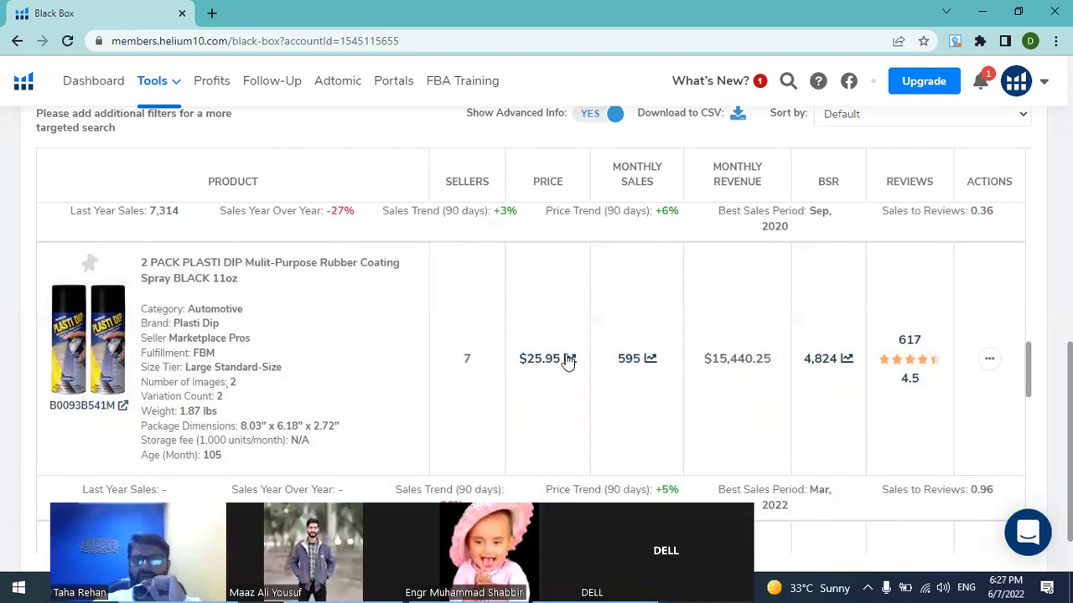
# Step: Examine the Trasharoo trash bag result and highlight its Sales Year Over Year figure
pyautogui.scroll(-4, 826, 281)
pyautogui.scroll(4, 826, 282)
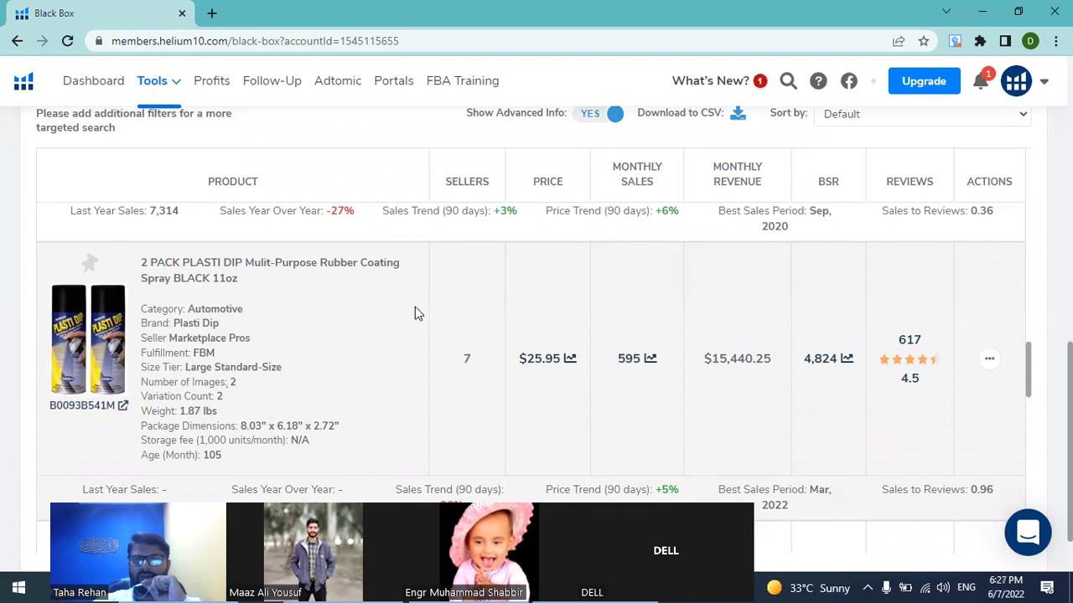
pyautogui.scroll(2, 690, 388)
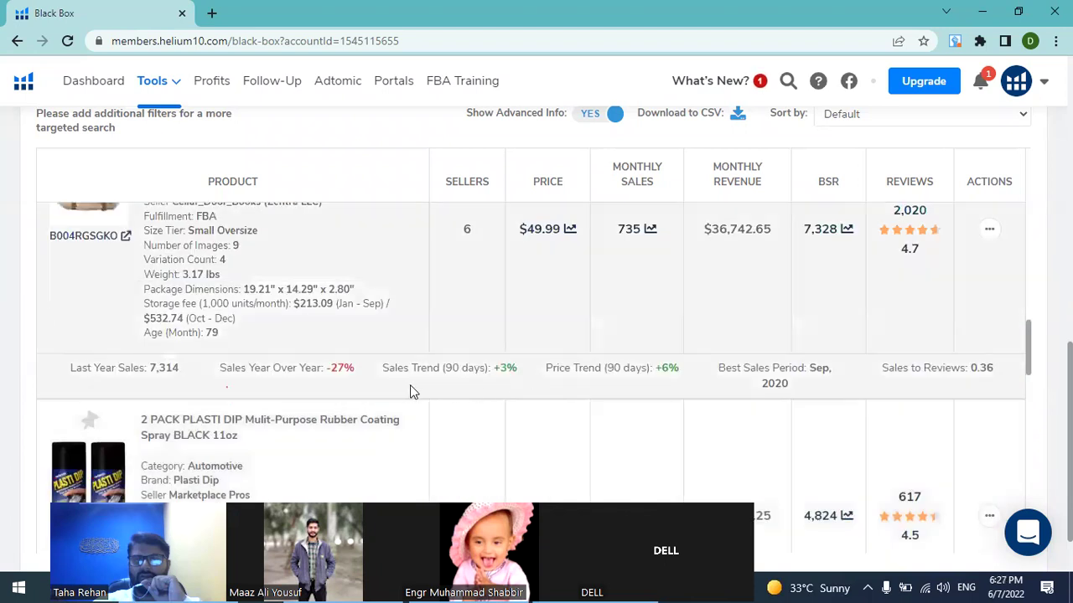
pyautogui.moveTo(326, 369); pyautogui.dragTo(360, 376)
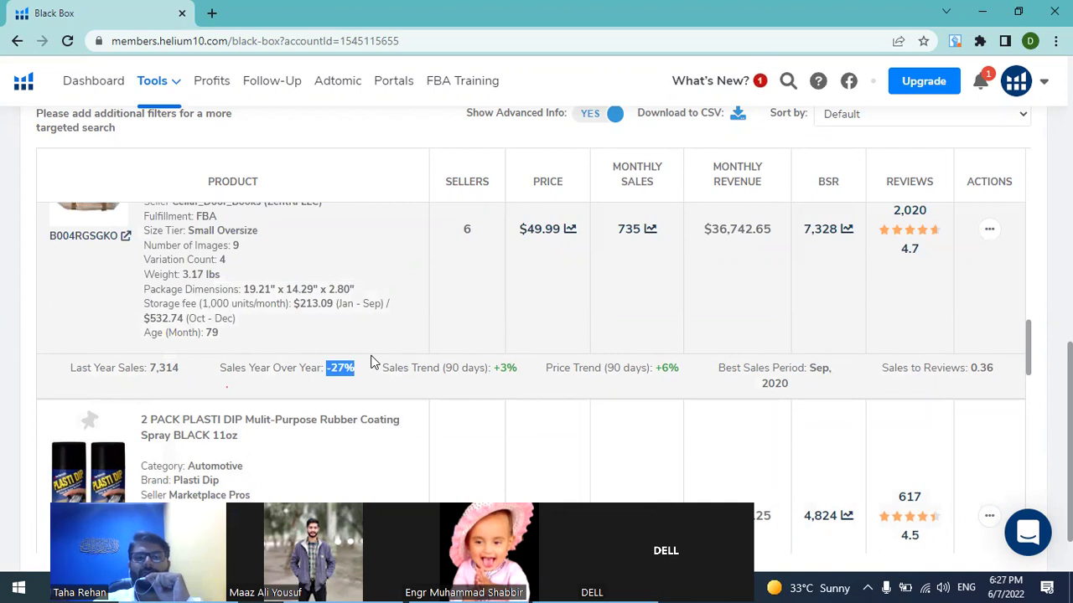
pyautogui.click(374, 362)
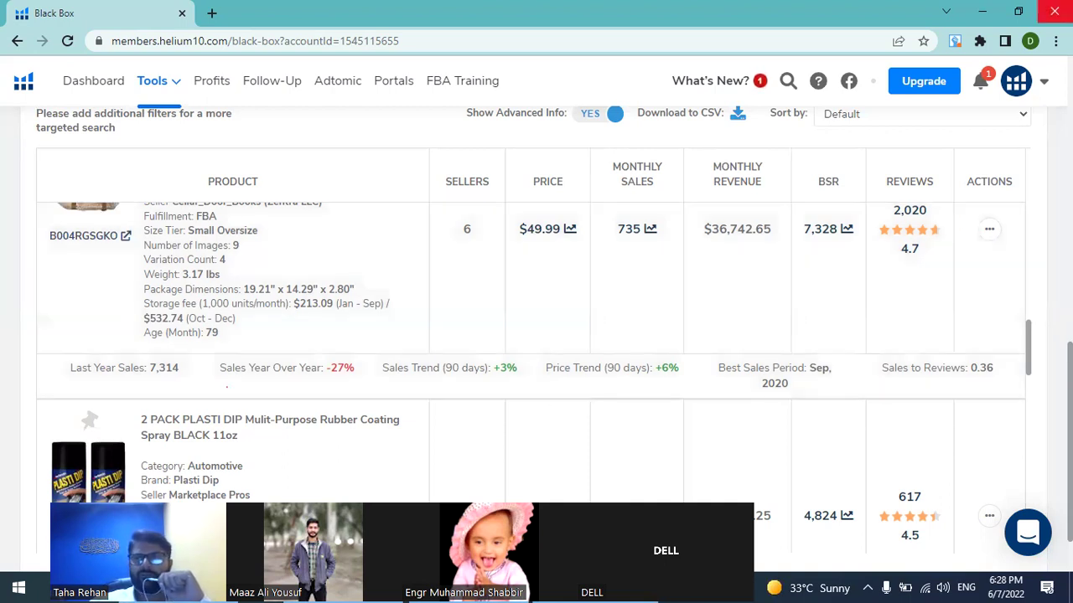
# Step: Close the Black Box window and open amazon.com in a new tab beside the Google Sheets spreadsheet
pyautogui.click(1054, 12)
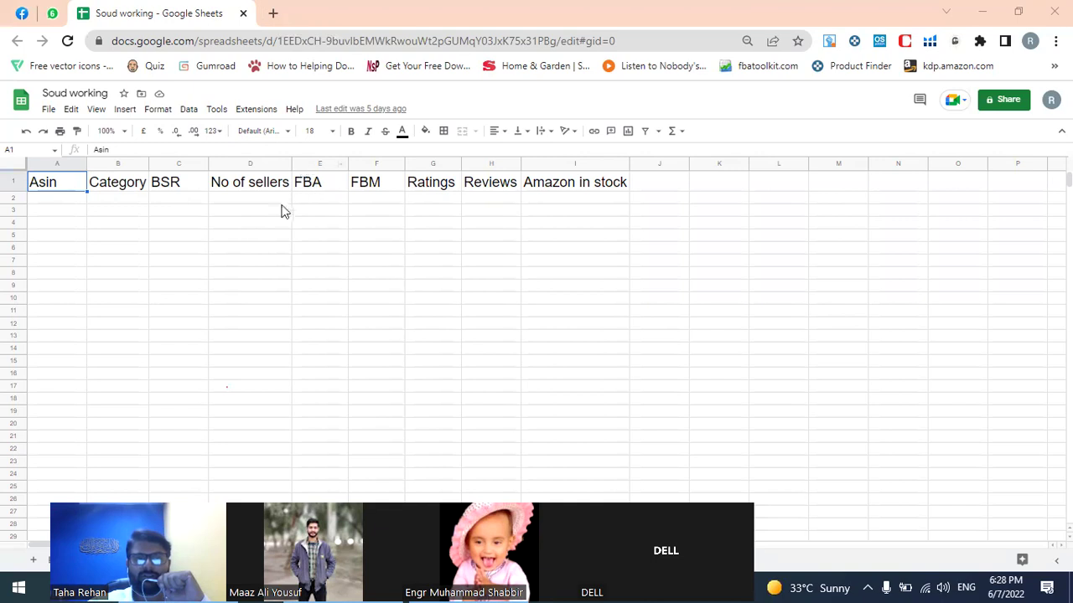
pyautogui.click(272, 12)
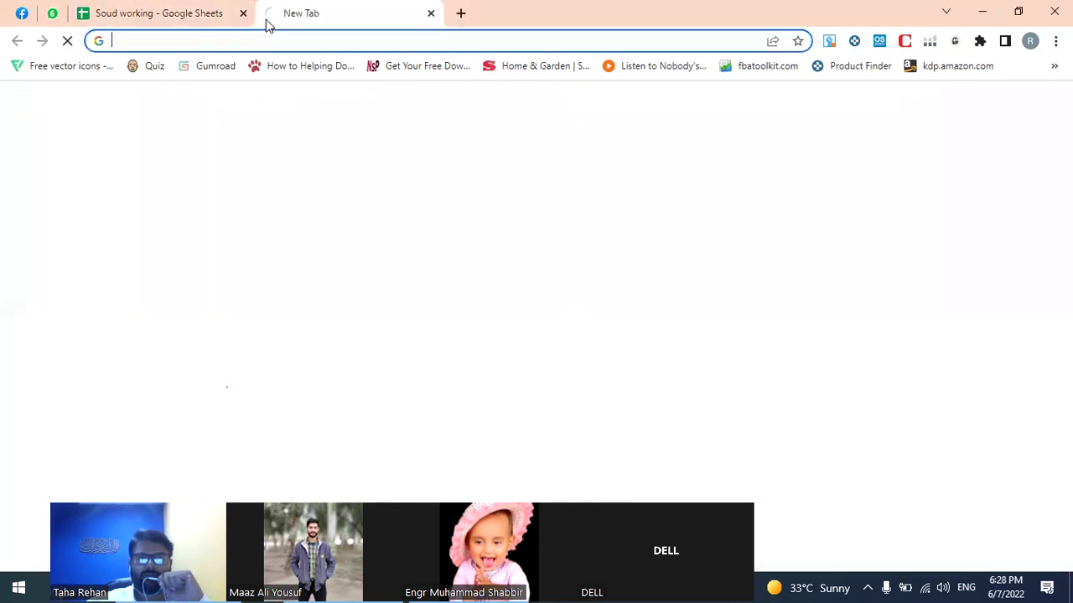
pyautogui.write('ama')
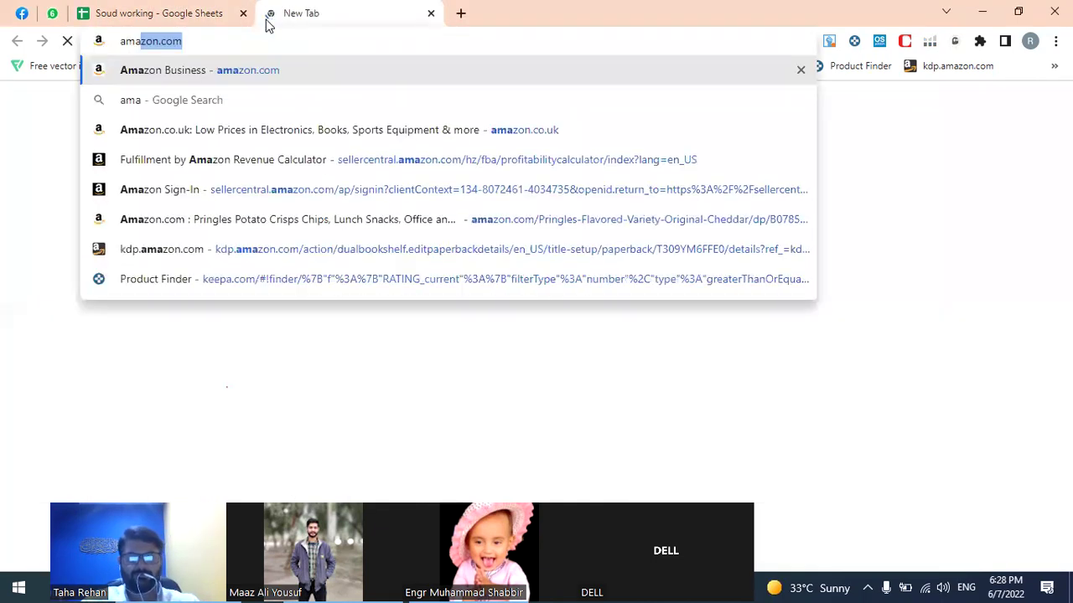
pyautogui.press('Return')
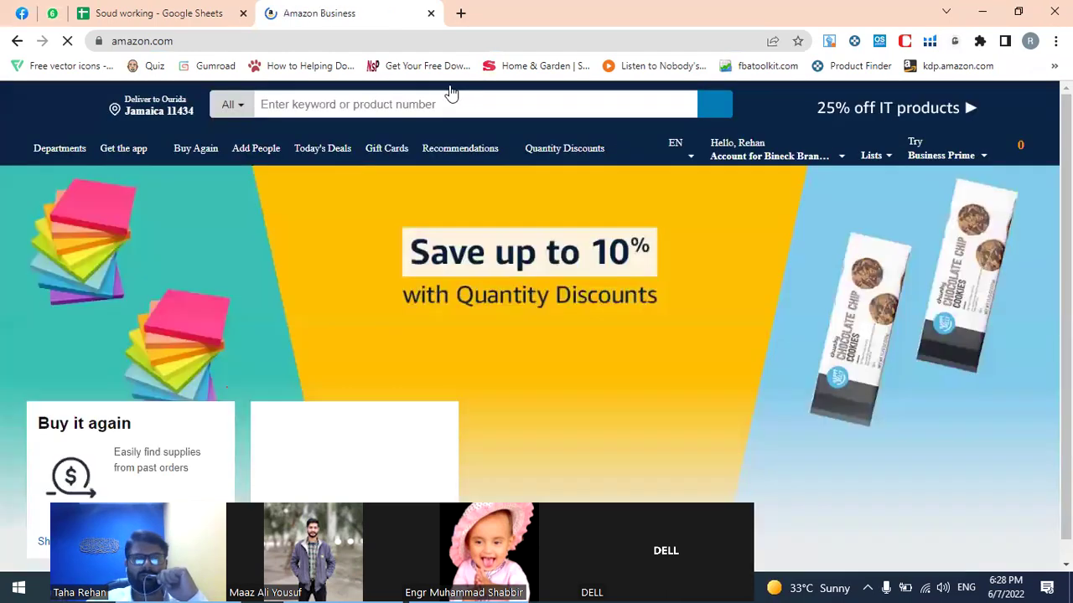
# Step: Open the MLTOOLS Pliers Cutters Organizer Pro listing from the items related to previous views
pyautogui.scroll(-3, 511, 300)
pyautogui.scroll(-5, 511, 300)
pyautogui.scroll(3, 335, 326)
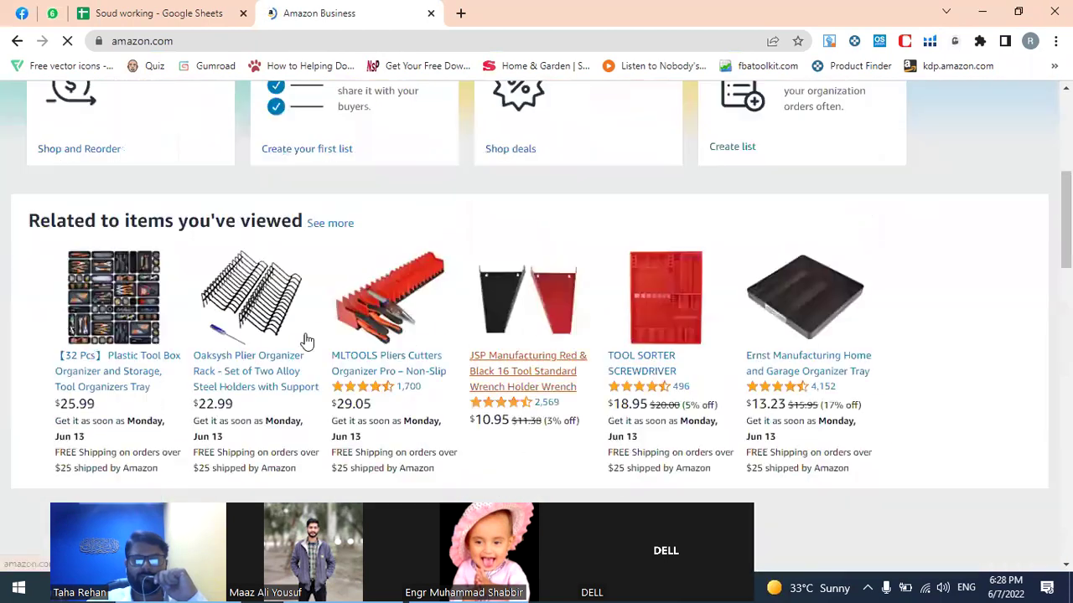
pyautogui.click(372, 280)
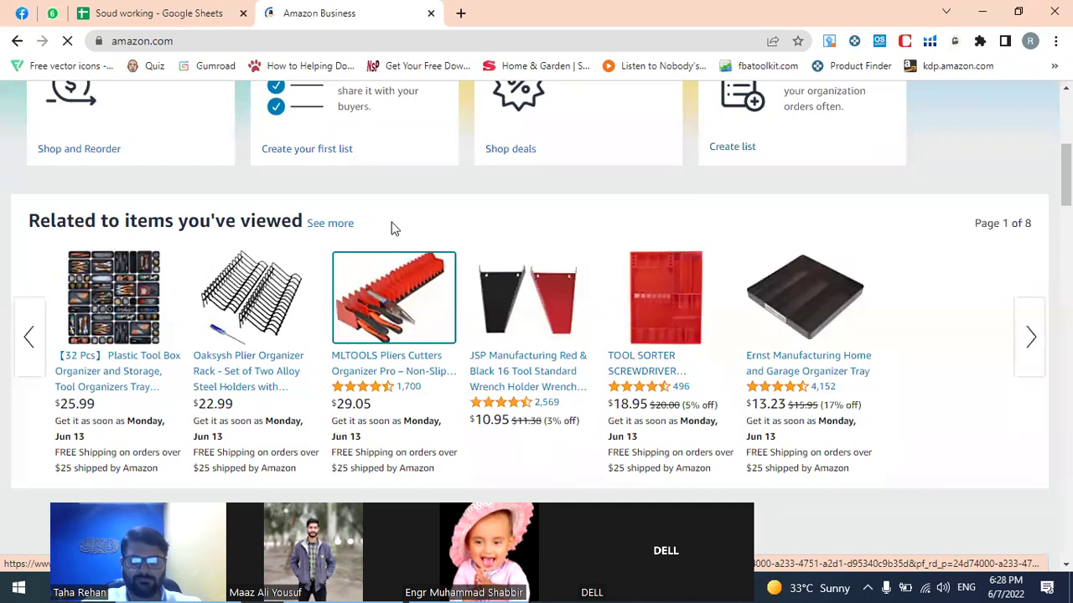
pyautogui.scroll(-1, 673, 395)
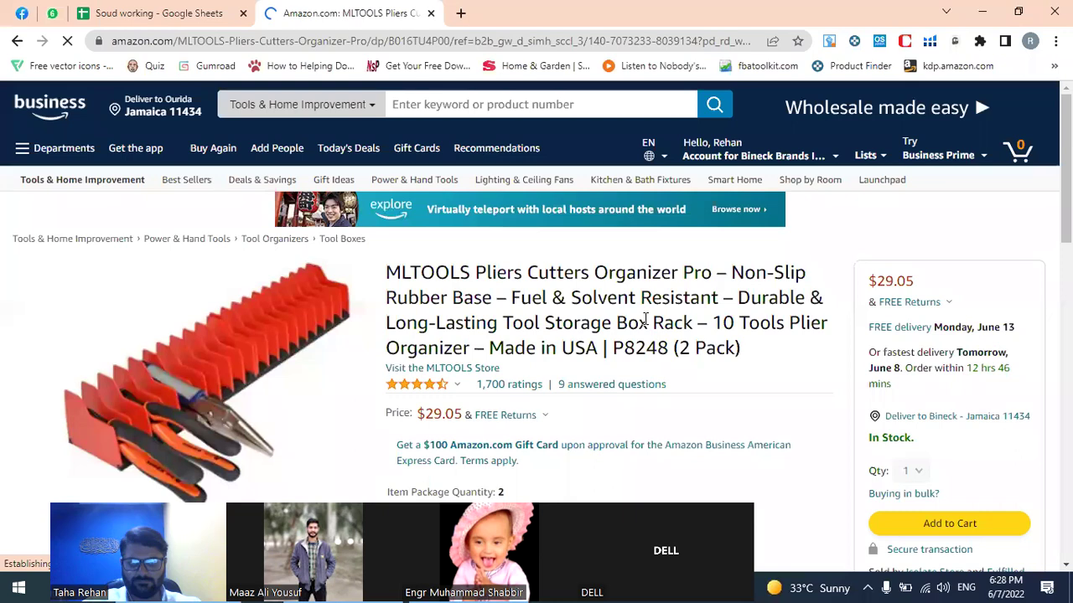
# Step: Examine the MLTOOLS listing's product details, other sellers and Keepa price history chart
pyautogui.scroll(-3, 643, 325)
pyautogui.scroll(-10, 644, 325)
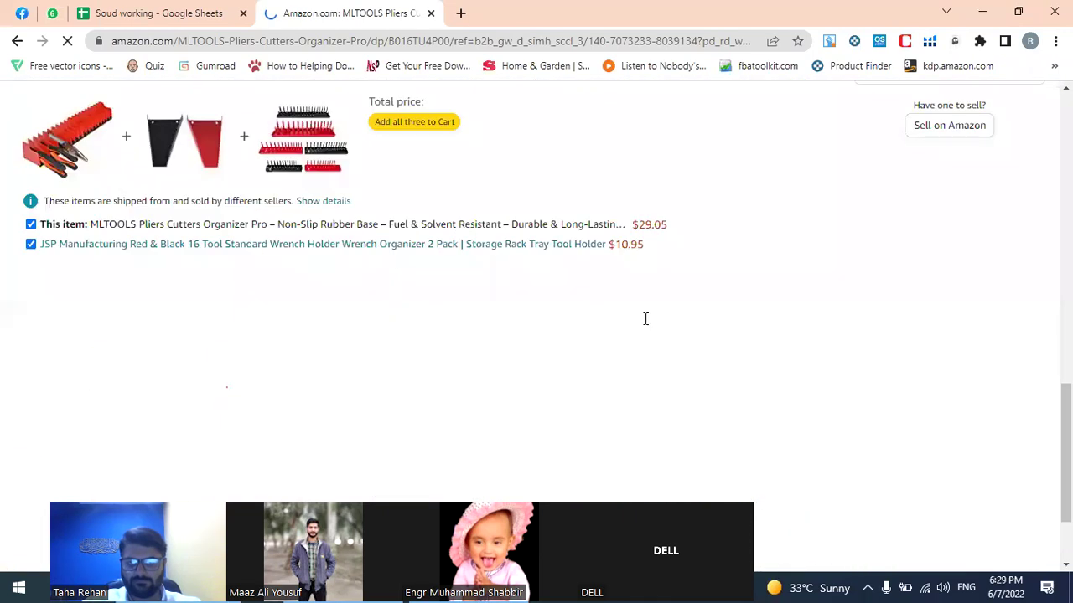
pyautogui.scroll(-2, 645, 323)
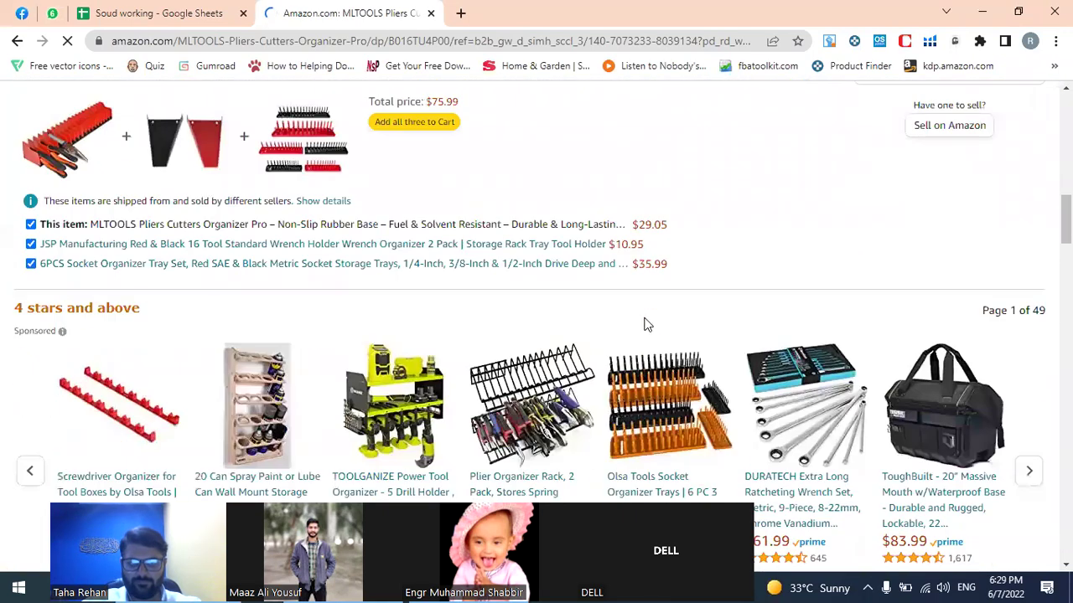
pyautogui.scroll(3, 645, 325)
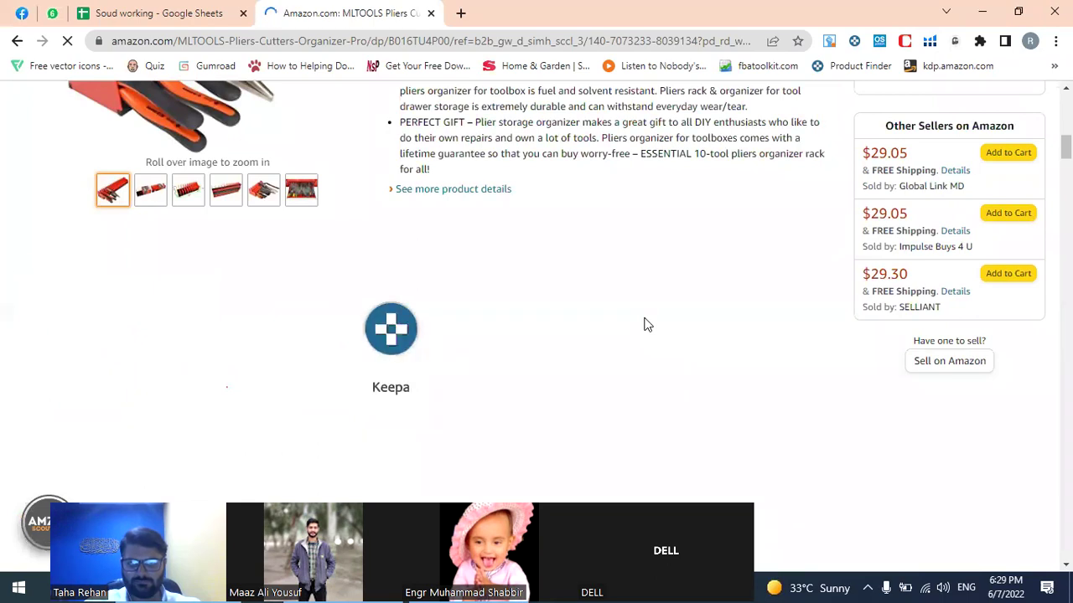
pyautogui.scroll(4, 646, 325)
pyautogui.scroll(-4, 645, 325)
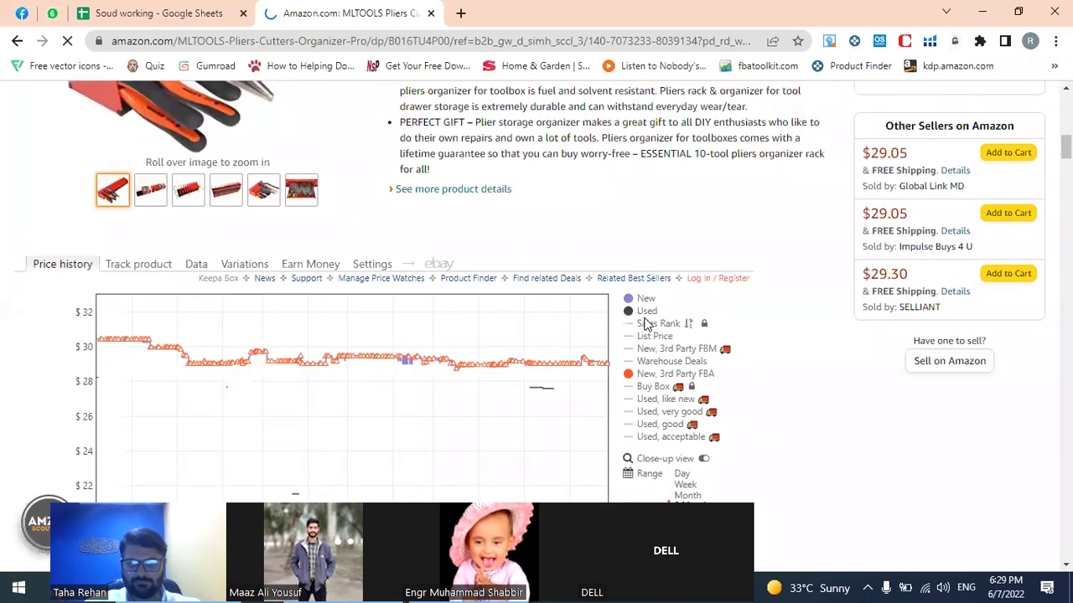
pyautogui.click(648, 342)
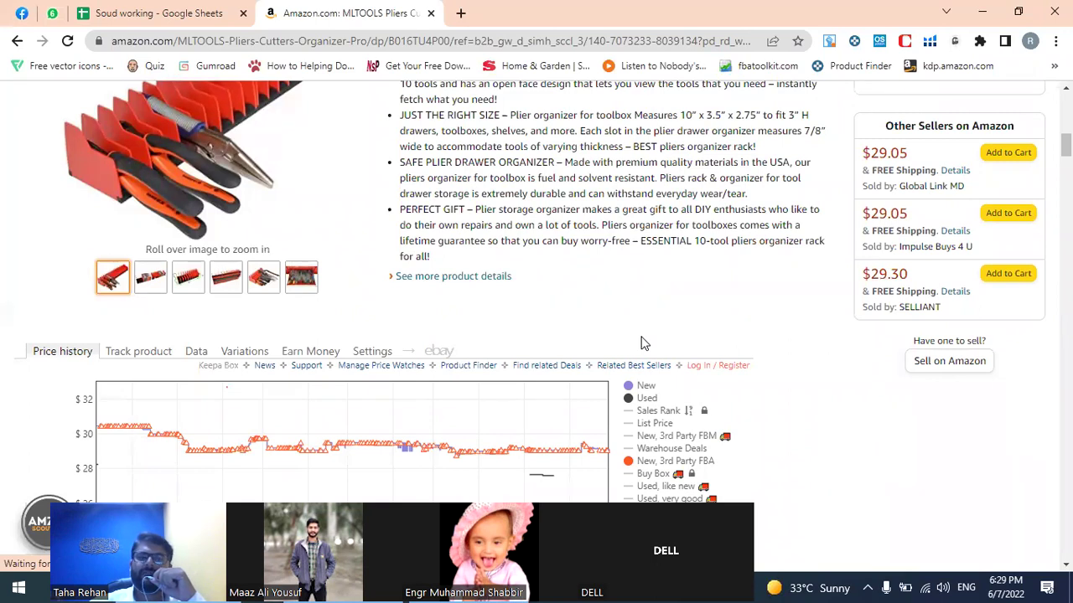
pyautogui.scroll(-1, 642, 343)
pyautogui.scroll(-1, 642, 343)
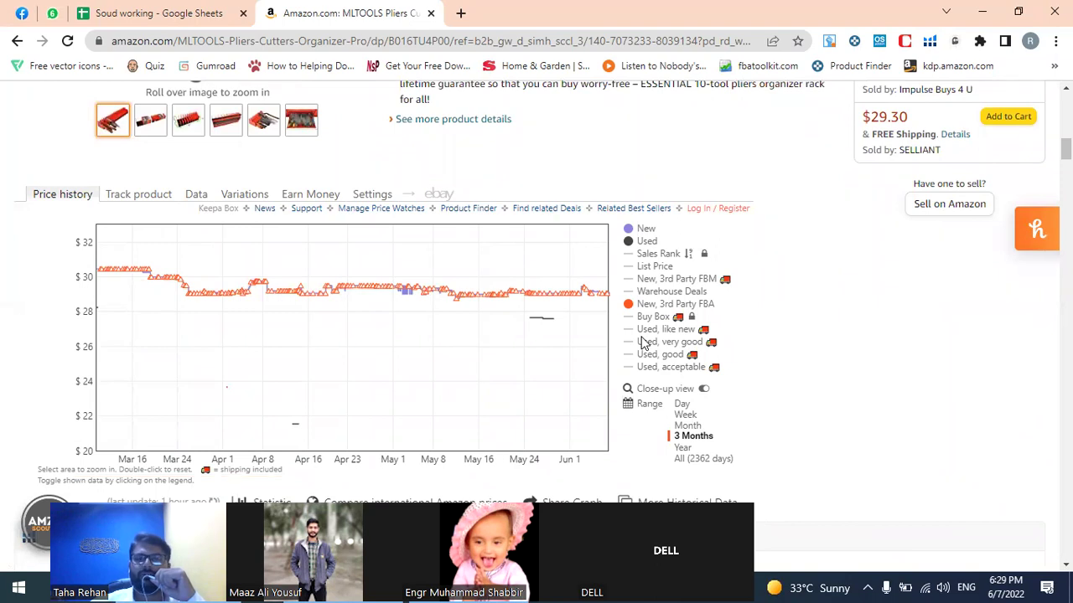
# Step: Examine the MLTOOLS listing's Keepa price graph and the Helium 10 30-day price and sales rank chart
pyautogui.scroll(-1, 643, 344)
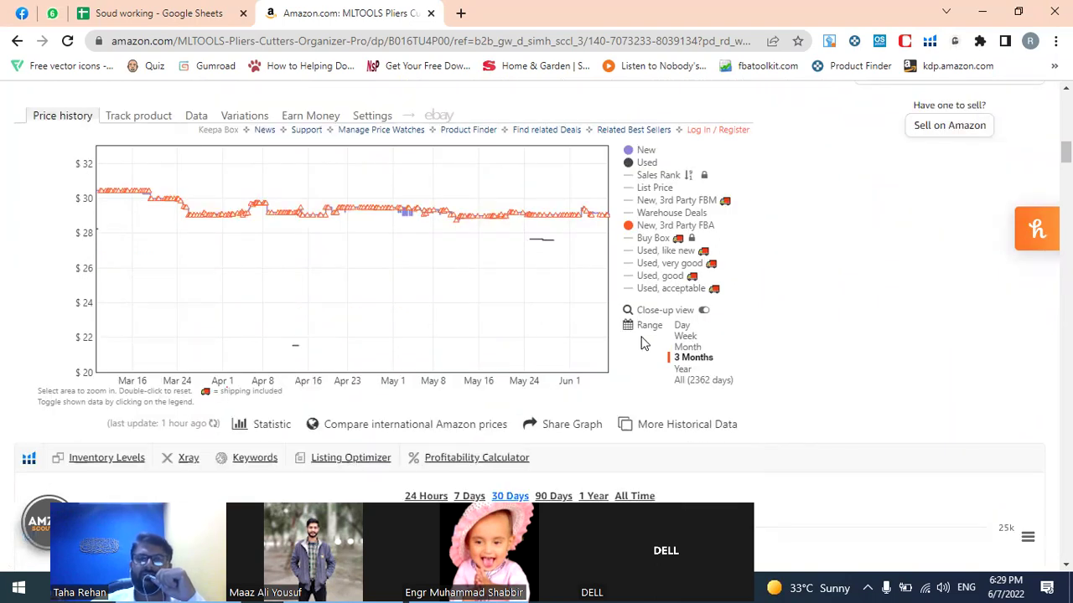
pyautogui.scroll(-1, 286, 429)
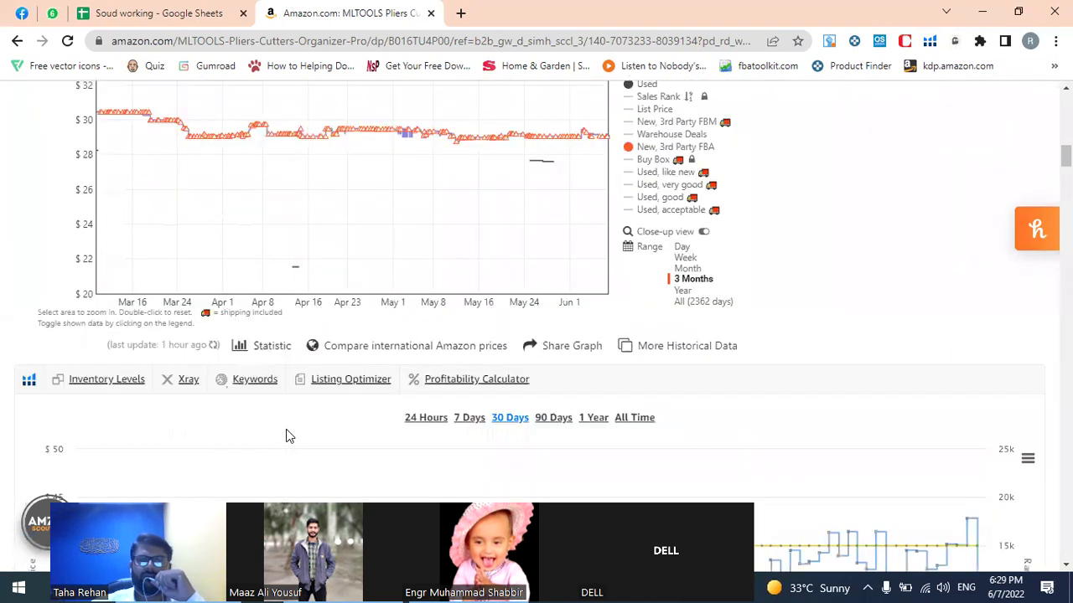
pyautogui.scroll(-3, 286, 429)
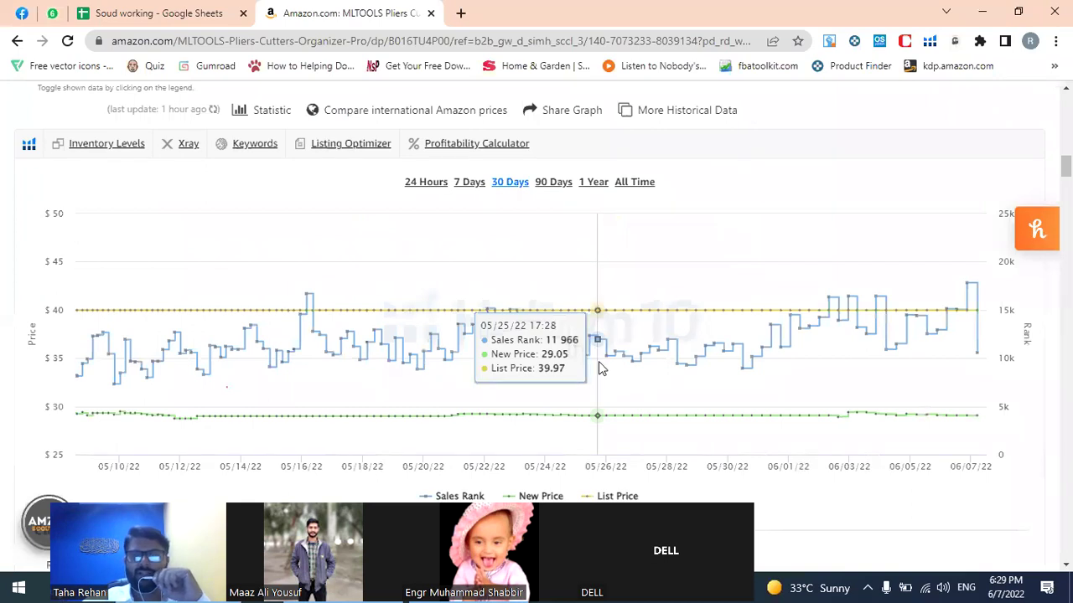
pyautogui.scroll(-2, 599, 364)
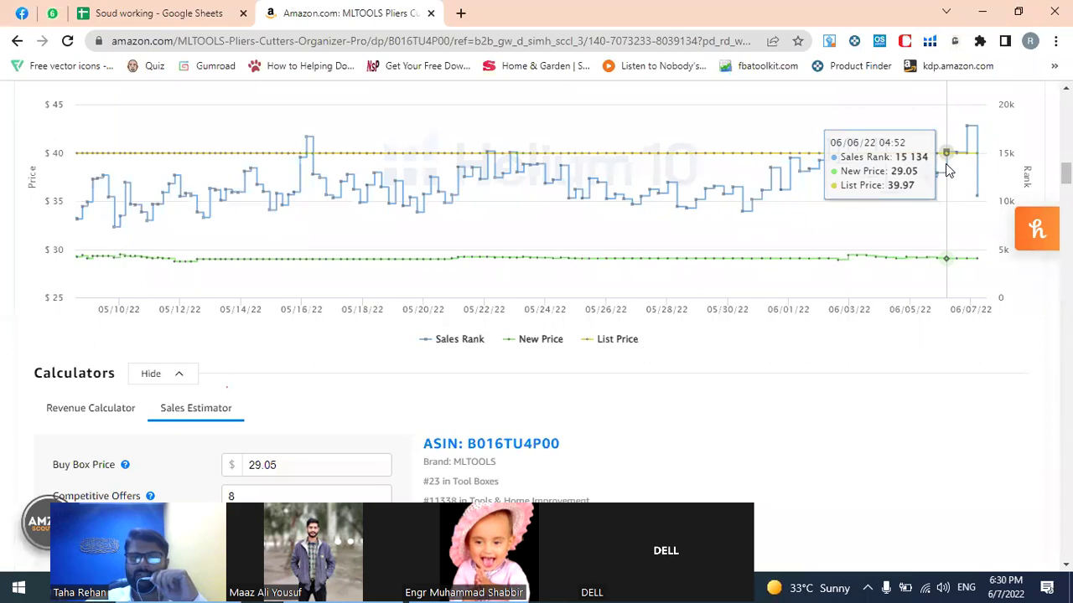
# Step: Show the Helium 10 Revenue Calculator for the listing and activate its FBA product cost value
pyautogui.scroll(-4, 947, 170)
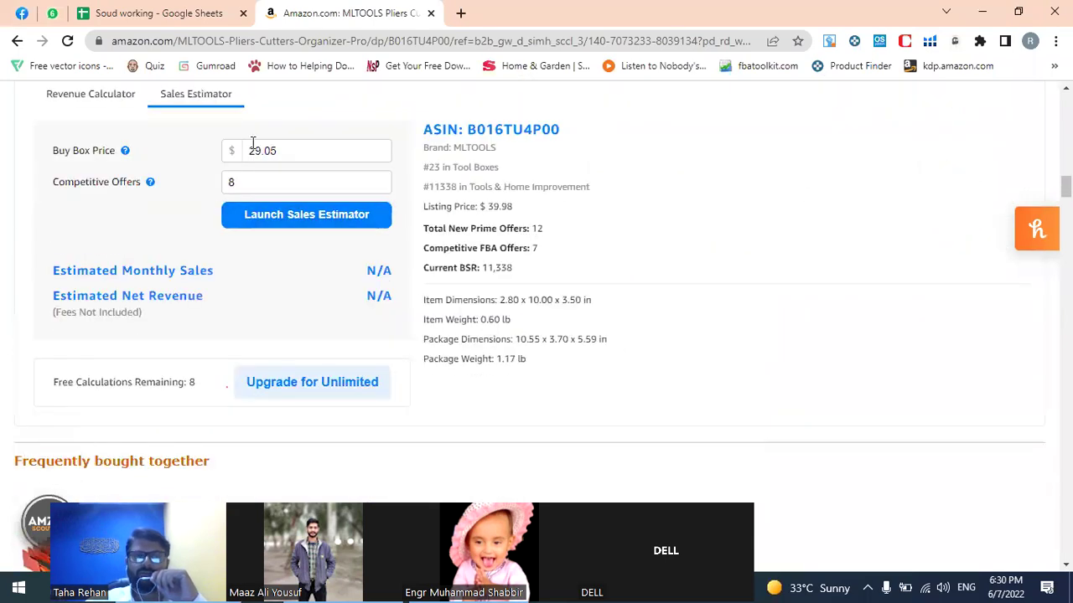
pyautogui.scroll(1, 361, 329)
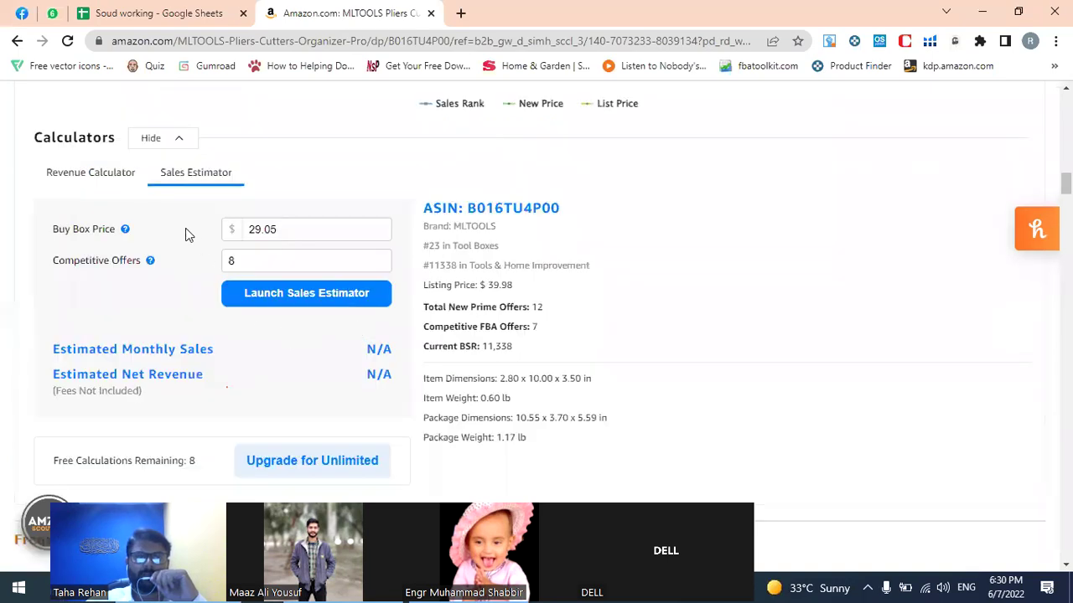
pyautogui.click(89, 185)
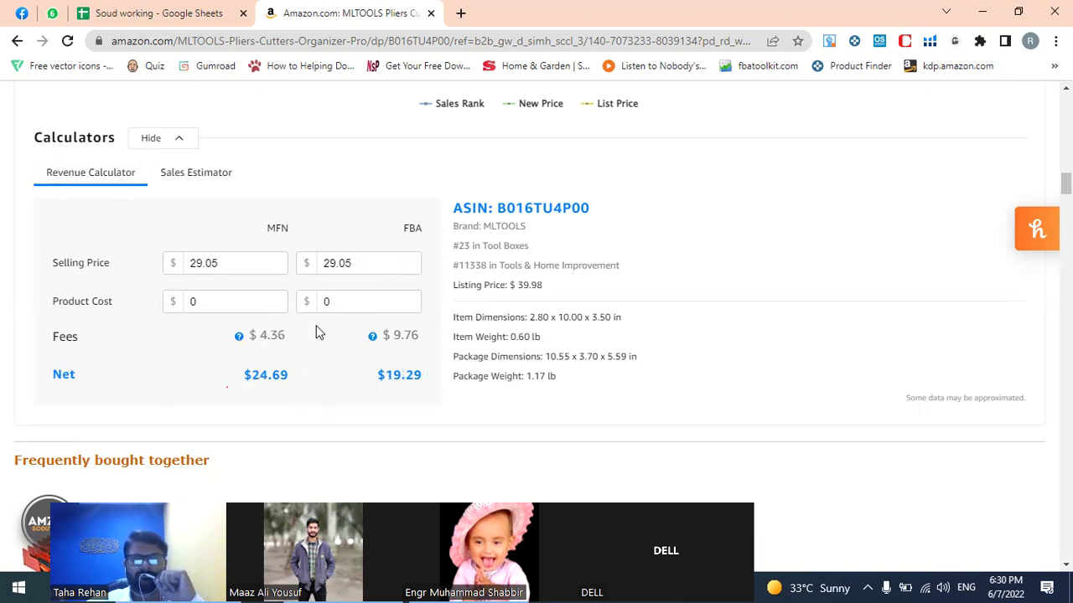
pyautogui.click(358, 311)
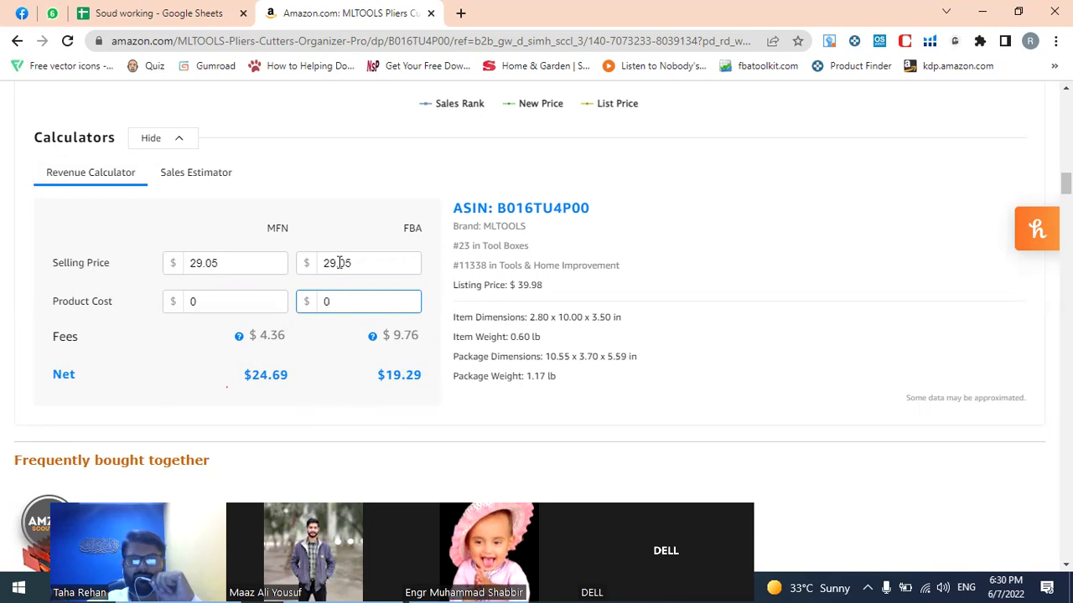
# Step: Run the Helium 10 Sales Estimator for the listing and highlight the estimated monthly sales figure
pyautogui.click(198, 180)
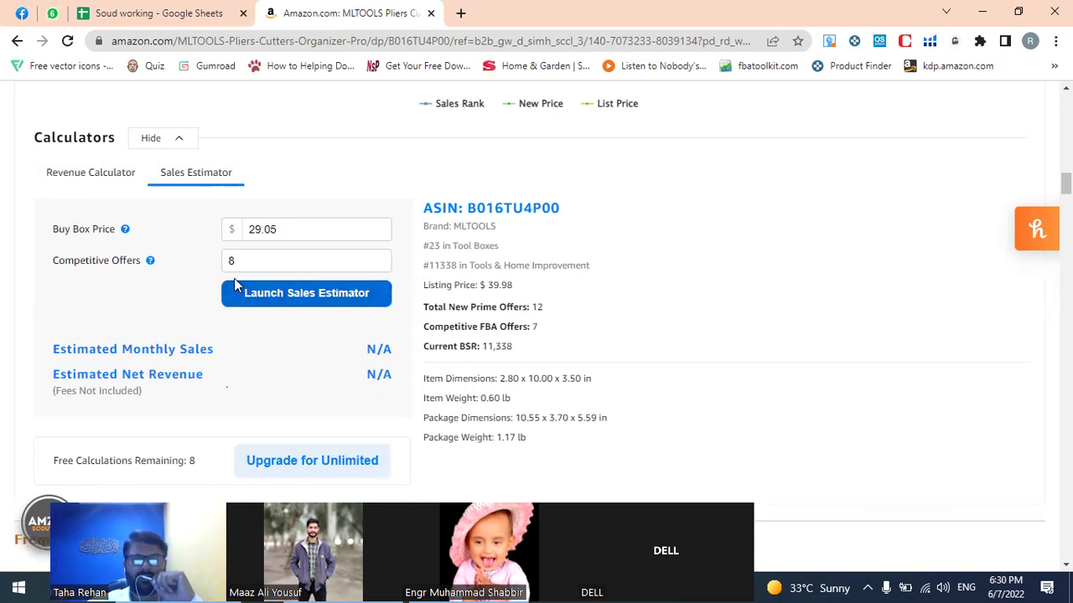
pyautogui.click(299, 304)
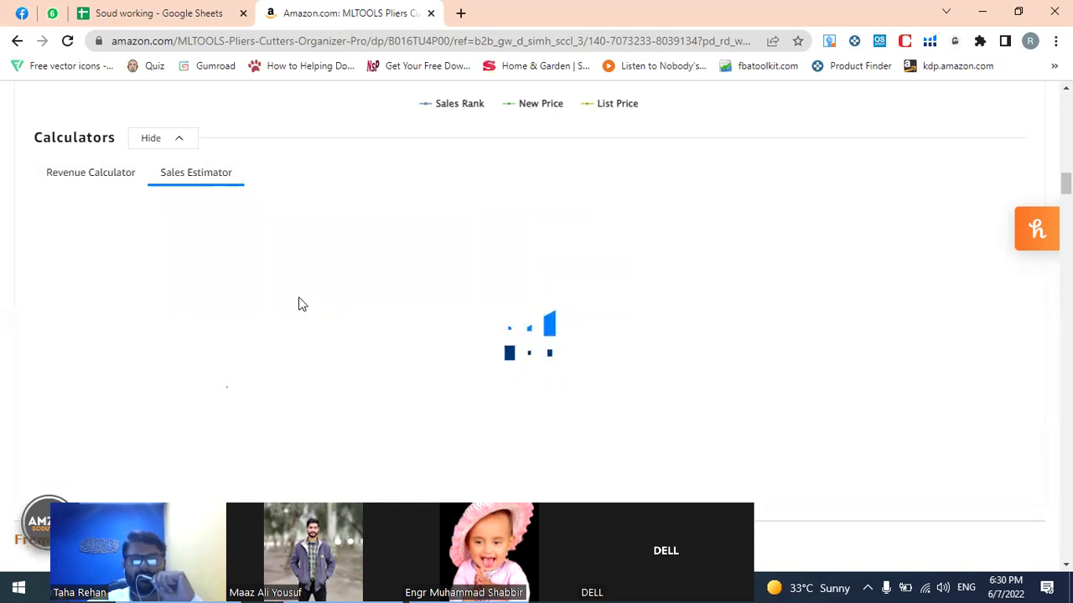
pyautogui.scroll(-1, 299, 305)
pyautogui.moveTo(299, 244); pyautogui.dragTo(398, 252)
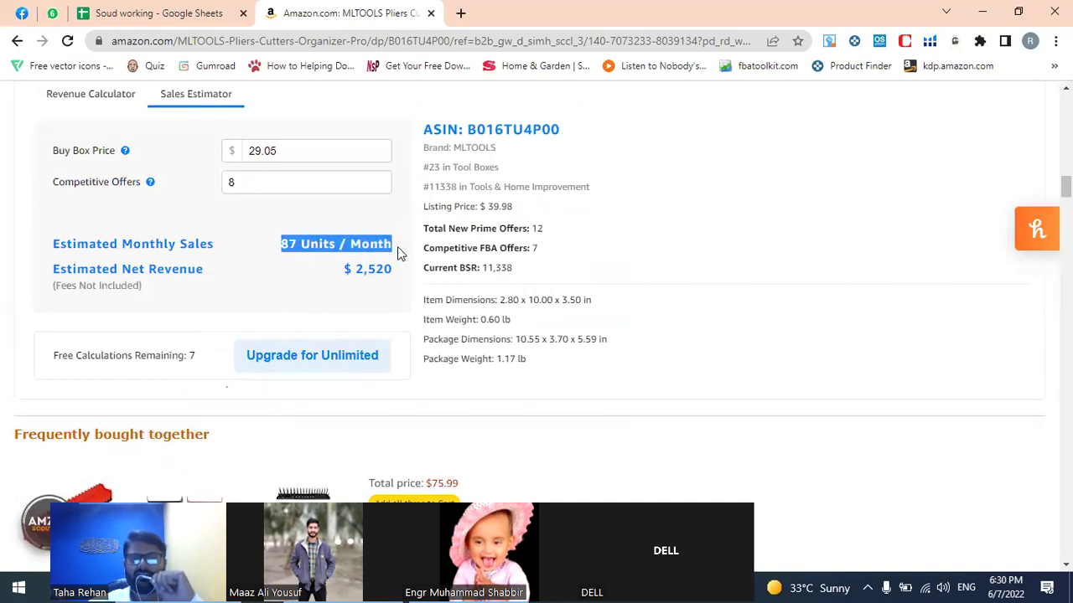
pyautogui.scroll(4, 399, 253)
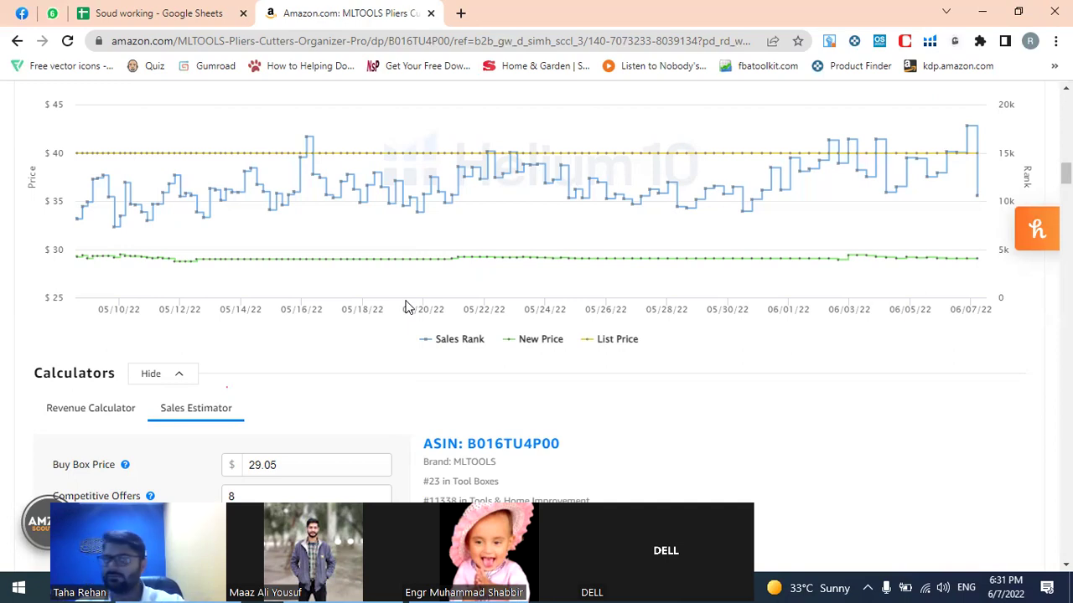
# Step: Open fbatoolkit.com in a new browser tab
pyautogui.click(461, 14)
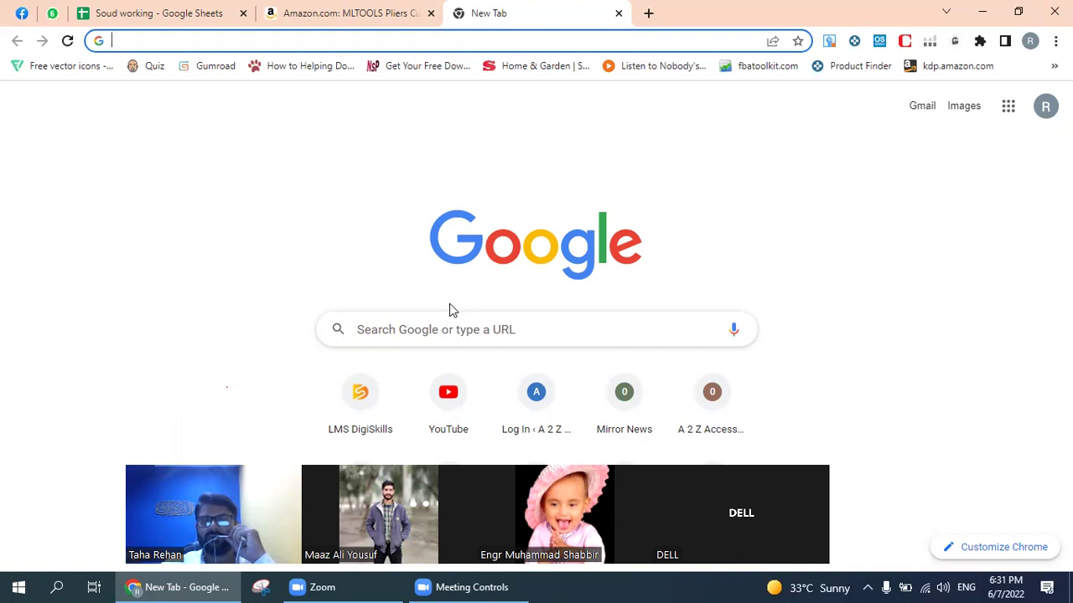
pyautogui.click(357, 40)
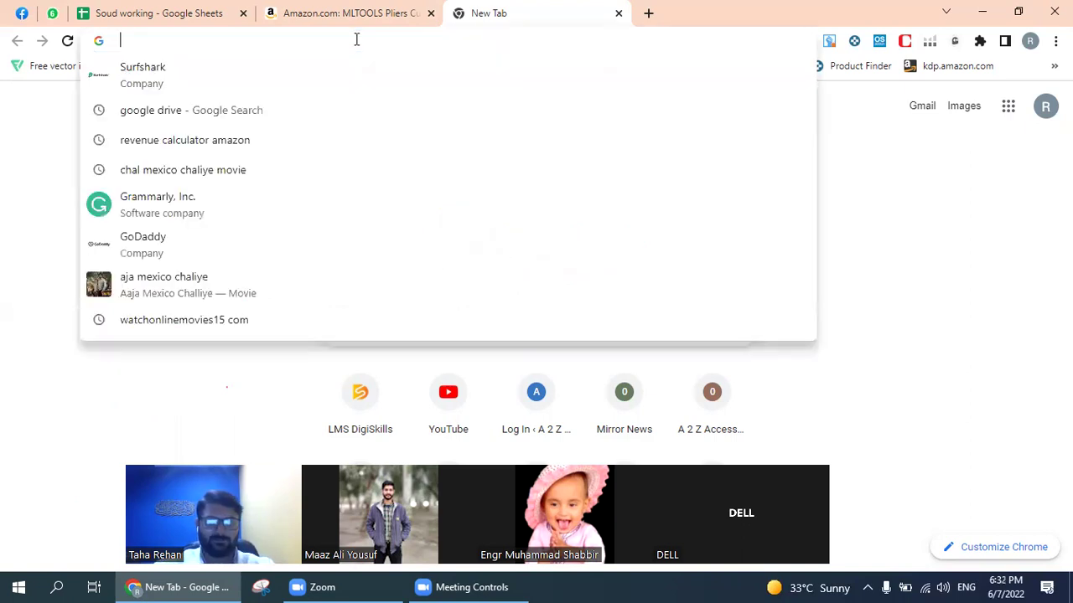
pyautogui.write('fba')
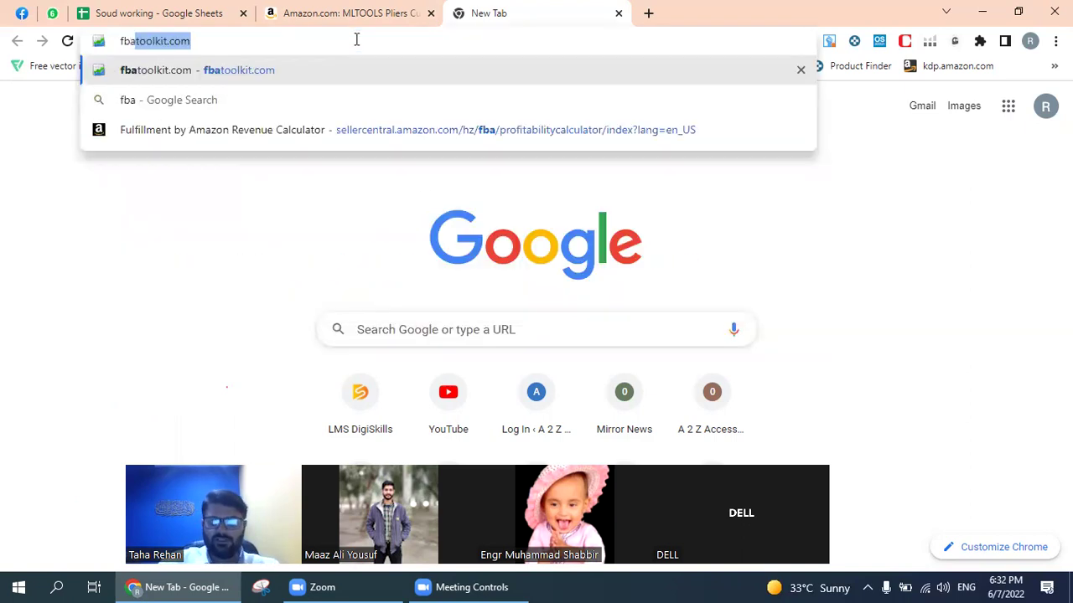
pyautogui.press('Return')
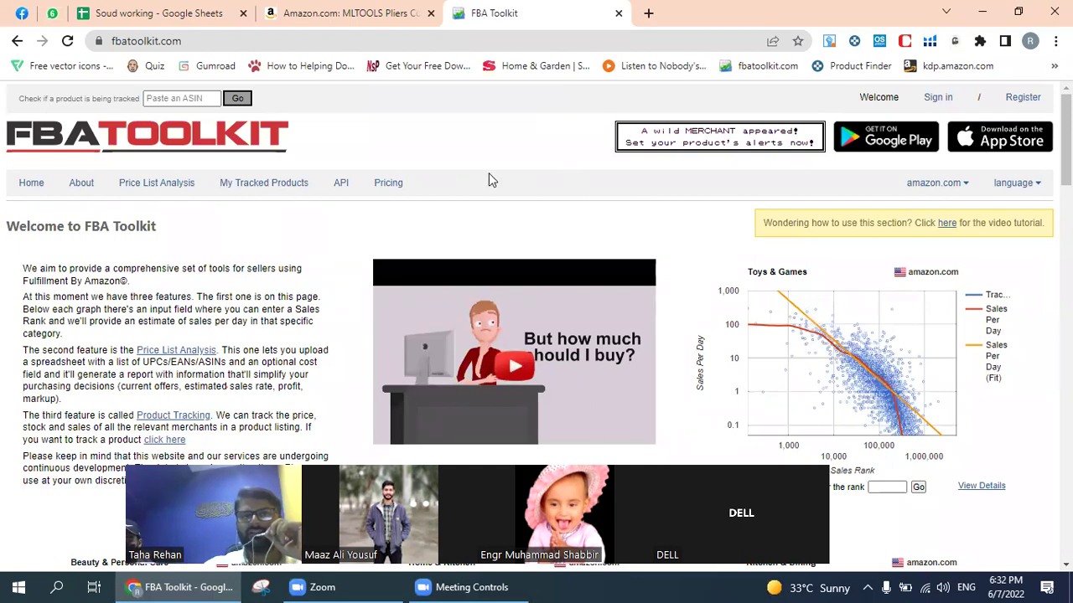
# Step: Return to the MLTOOLS listing and open the login form of its Keepa price history box
pyautogui.click(357, 6)
pyautogui.scroll(3, 486, 201)
pyautogui.scroll(5, 489, 201)
pyautogui.scroll(2, 489, 201)
pyautogui.scroll(-7, 489, 201)
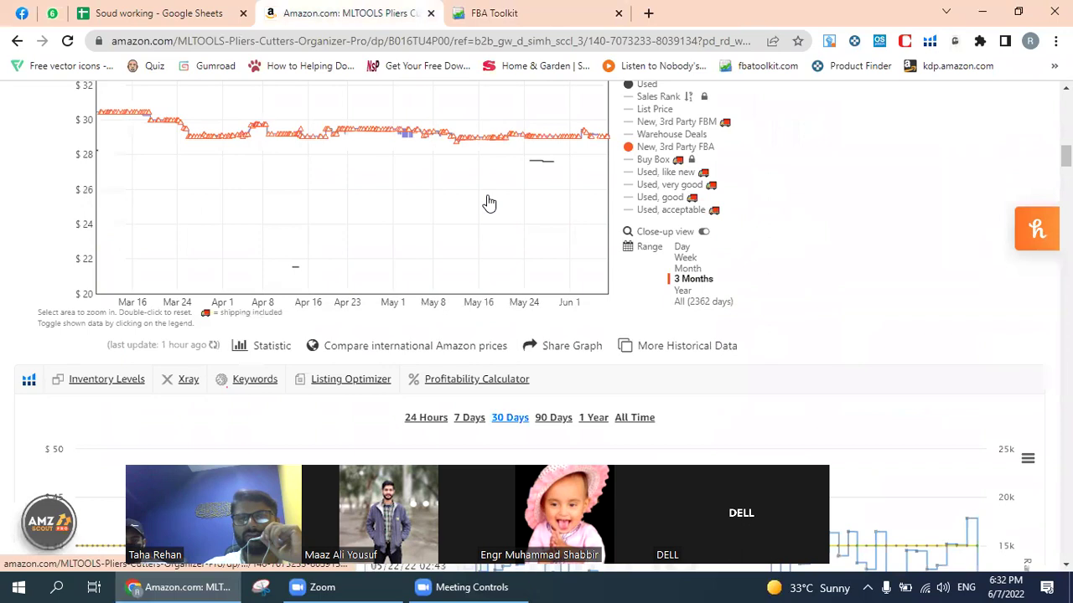
pyautogui.scroll(1, 489, 203)
pyautogui.click(702, 132)
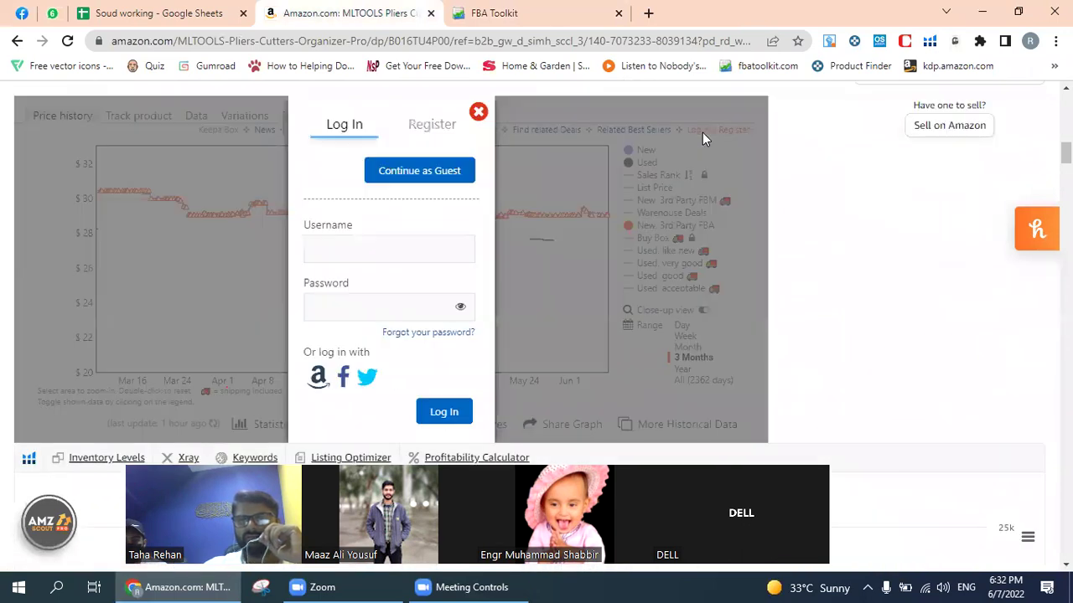
# Step: Try to log in to Keepa with the username and password of a saved account
pyautogui.click(426, 349)
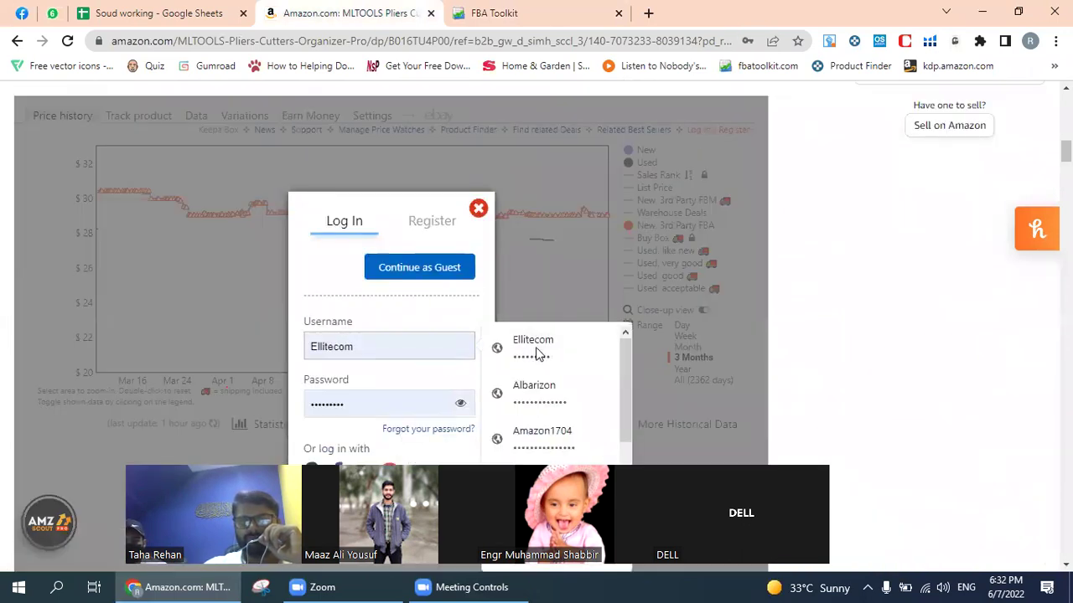
pyautogui.scroll(-2, 537, 360)
pyautogui.scroll(-2, 659, 255)
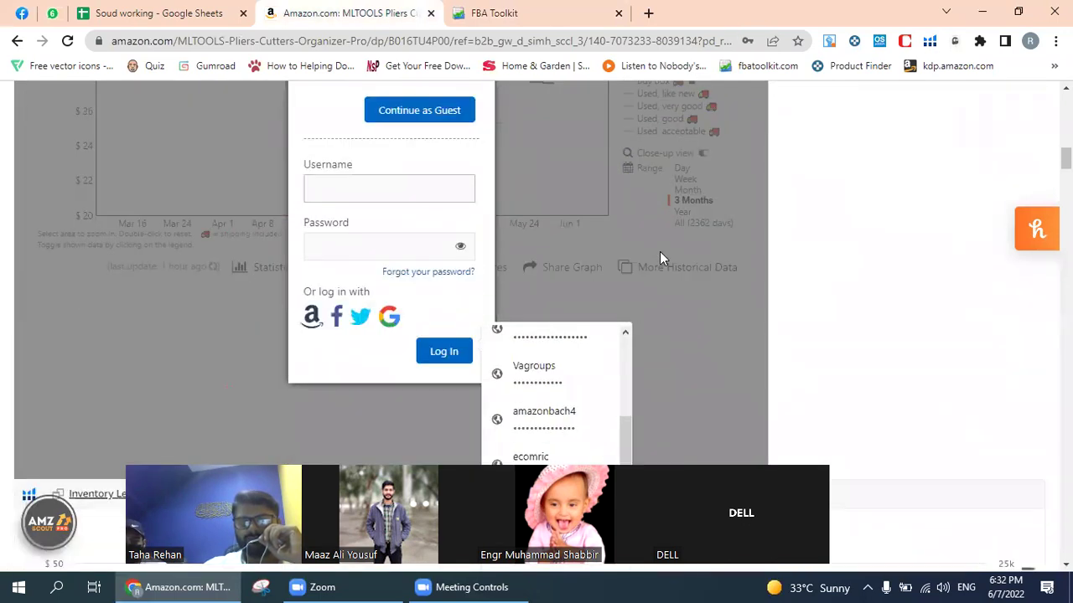
pyautogui.click(537, 369)
pyautogui.click(434, 352)
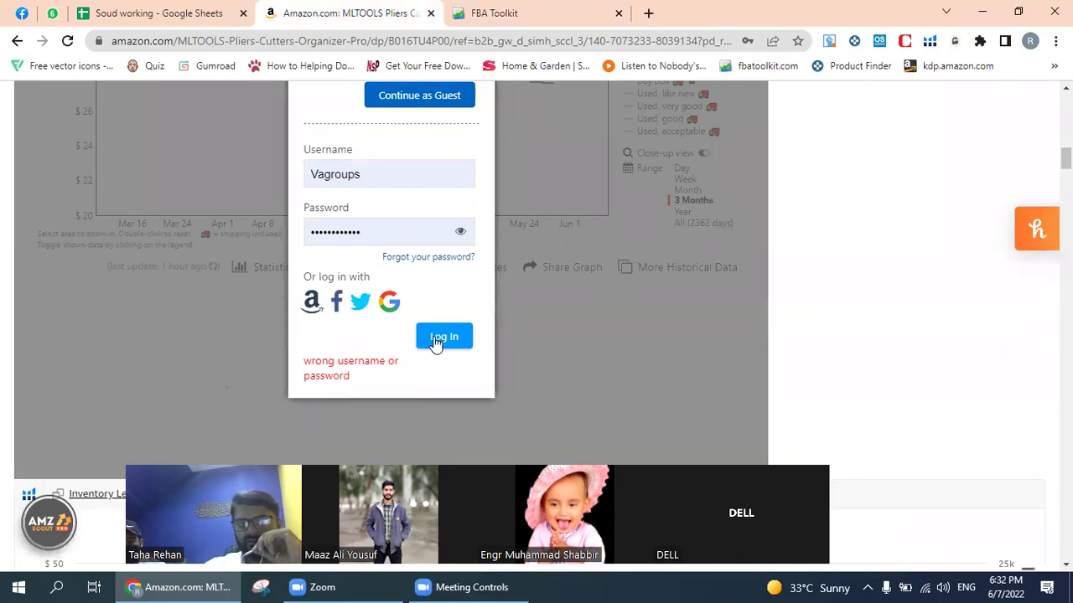
# Step: Log in to Keepa with the first saved account's username and password
pyautogui.scroll(1, 364, 307)
pyautogui.click(393, 249)
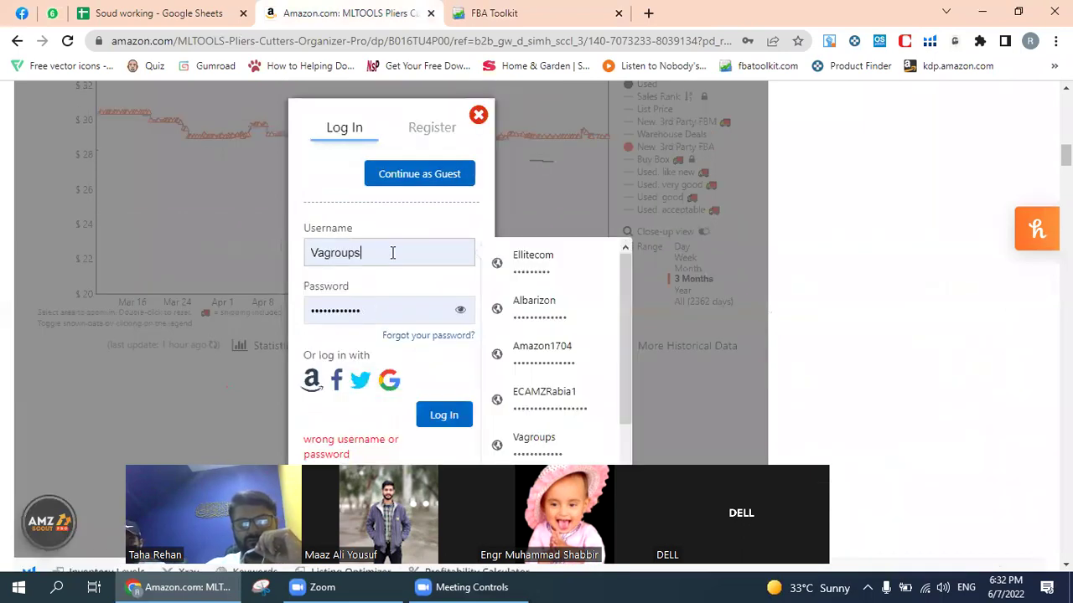
pyautogui.click(527, 272)
pyautogui.click(453, 414)
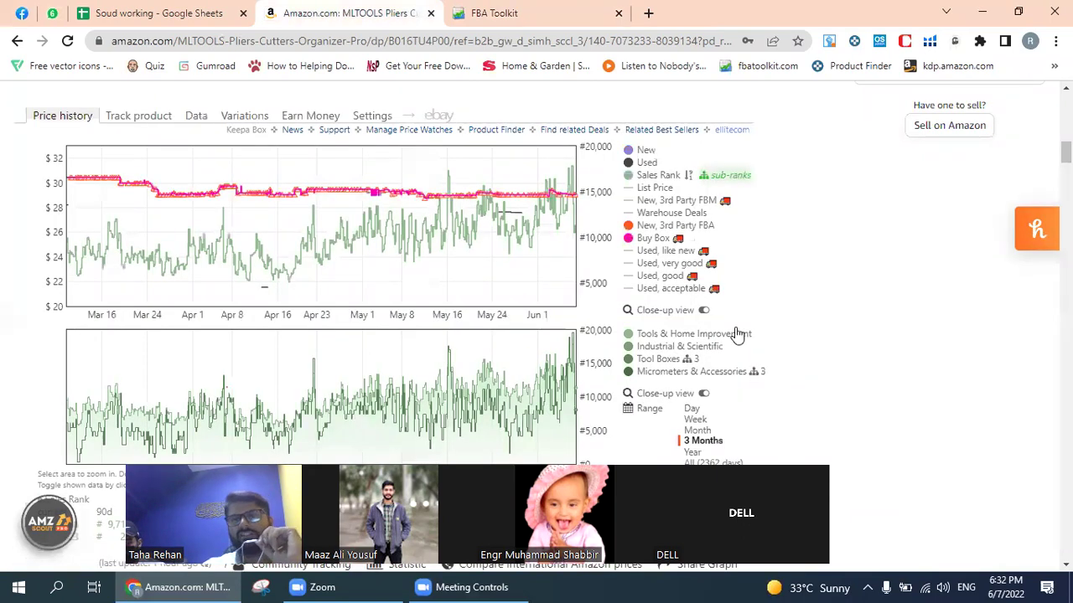
# Step: Examine Keepa's sales rank graph and the current, 90-day and 365-day ranks for Tools & Home Improvement
pyautogui.scroll(-3, 593, 319)
pyautogui.moveTo(394, 335)
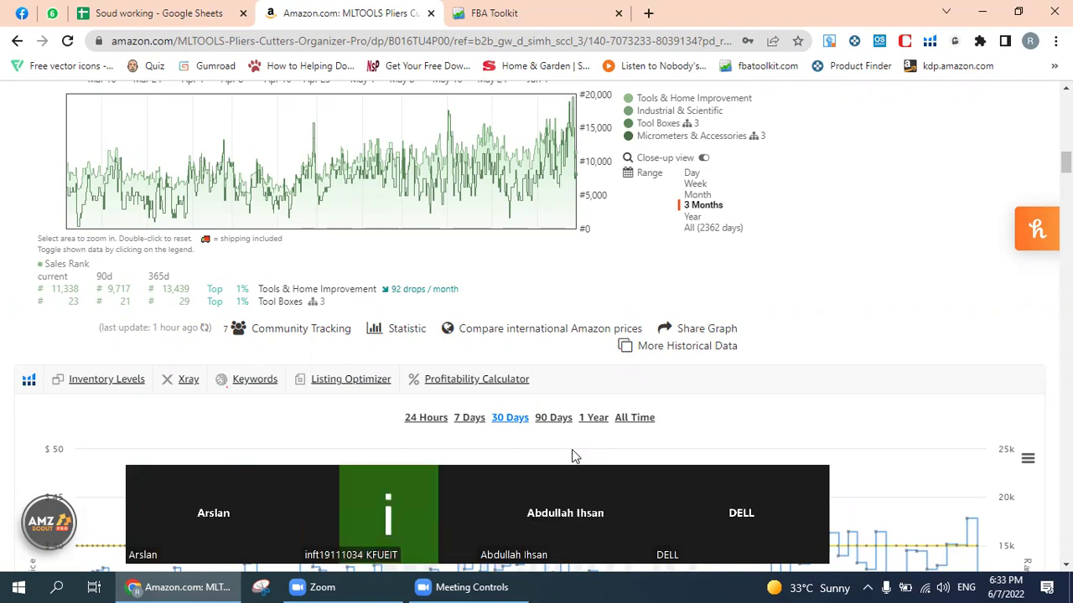
pyautogui.scroll(1, 433, 220)
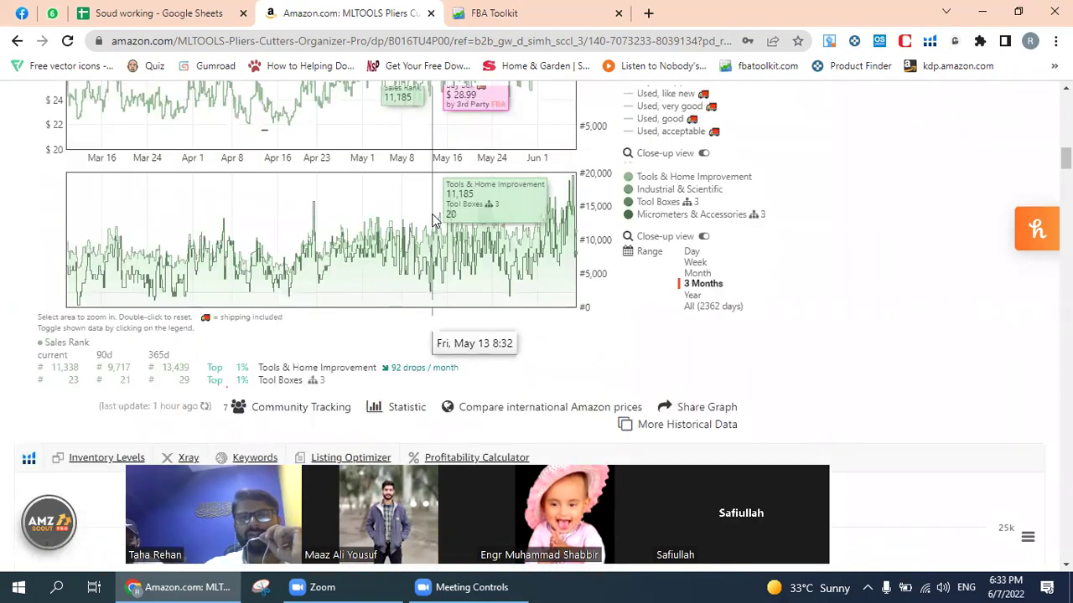
pyautogui.scroll(-1, 354, 358)
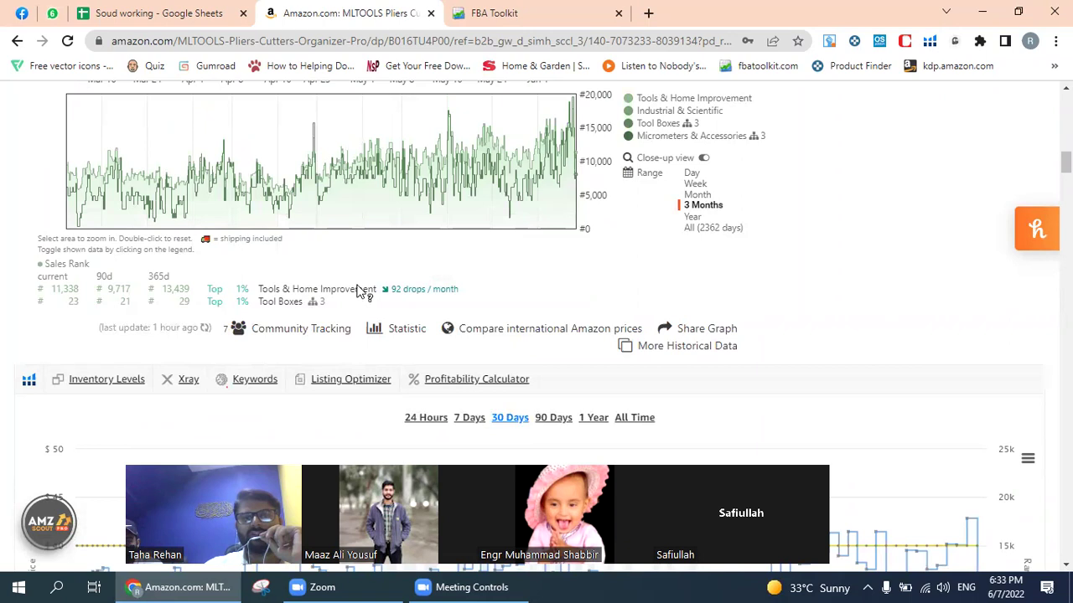
# Step: Estimate Tools & Home Improvement sales per day for rank 9717 in FBA Toolkit and highlight the 30-day average
pyautogui.click(498, 13)
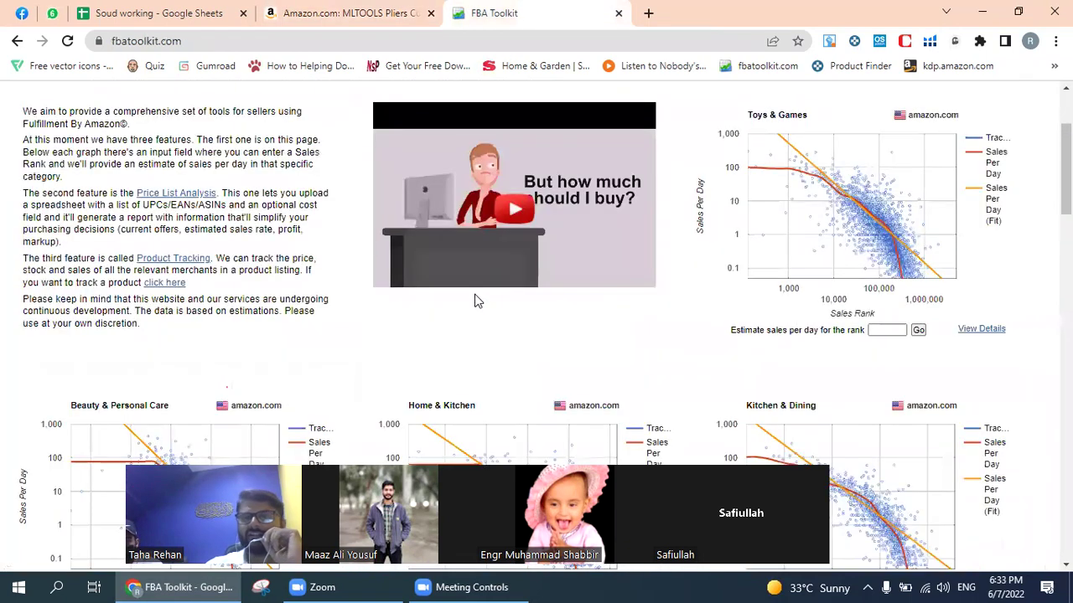
pyautogui.scroll(-2, 475, 301)
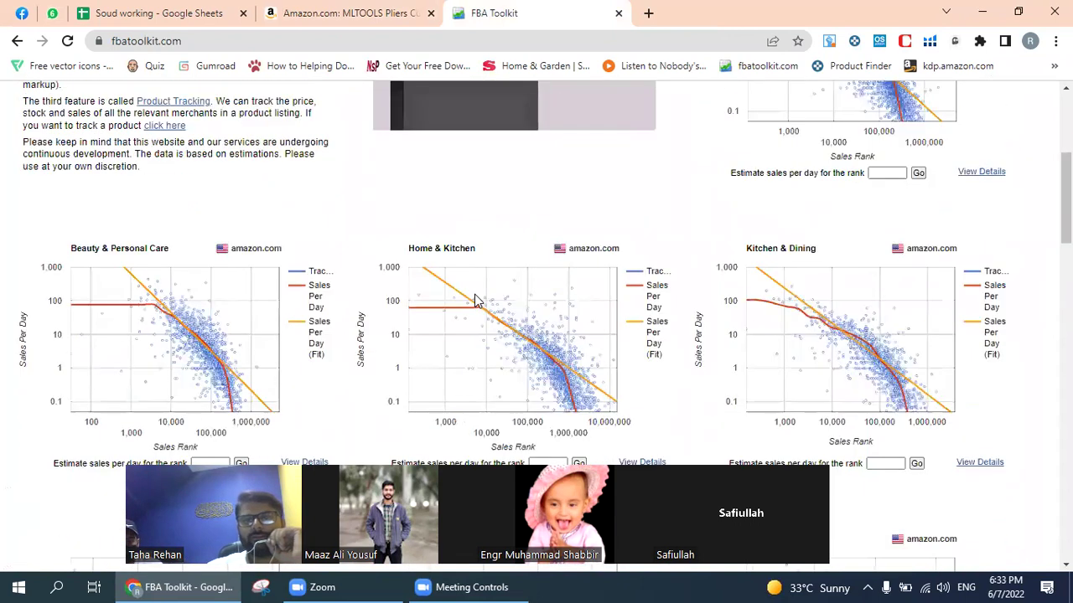
pyautogui.scroll(-4, 474, 300)
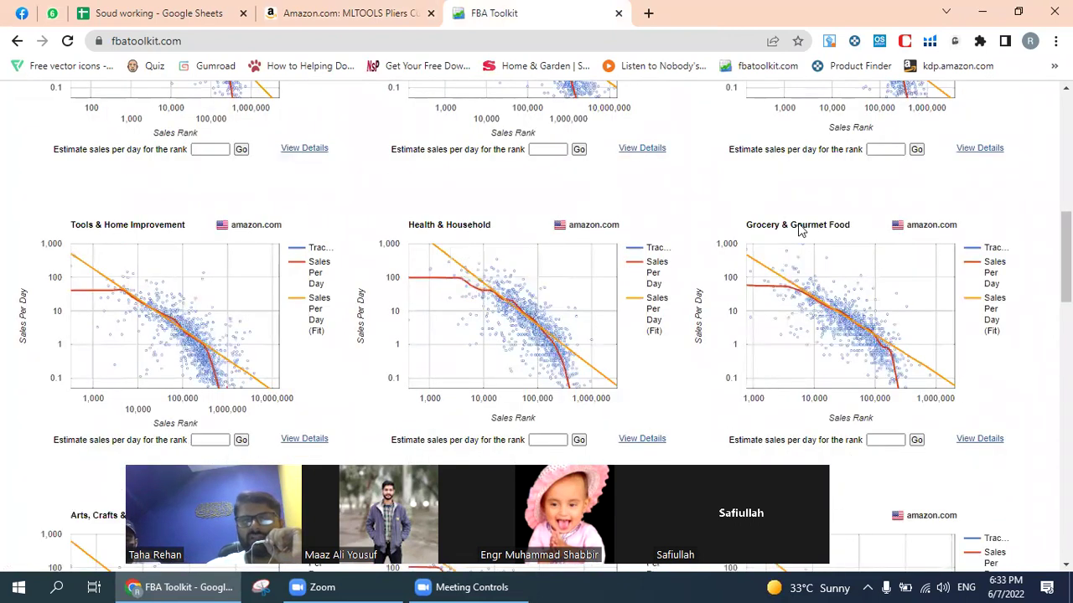
pyautogui.click(217, 439)
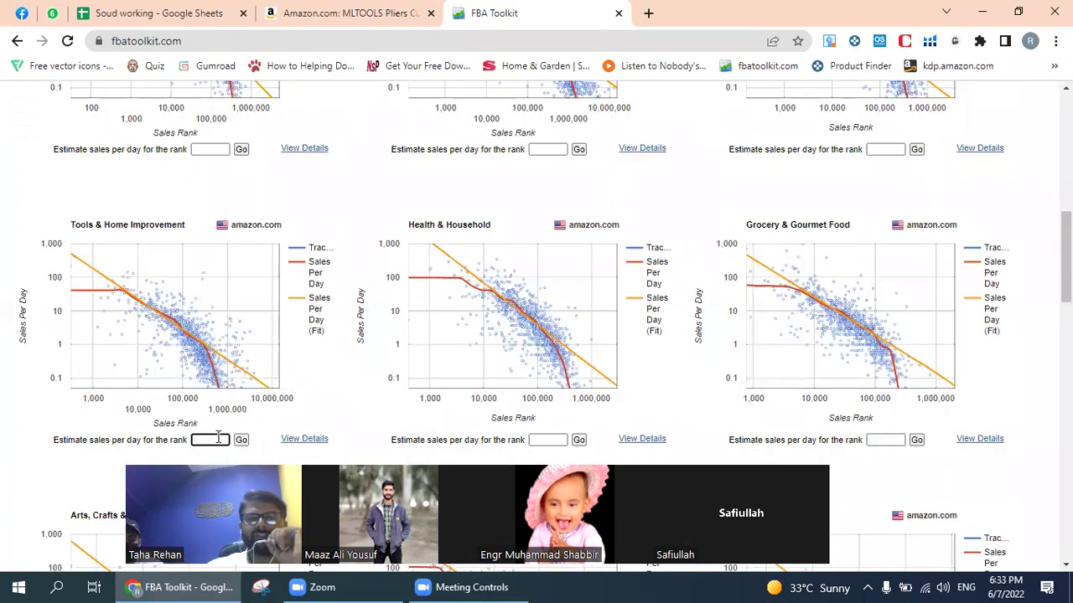
pyautogui.scroll(-1, 216, 439)
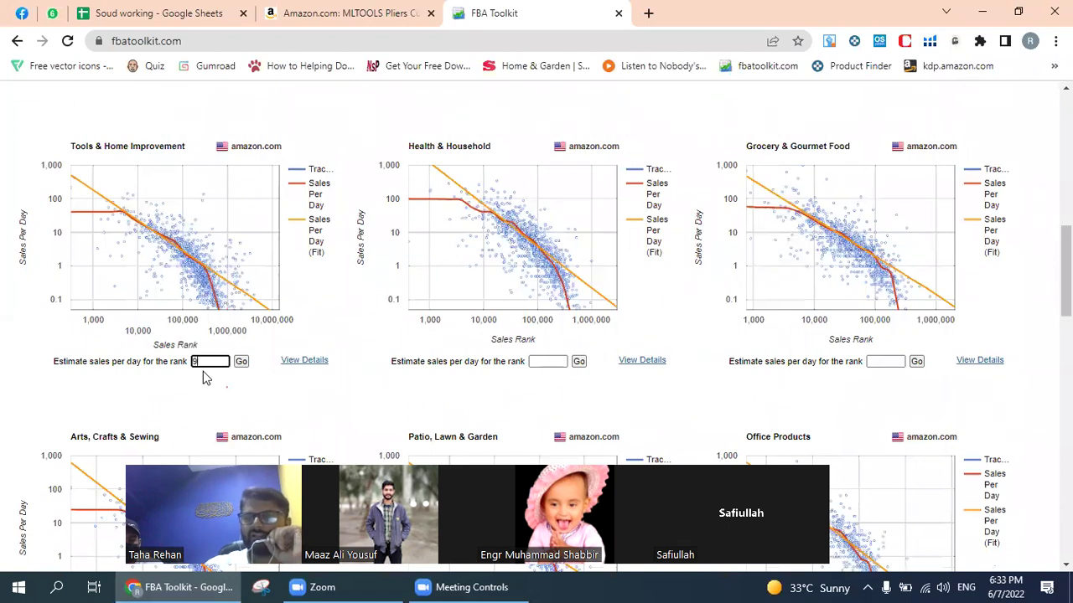
pyautogui.scroll(1, 205, 379)
pyautogui.scroll(-1, 234, 388)
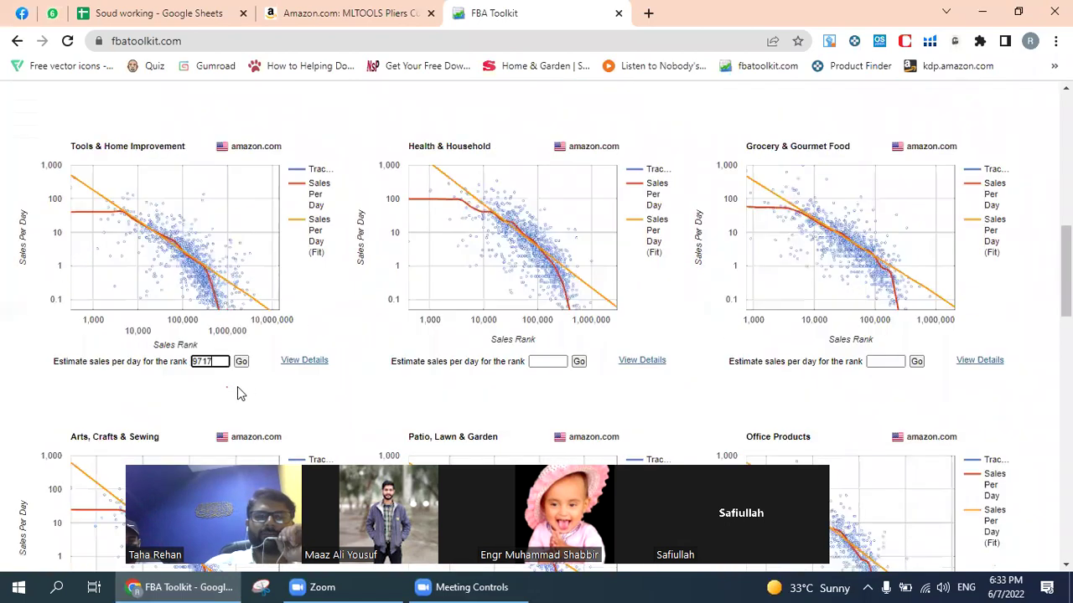
pyautogui.click(240, 364)
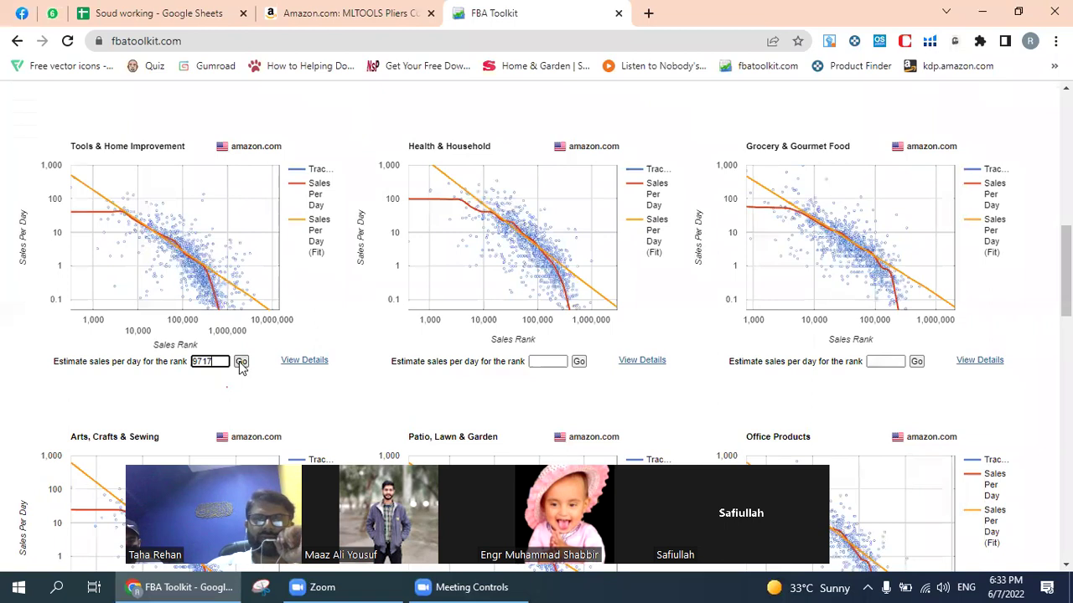
pyautogui.click(241, 365)
pyautogui.scroll(-1, 239, 363)
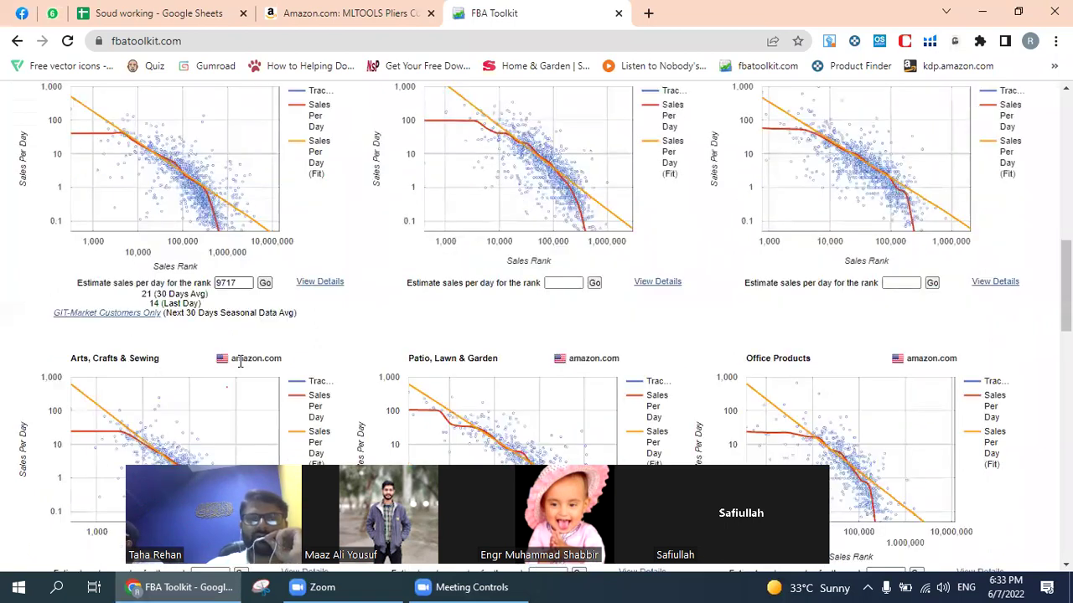
pyautogui.doubleClick(145, 295)
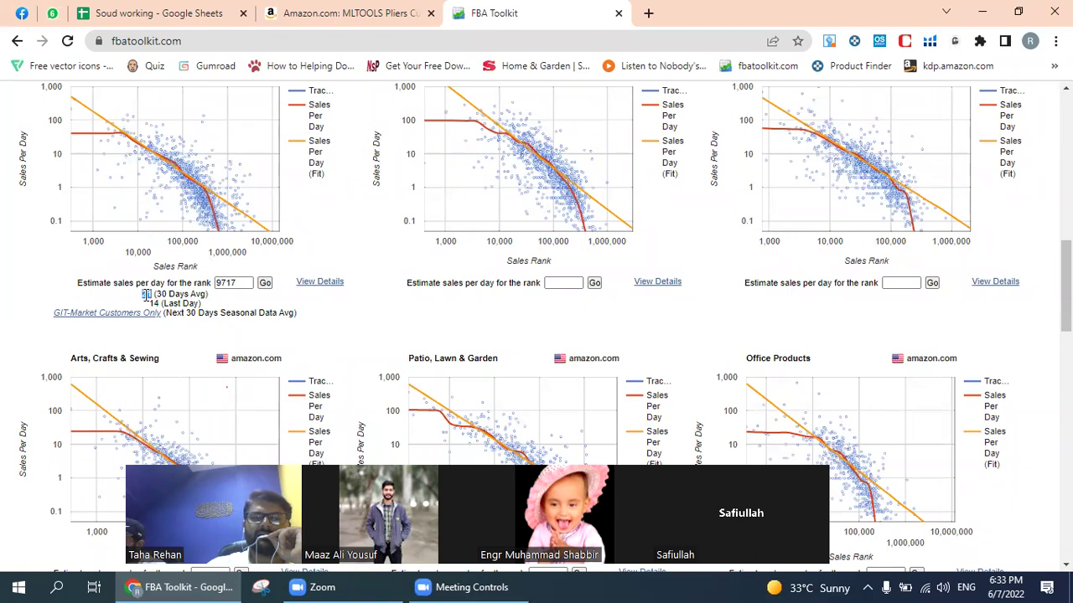
# Step: Highlight the last-day sales estimate for Tools & Home Improvement and briefly check the Amazon listing before returning to FBA Toolkit
pyautogui.doubleClick(153, 304)
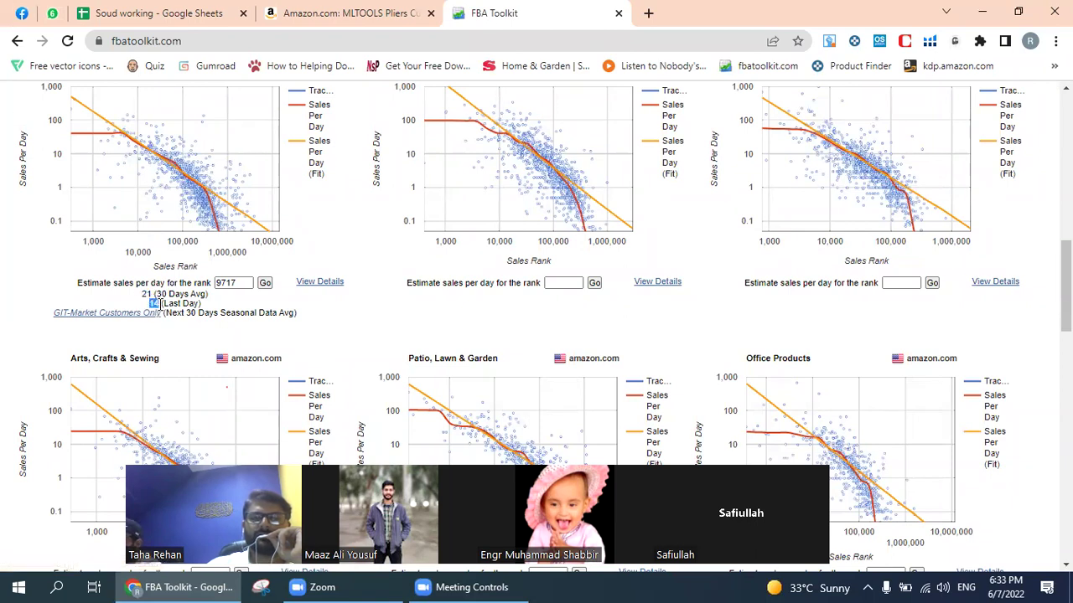
pyautogui.click(126, 298)
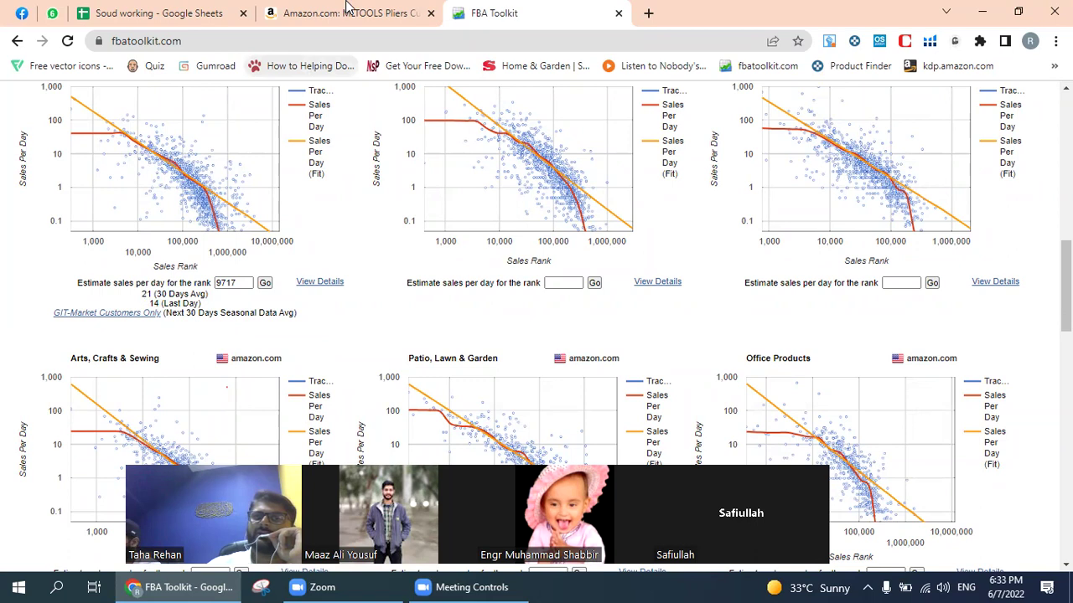
pyautogui.click(334, 24)
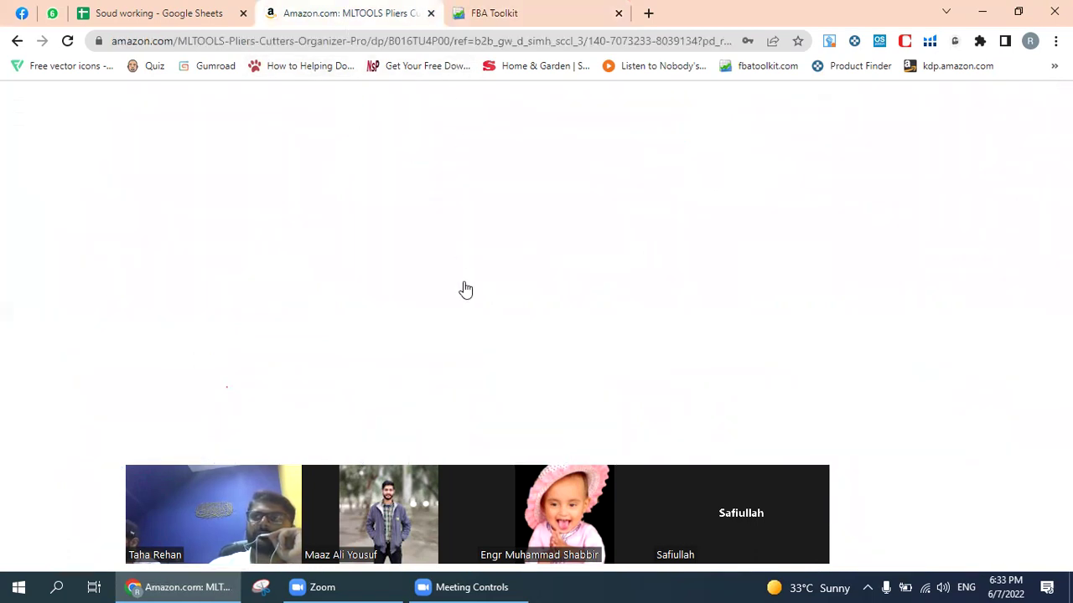
pyautogui.click(503, 15)
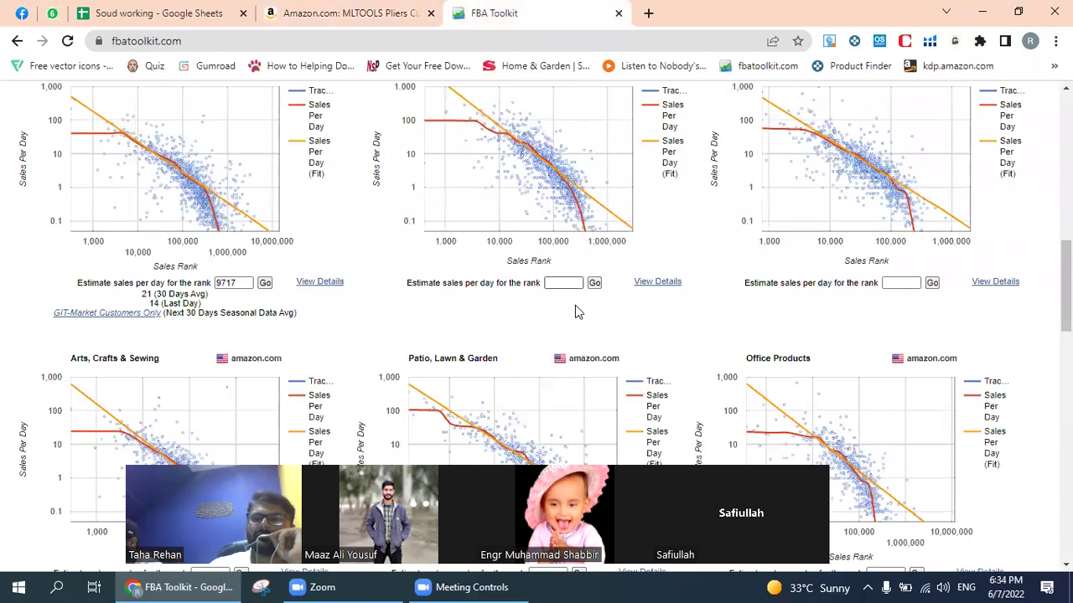
# Step: Estimate Arts, Crafts & Sewing sales per day for rank 9000 and highlight the 30-day average and last-day figures
pyautogui.scroll(-2, 575, 311)
pyautogui.click(205, 418)
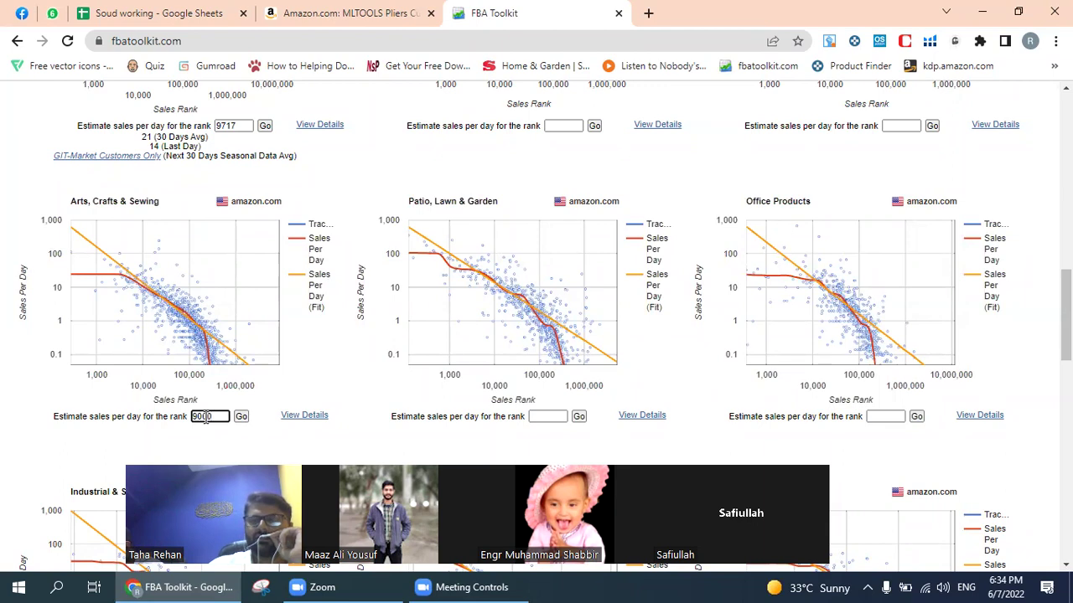
pyautogui.press('Return')
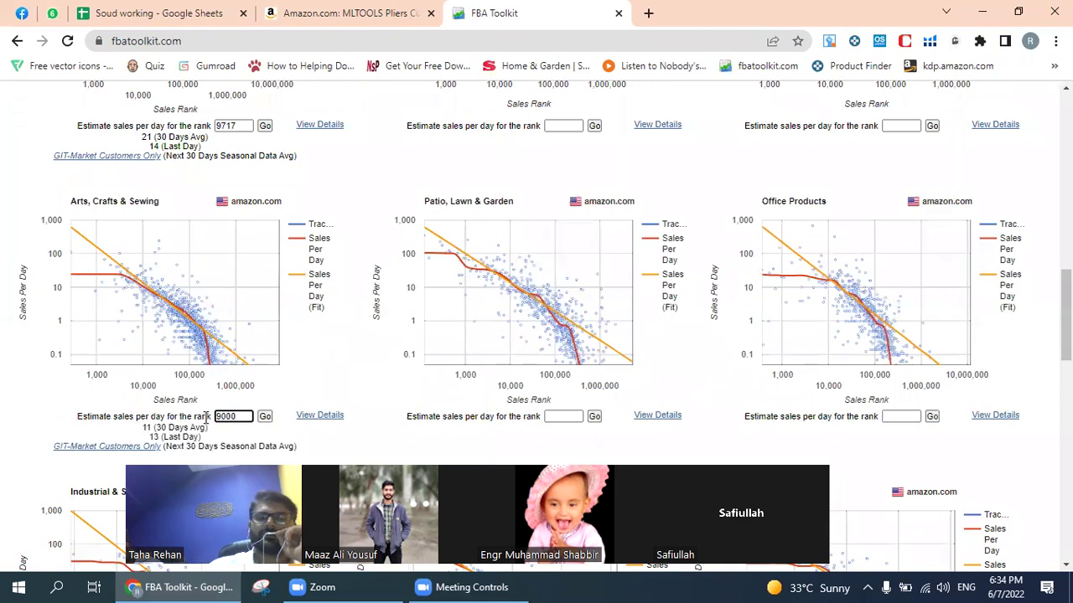
pyautogui.scroll(-1, 189, 428)
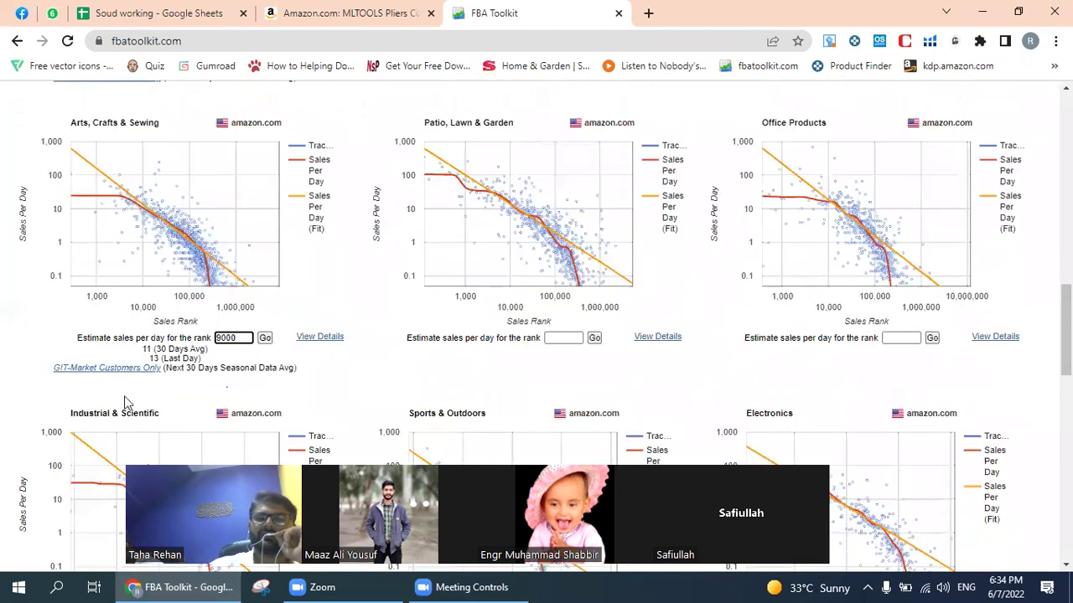
pyautogui.click(145, 351)
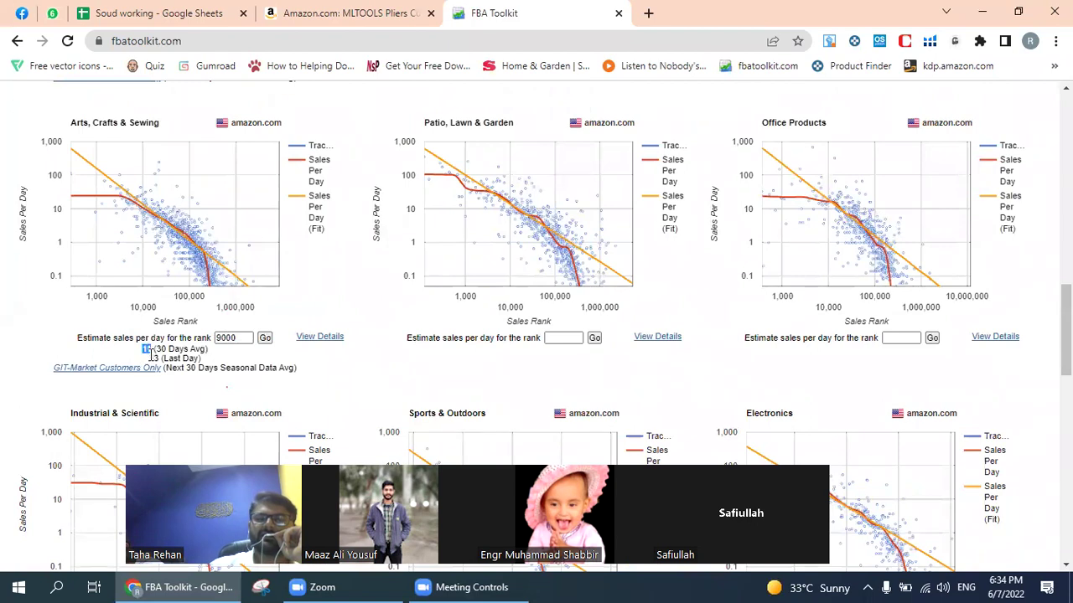
pyautogui.moveTo(155, 359); pyautogui.dragTo(164, 363)
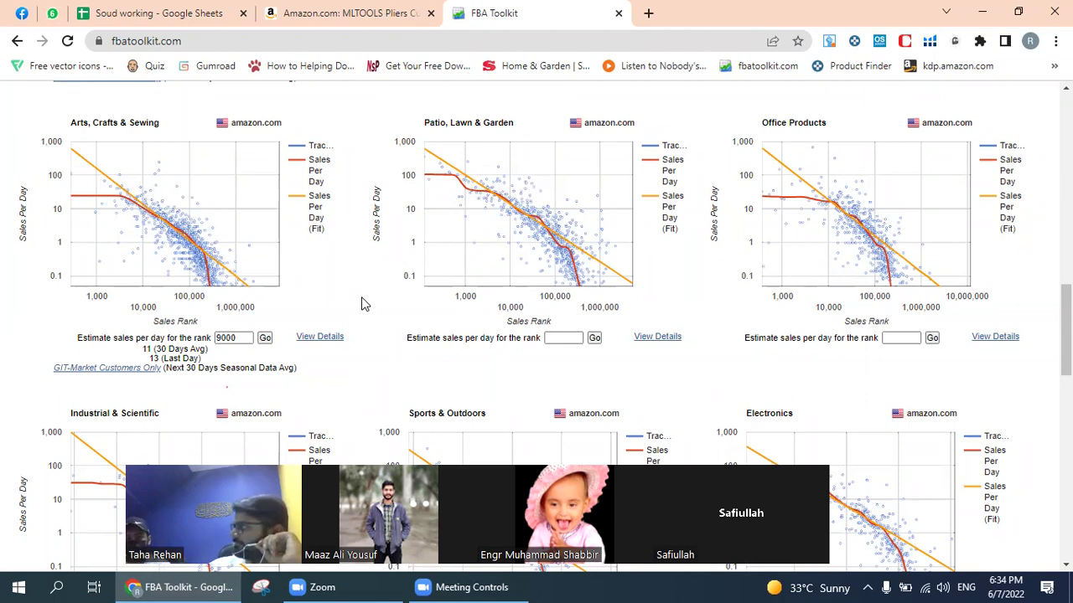
pyautogui.scroll(5, 362, 304)
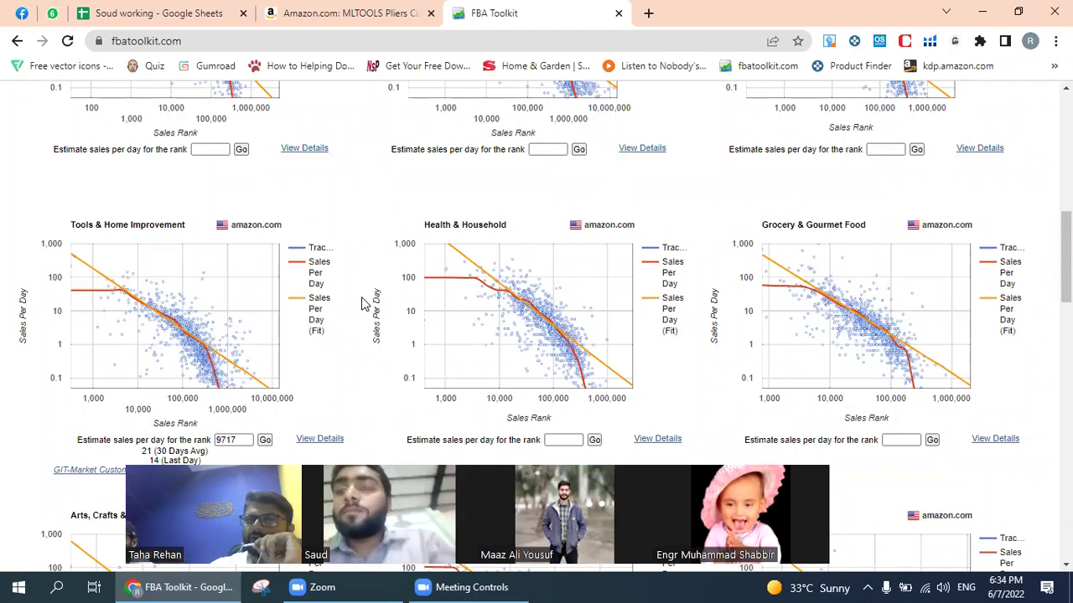
# Step: Search the web for "js sales estimator" in a new tab and bring up the Jungle Scout estimator form
pyautogui.click(647, 13)
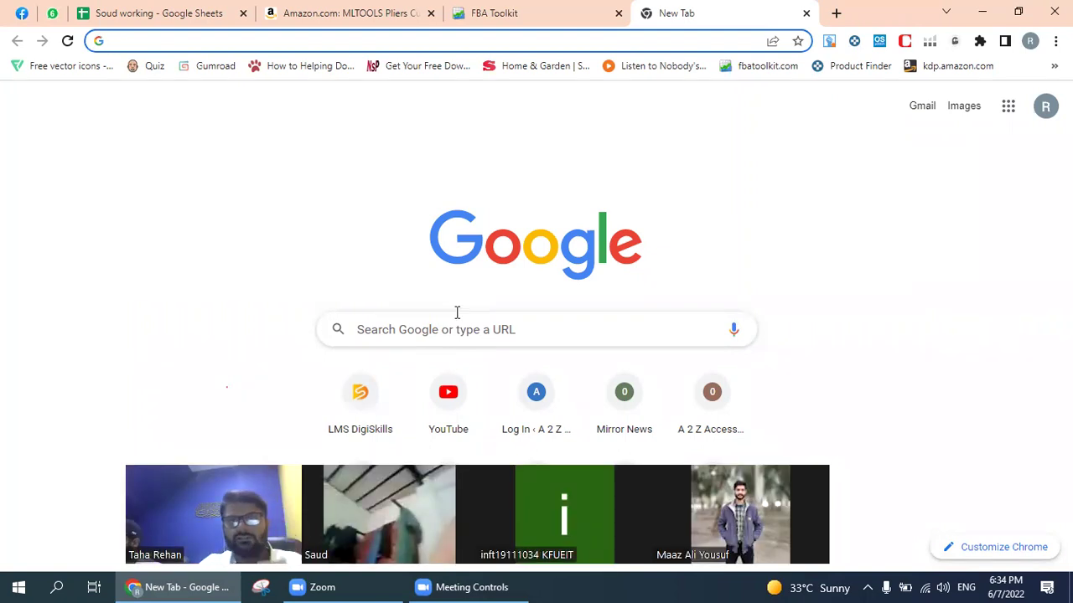
pyautogui.click(487, 39)
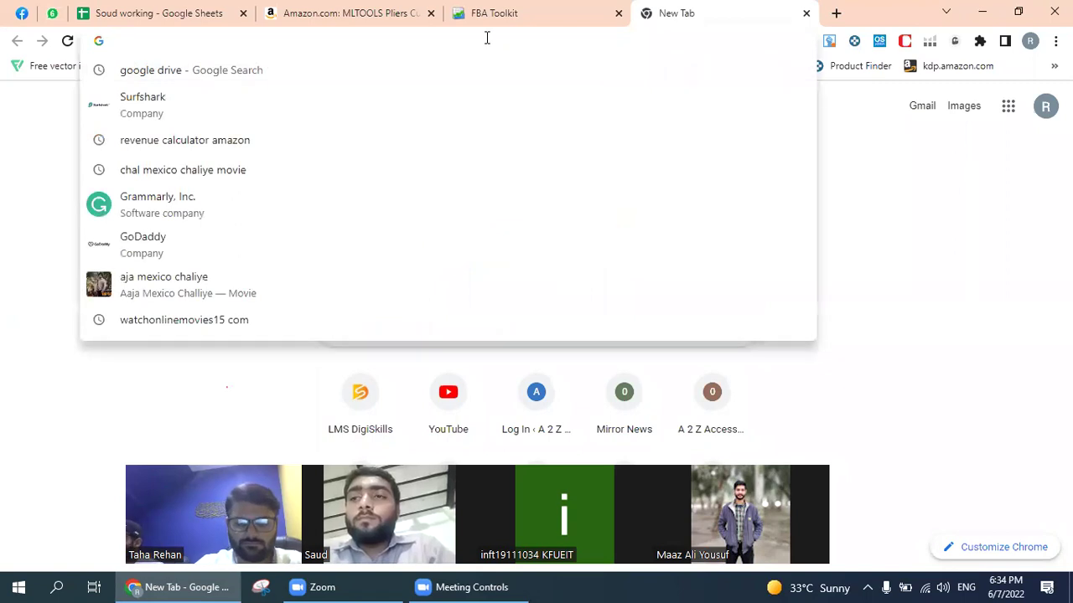
pyautogui.write('js sales esti')
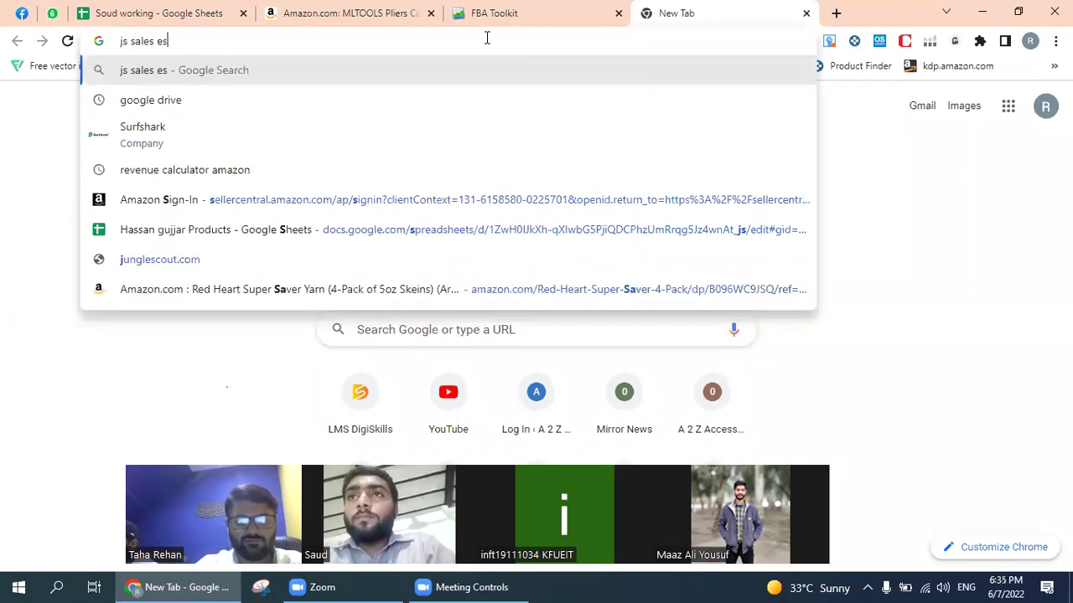
pyautogui.press('Down')
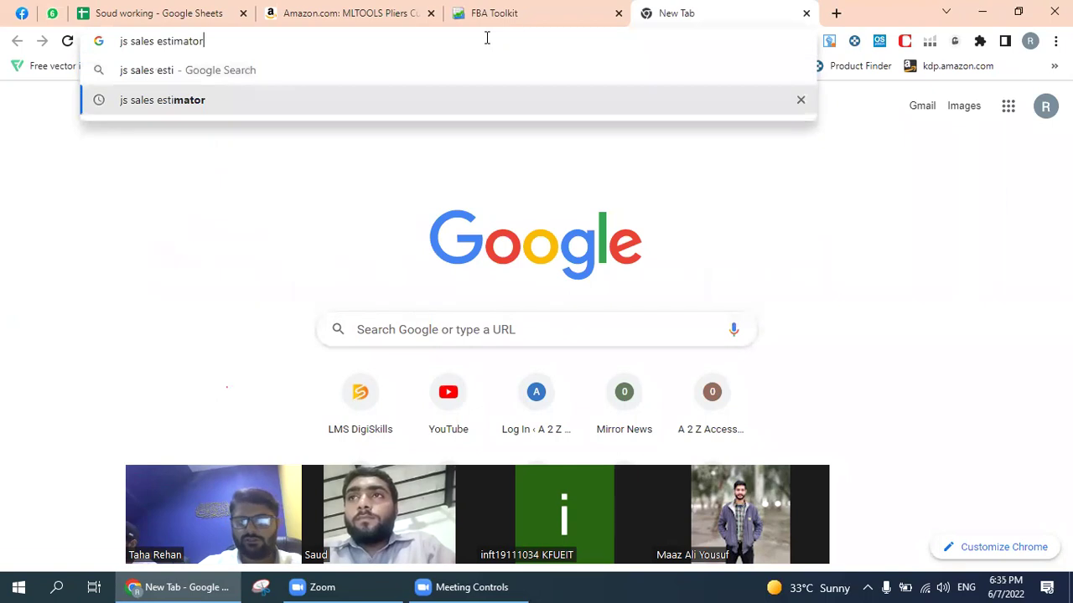
pyautogui.press('Return')
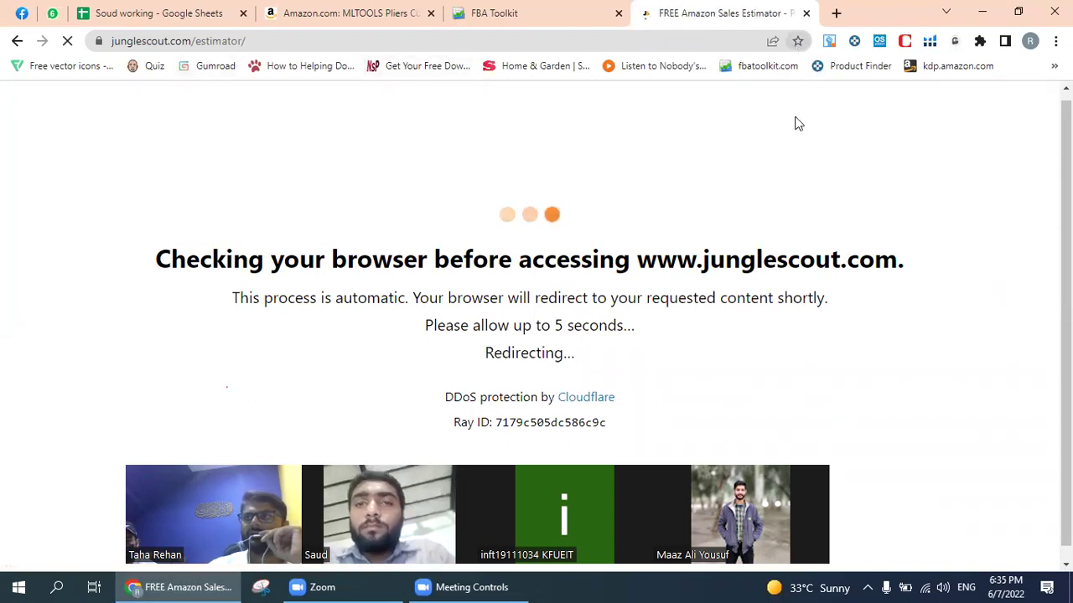
pyautogui.scroll(-3, 712, 177)
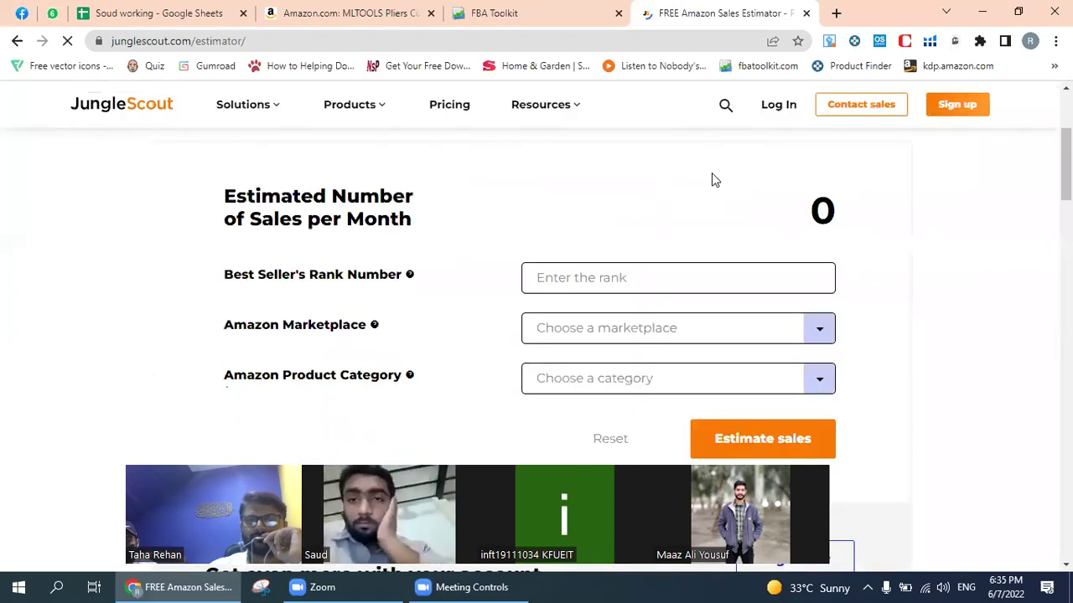
# Step: Set the Best Seller's Rank Number to 9717 and the Amazon marketplace to United Kingdom in the sales estimator
pyautogui.click(647, 285)
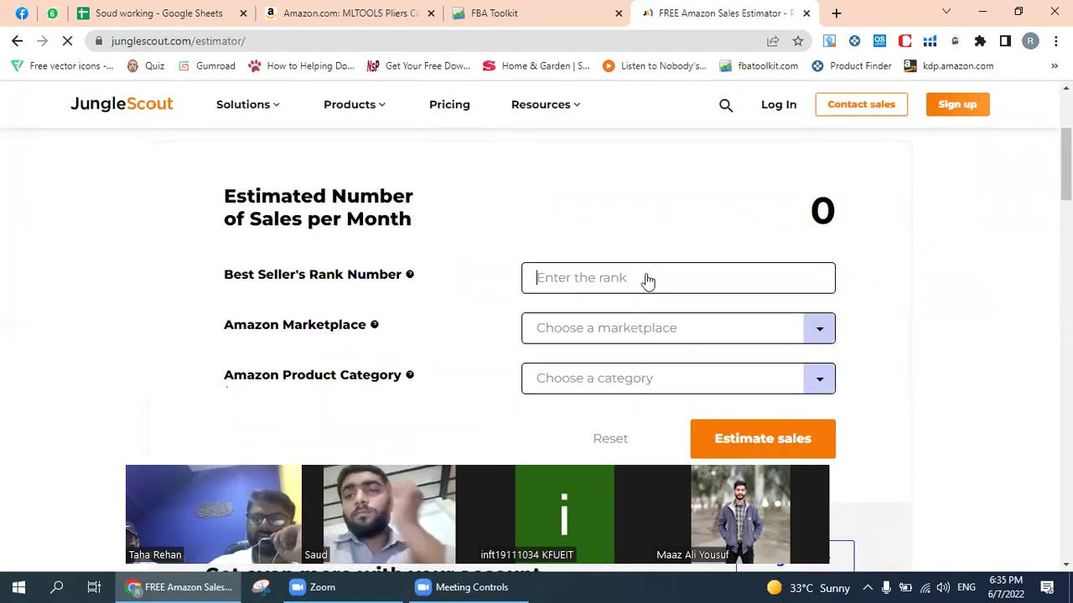
pyautogui.write('9717')
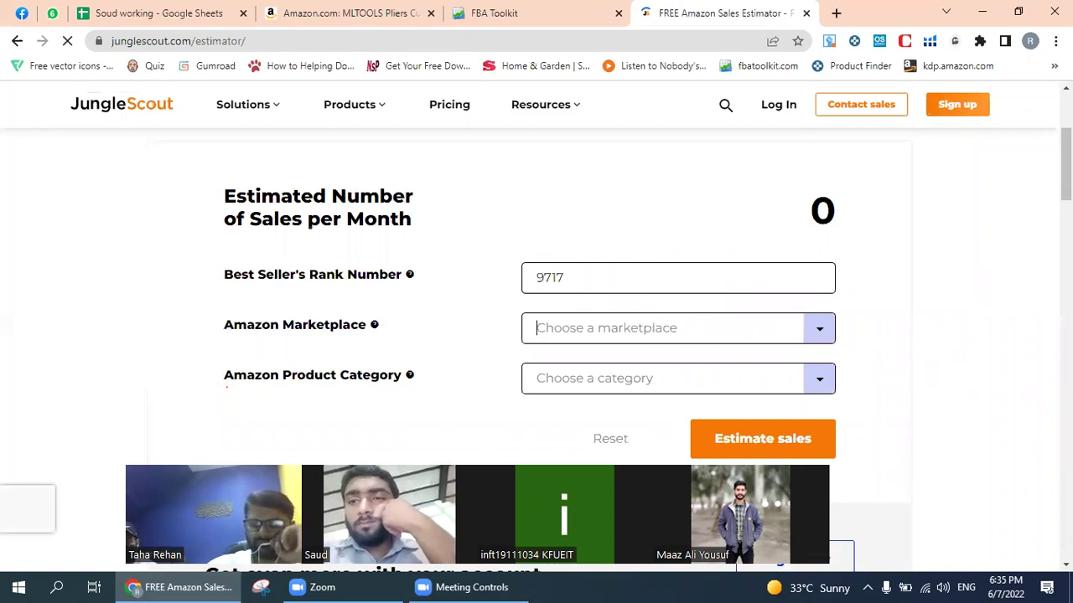
pyautogui.write('u')
pyautogui.rightClick(787, 446)
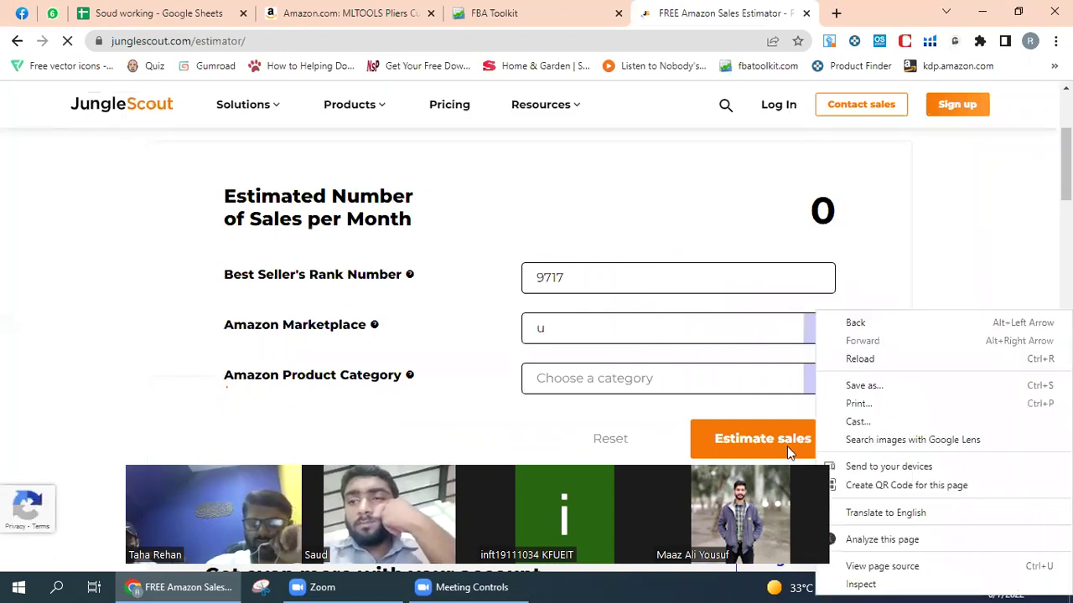
pyautogui.click(735, 329)
pyautogui.click(642, 399)
# Step: Set the Amazon product category to DIY & Tools
pyautogui.click(621, 384)
pyautogui.scroll(-6, 622, 384)
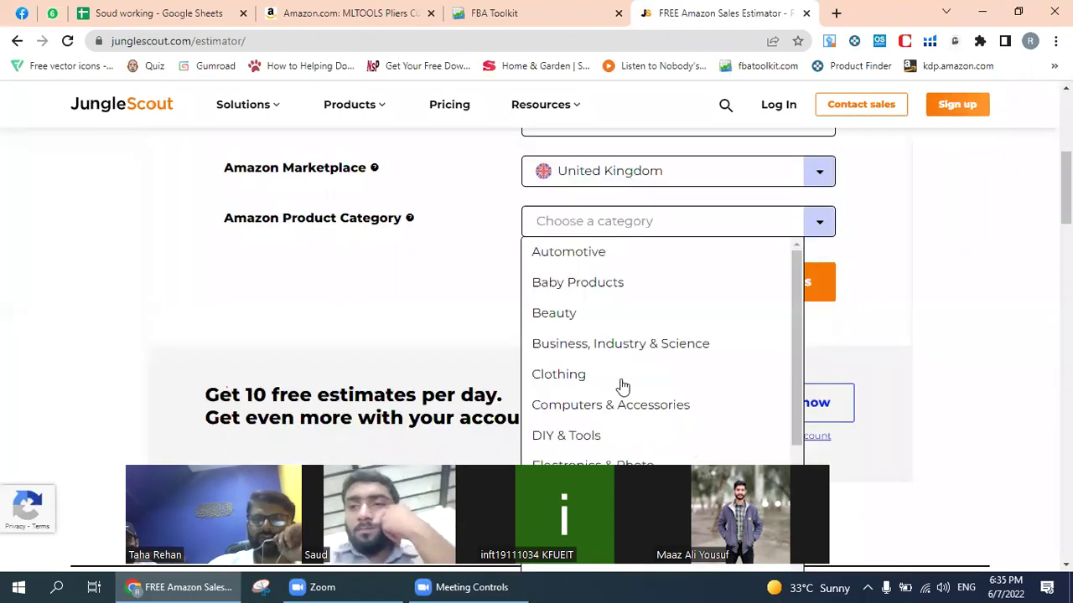
pyautogui.scroll(2, 618, 383)
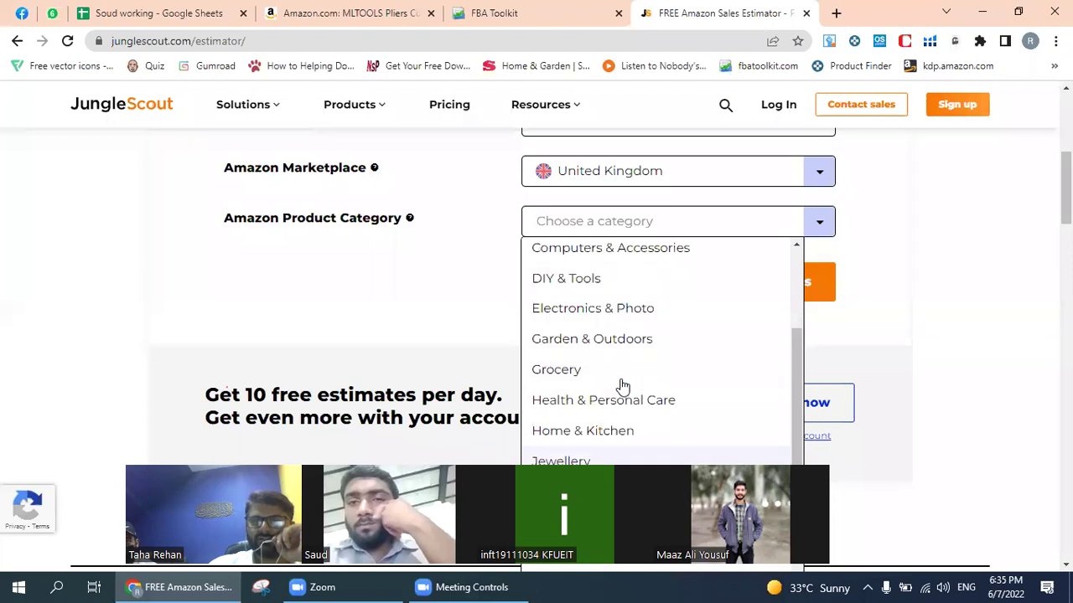
pyautogui.click(596, 295)
# Step: Run the sales estimate and highlight the resulting estimated number of sales per month
pyautogui.click(763, 283)
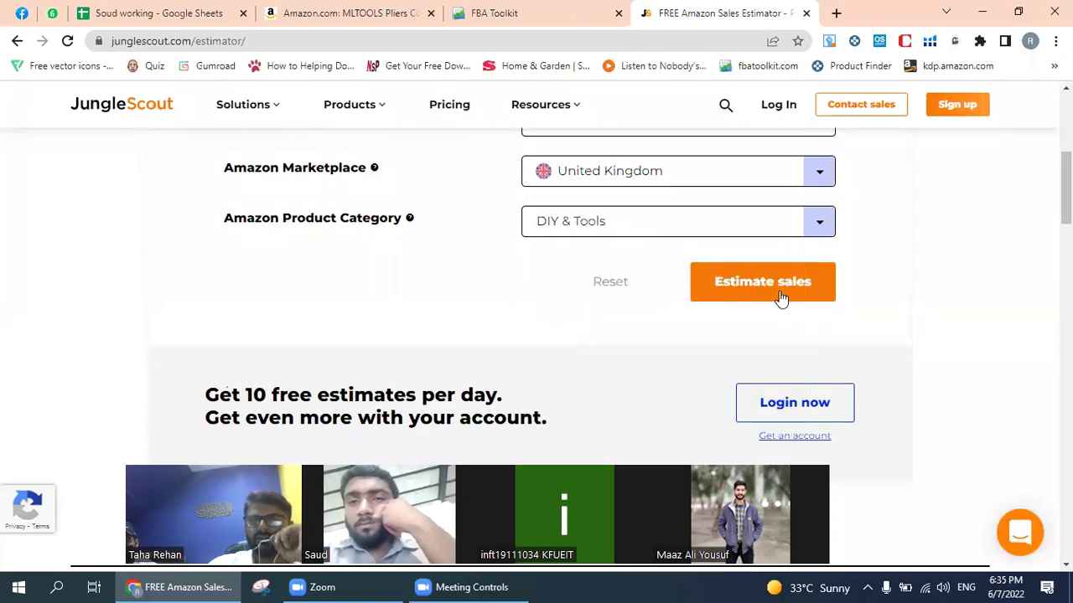
pyautogui.scroll(-1, 778, 293)
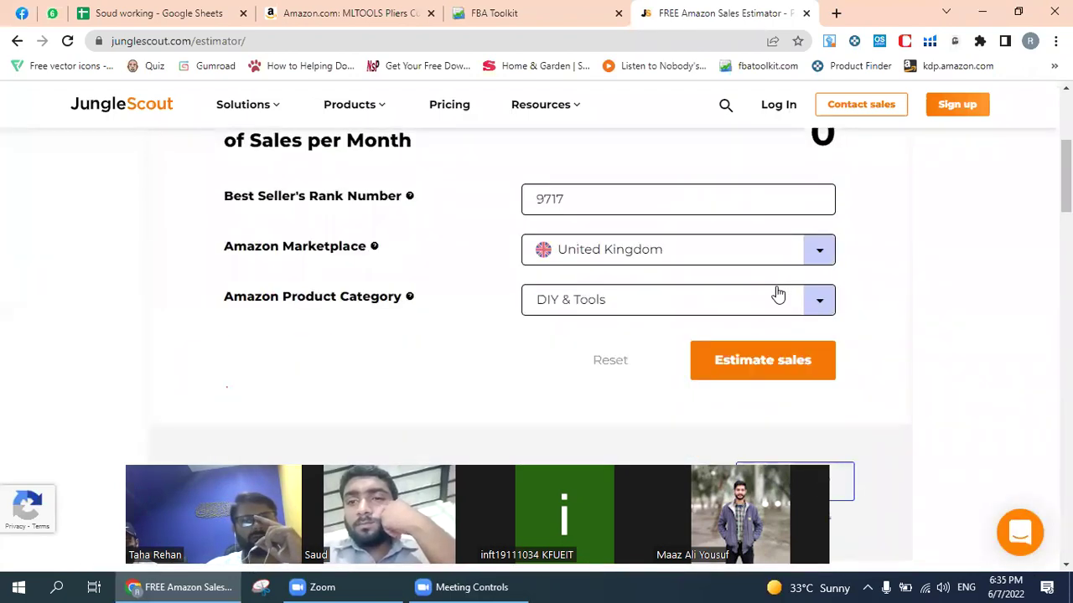
pyautogui.click(786, 376)
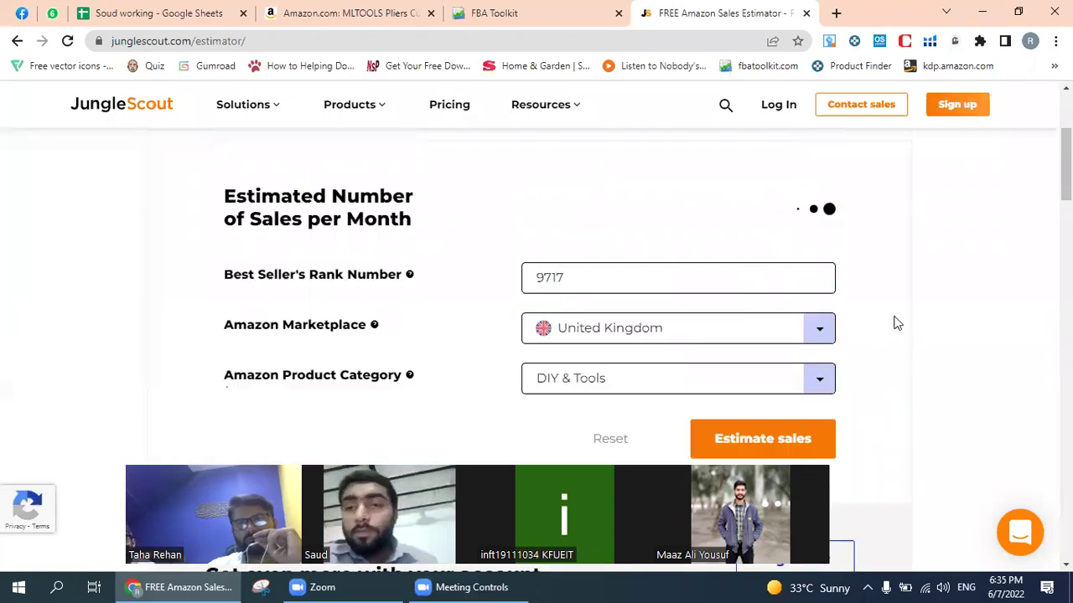
pyautogui.moveTo(766, 210); pyautogui.dragTo(843, 216)
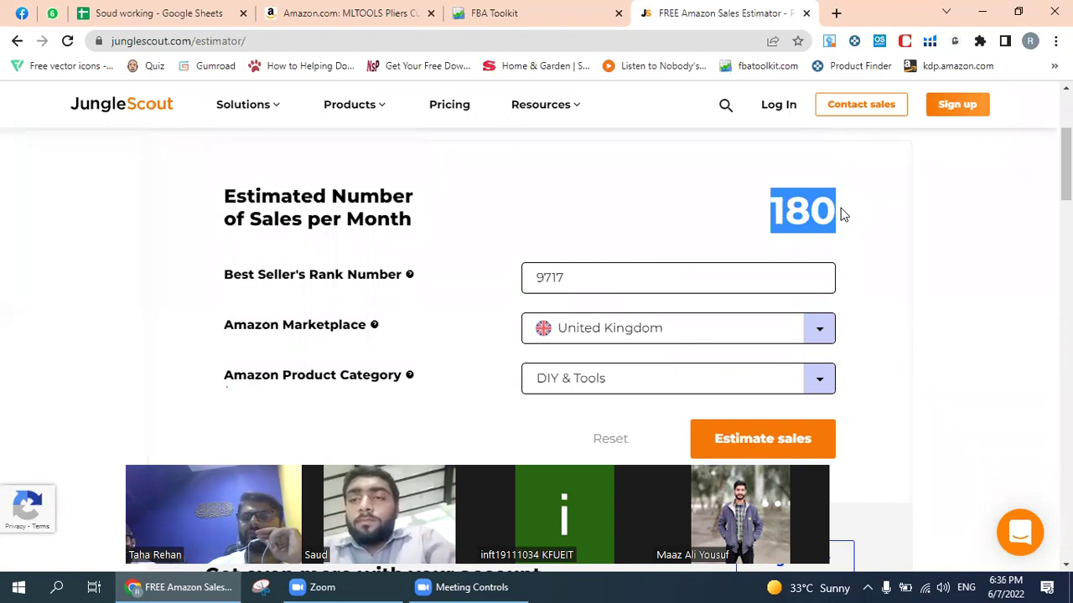
pyautogui.click(843, 215)
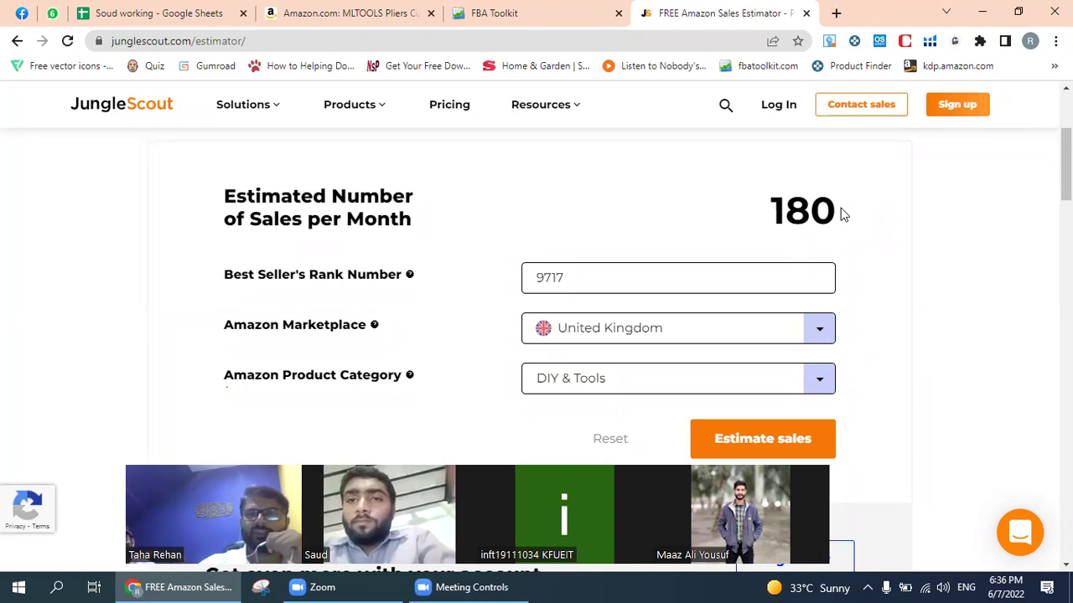
# Step: Compare the FBA Toolkit and Jungle Scout estimates, and close both sites to return to the Amazon listing
pyautogui.click(495, 17)
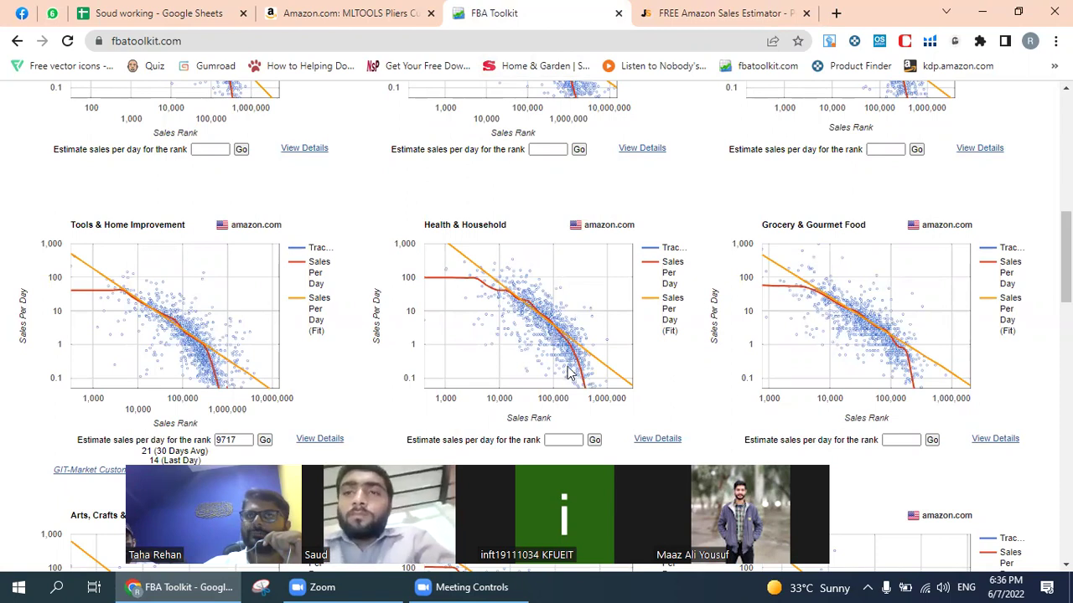
pyautogui.click(683, 19)
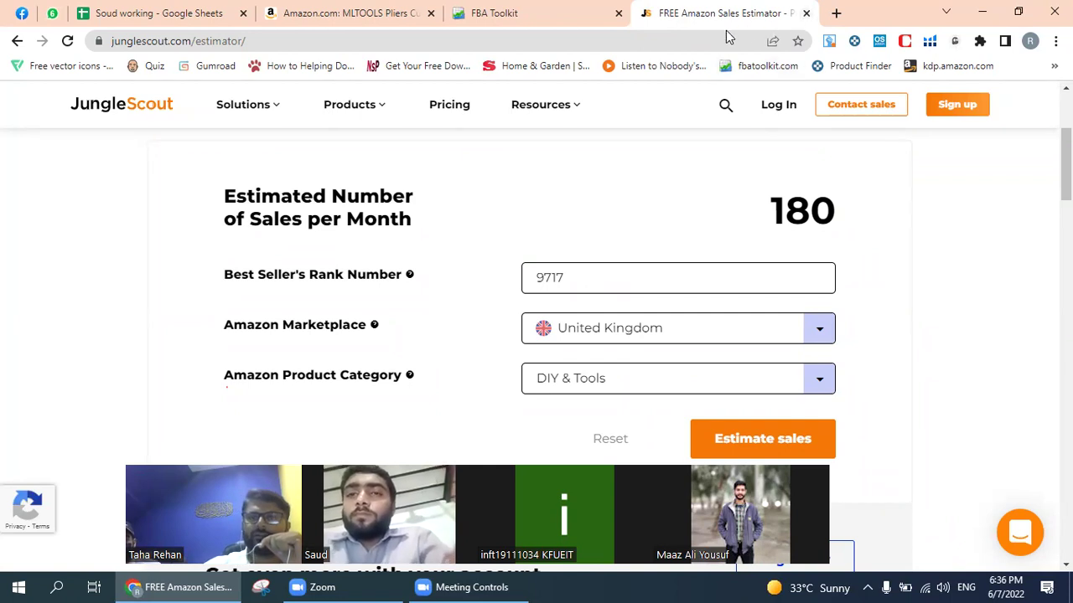
pyautogui.click(805, 13)
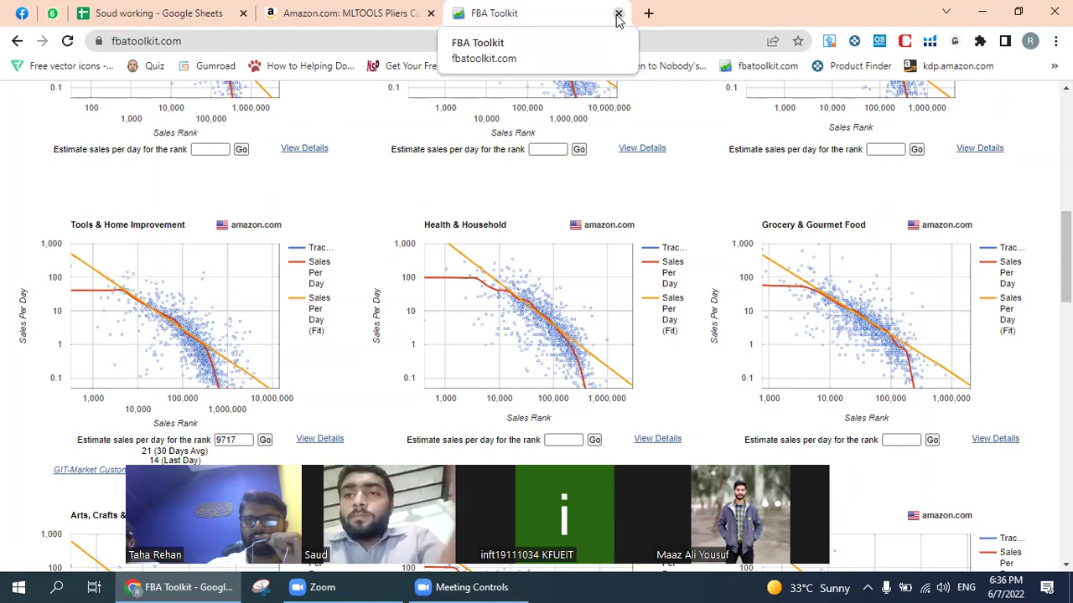
pyautogui.click(617, 13)
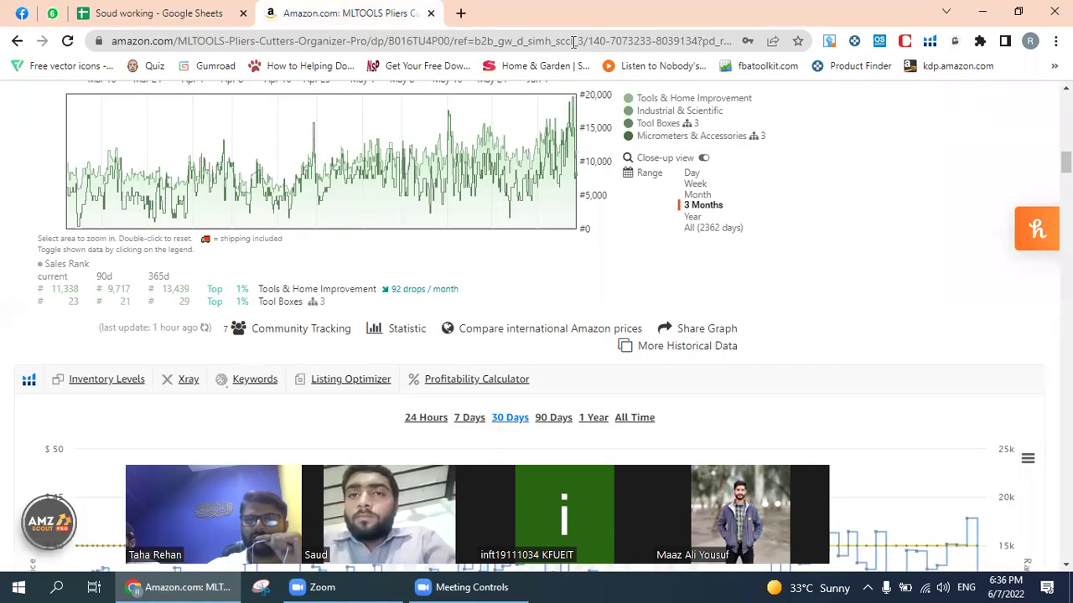
# Step: Start a web search with "reve" in a new tab to bring up revenue calculator suggestions
pyautogui.moveTo(388, 335)
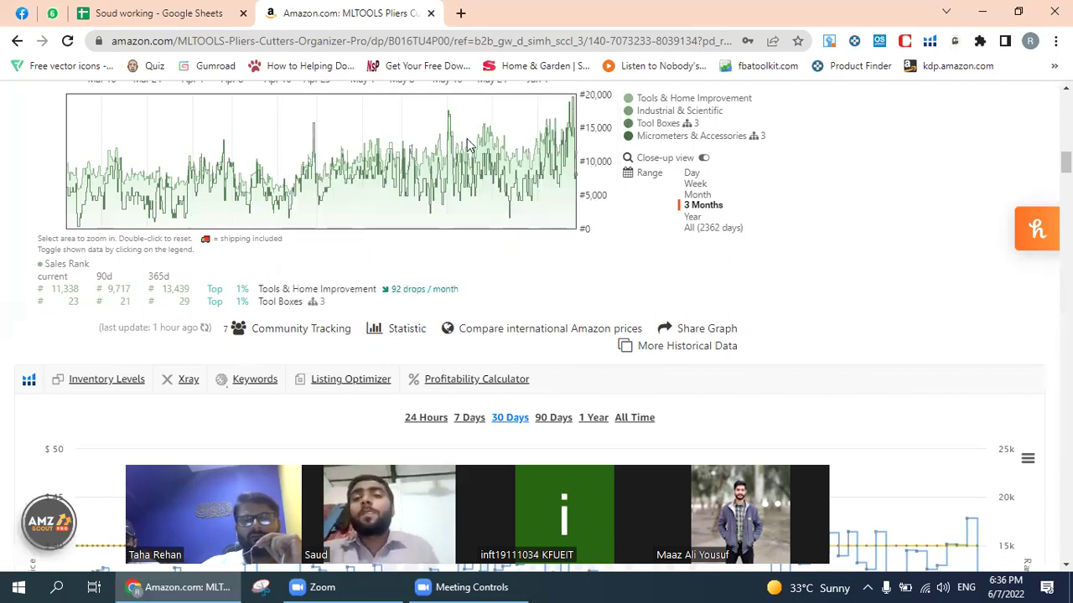
pyautogui.click(460, 12)
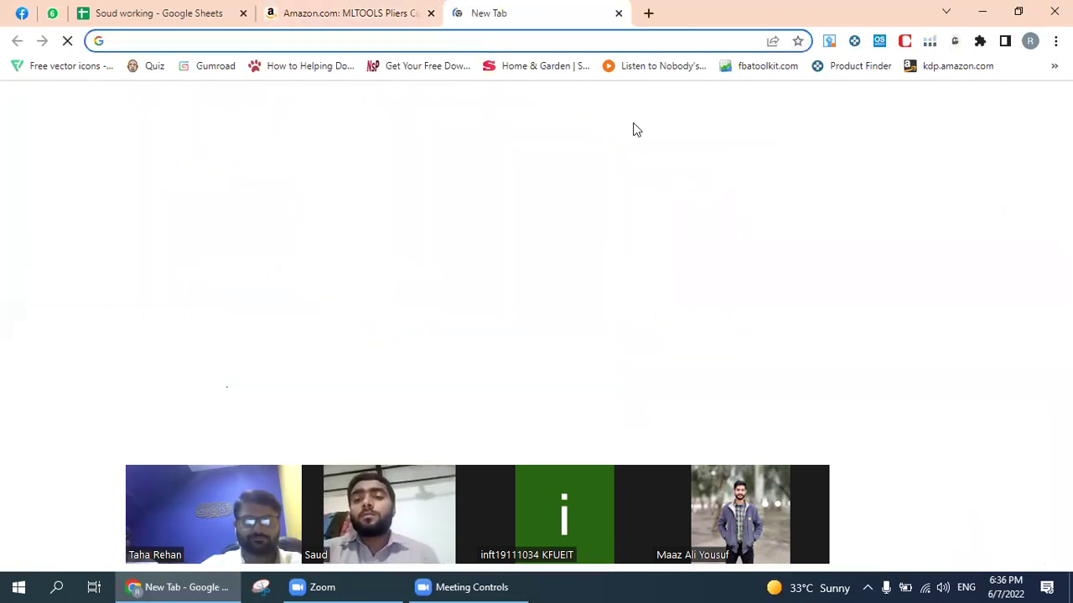
pyautogui.write('reve')
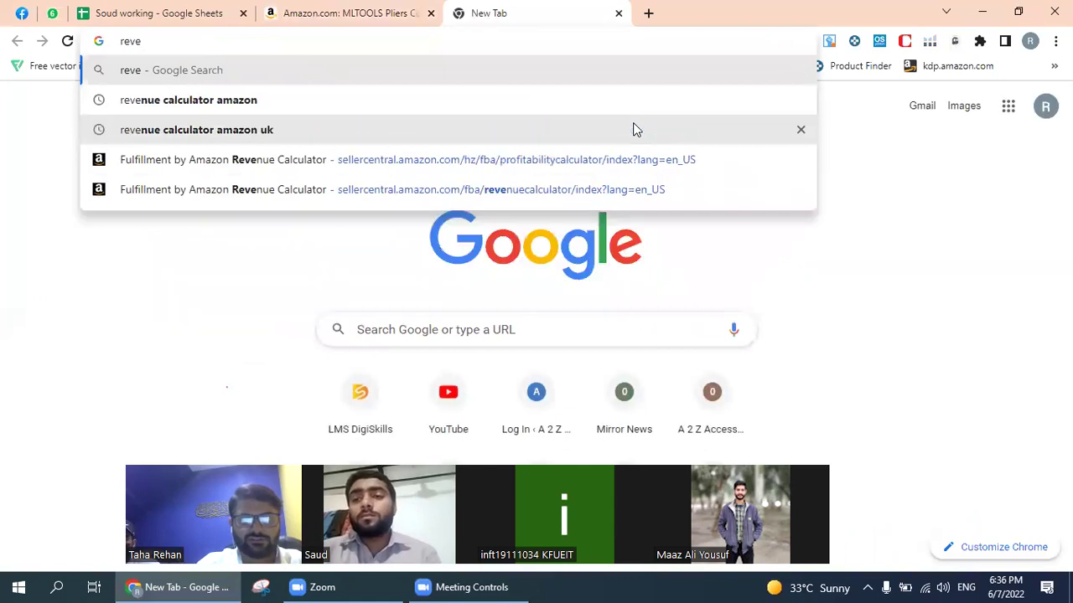
# Step: In the Soud working spreadsheet, add the headers "Daily sales" and "Monthly sales" after "Amazon in stock" in row 1
pyautogui.click(182, 12)
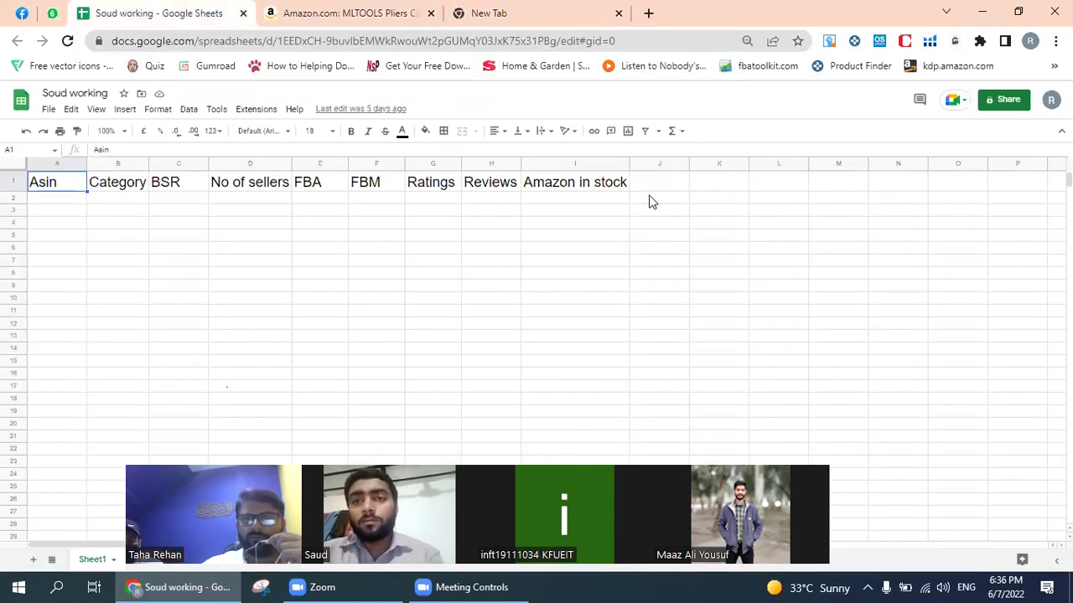
pyautogui.click(662, 183)
pyautogui.write('Daily sales')
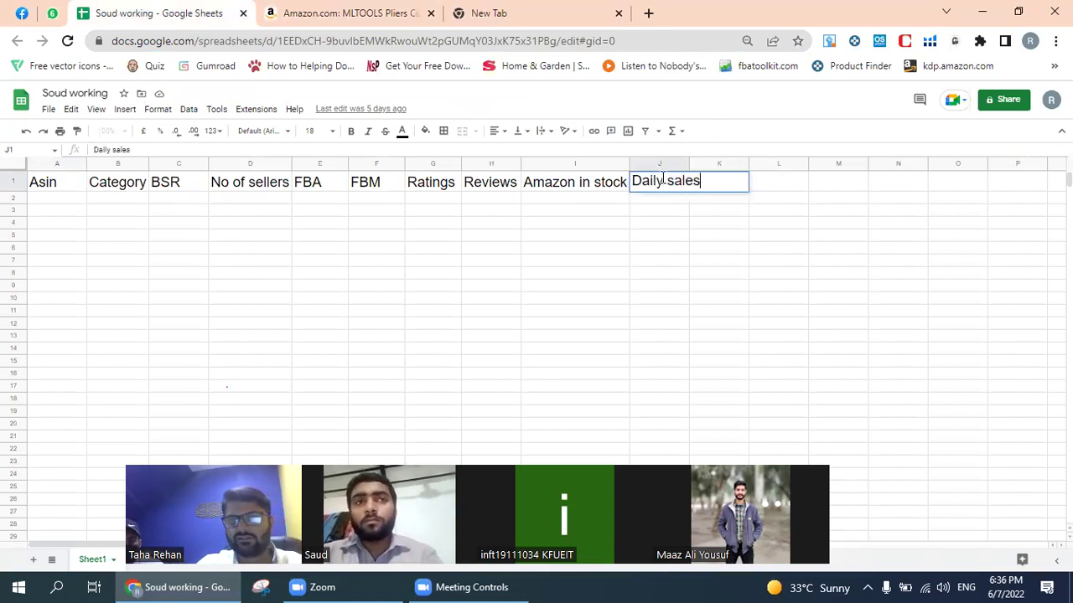
pyautogui.press('Tab')
pyautogui.write('Monthly sales')
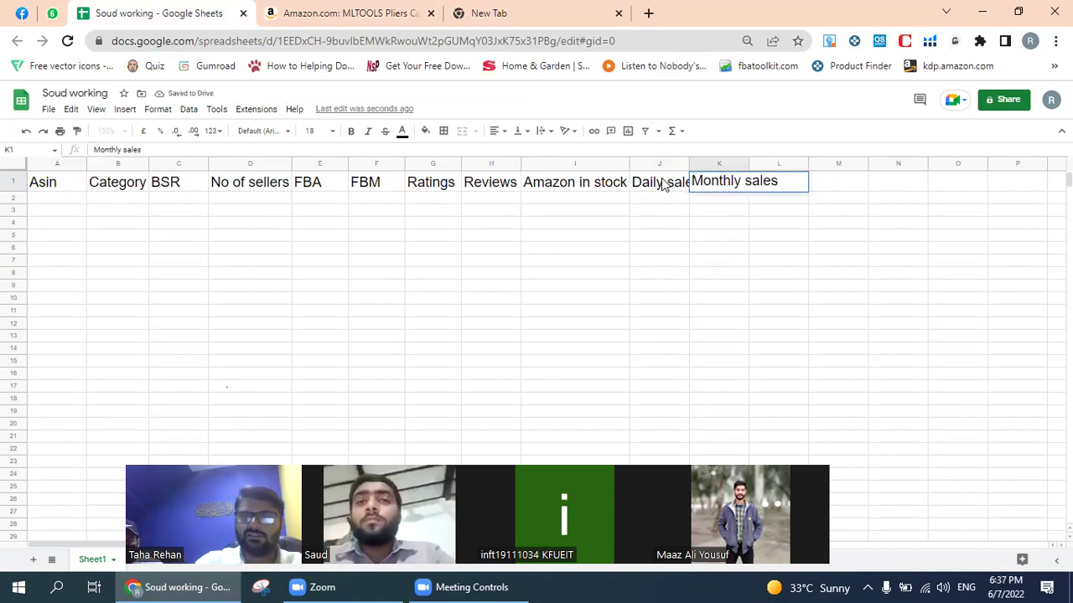
# Step: Widen the Daily sales and Monthly sales columns to fit their header text
pyautogui.moveTo(687, 162); pyautogui.dragTo(701, 162)
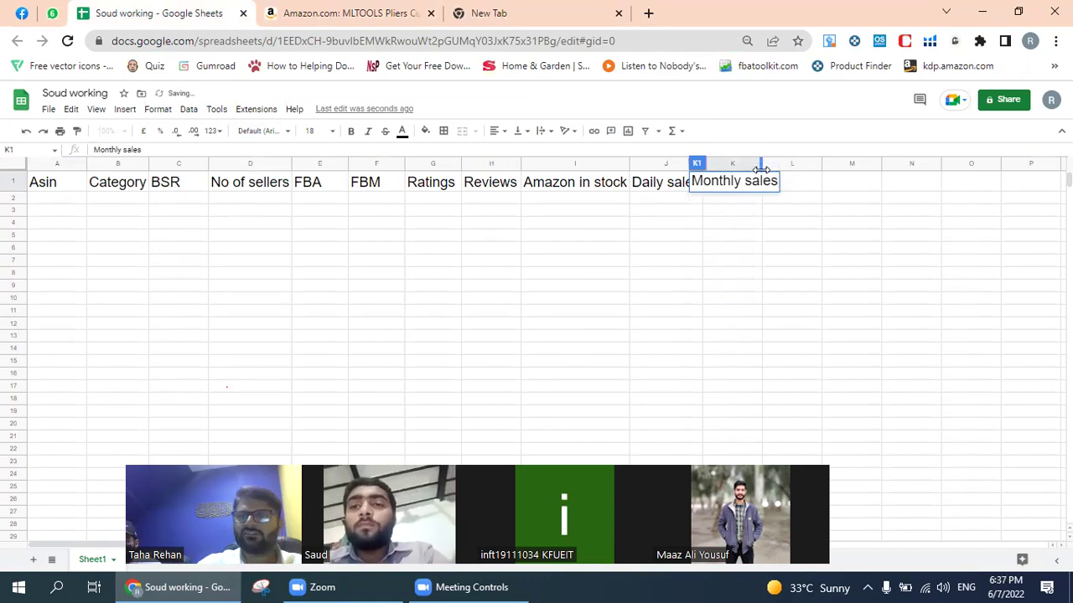
pyautogui.click(761, 160)
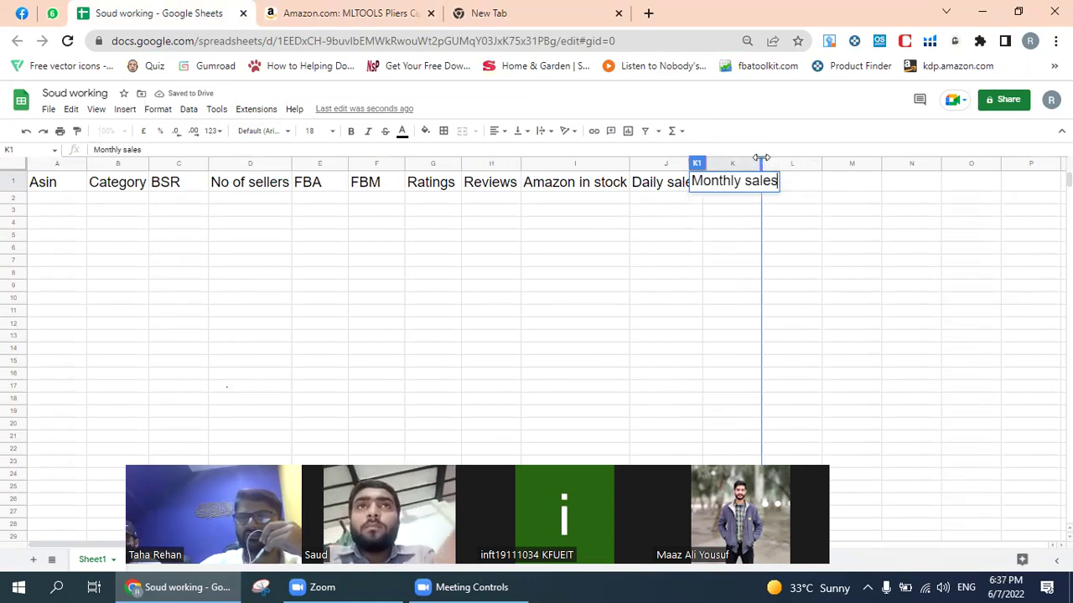
pyautogui.click(800, 261)
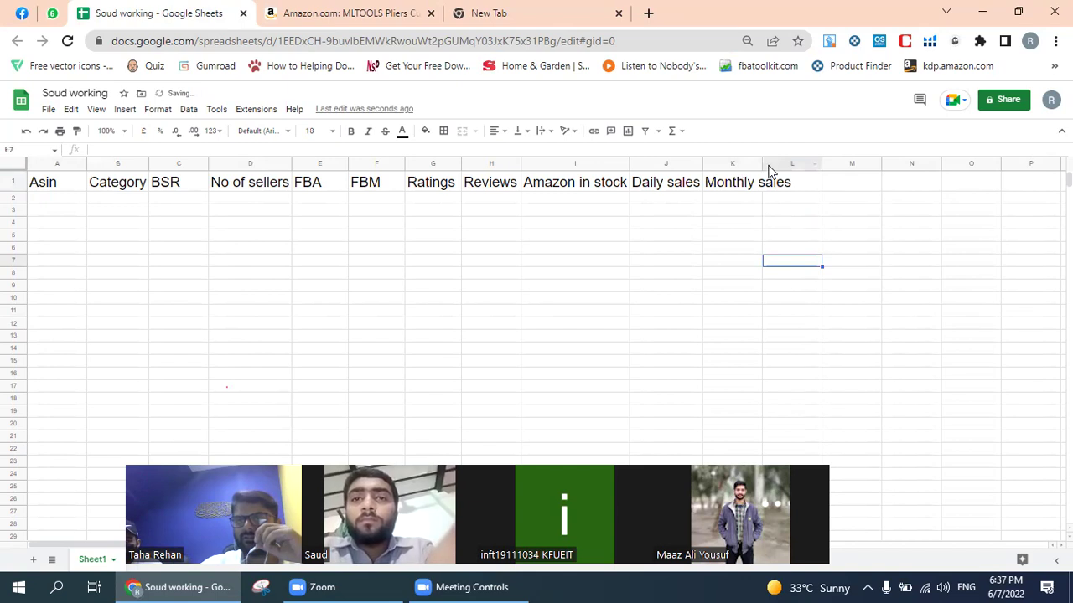
pyautogui.doubleClick(762, 163)
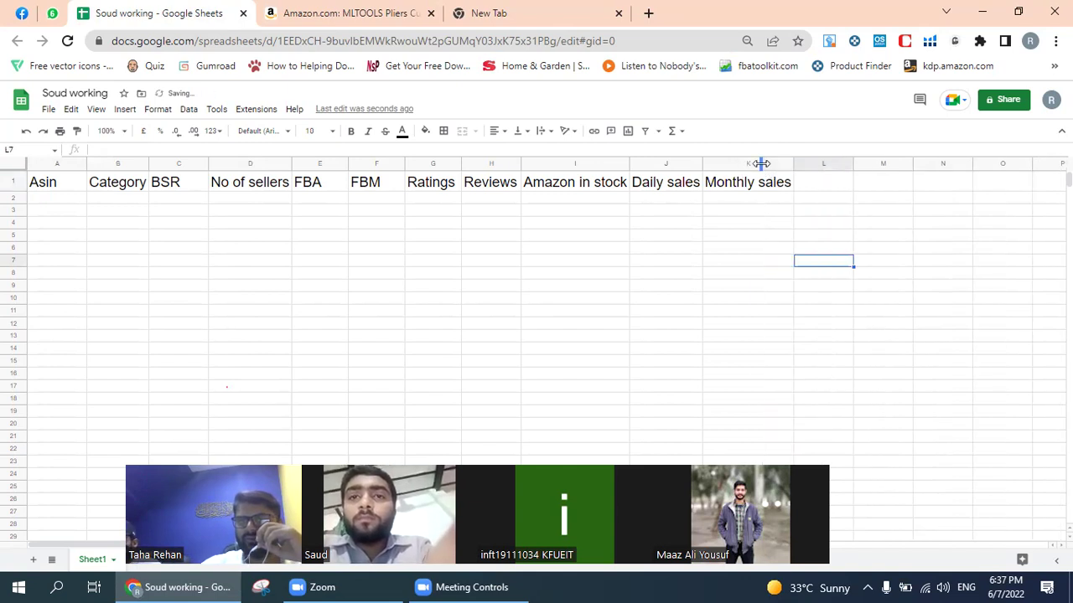
# Step: Search the web for "revenue calculator amazon" in the empty browser tab
pyautogui.click(493, 20)
pyautogui.write('reve')
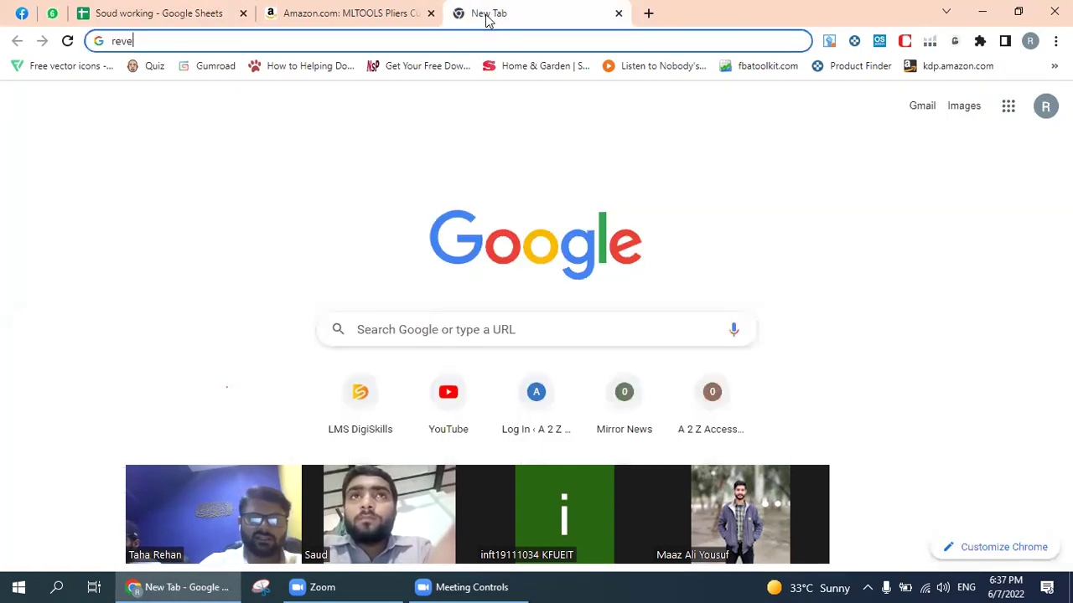
pyautogui.write('v')
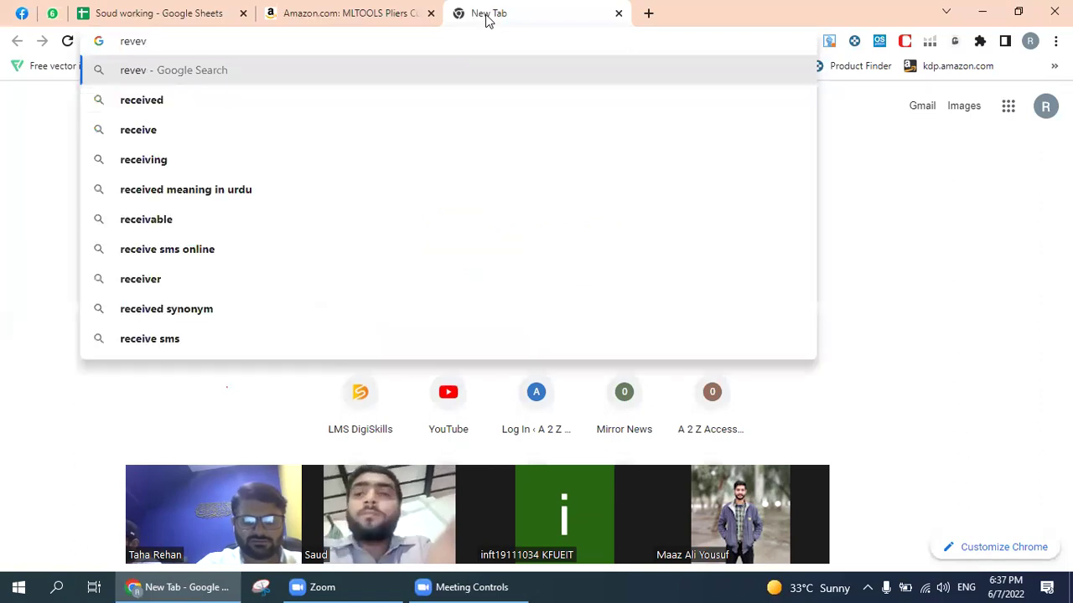
pyautogui.press('BackSpace')
pyautogui.press('BackSpace')
pyautogui.write('enu')
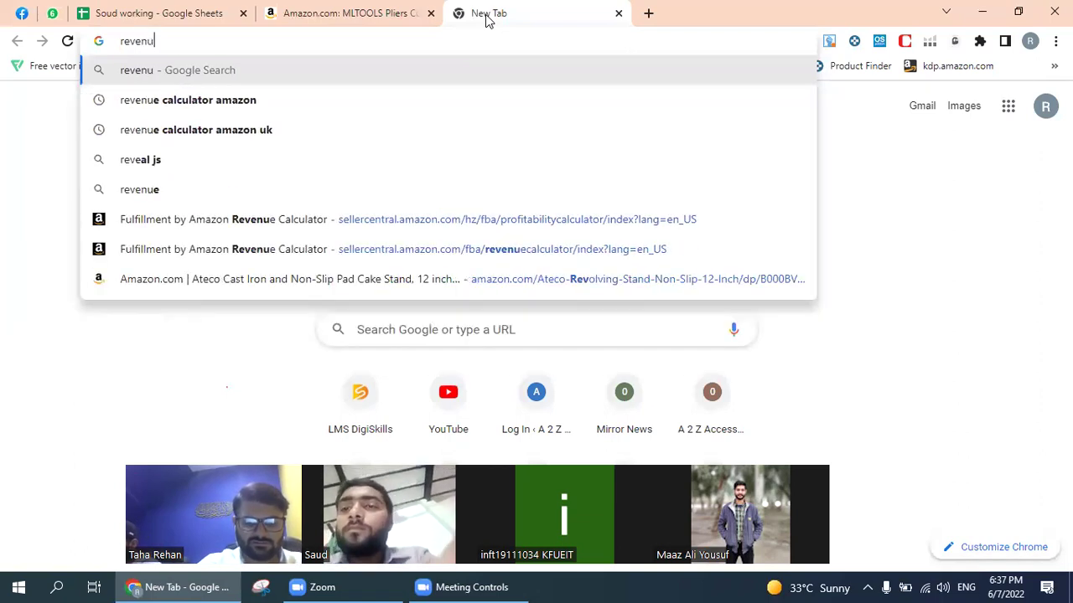
pyautogui.write('e cal')
pyautogui.press('Down')
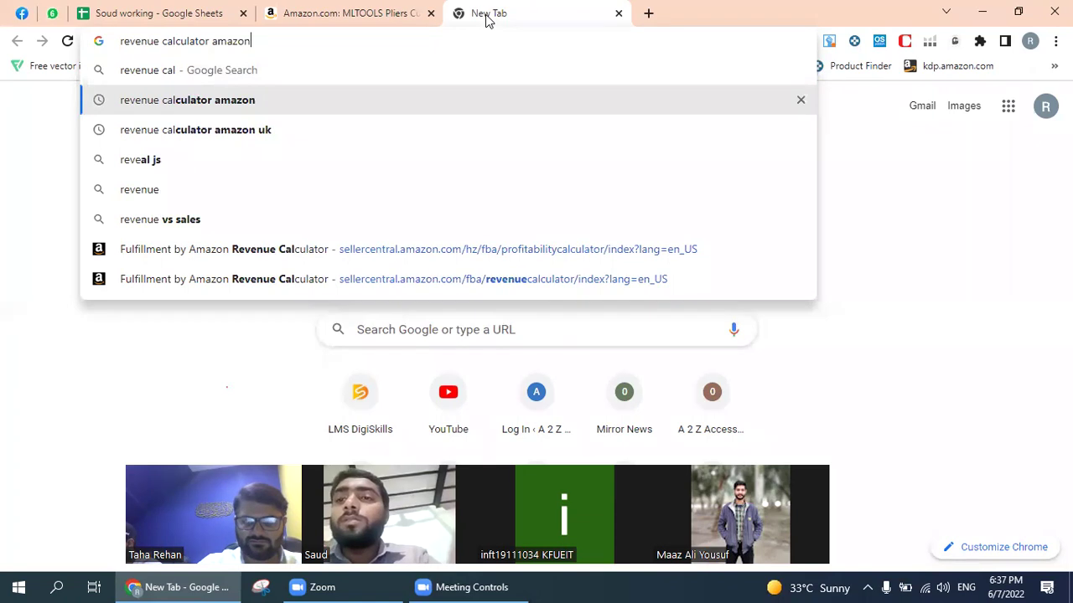
pyautogui.press('Return')
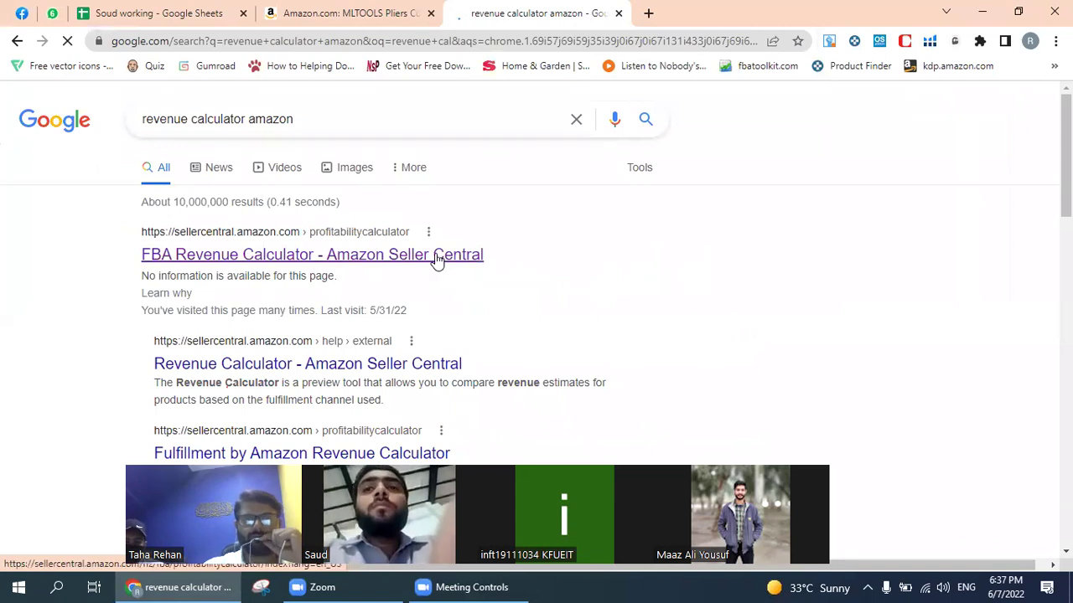
# Step: Open the FBA Revenue Calculator from Amazon Seller Central and continue as a guest
pyautogui.click(474, 255)
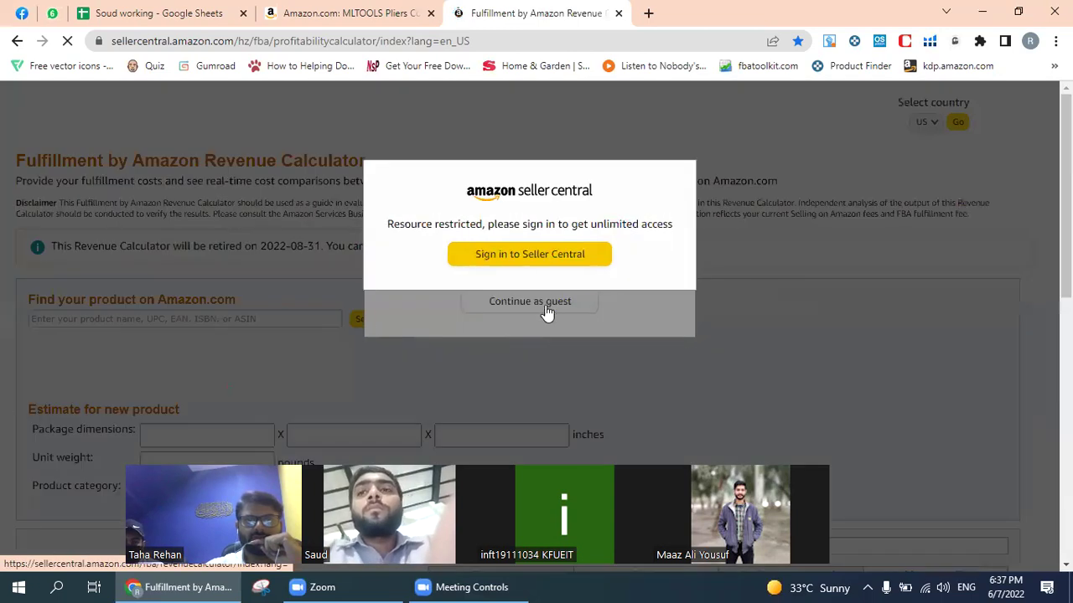
pyautogui.click(540, 309)
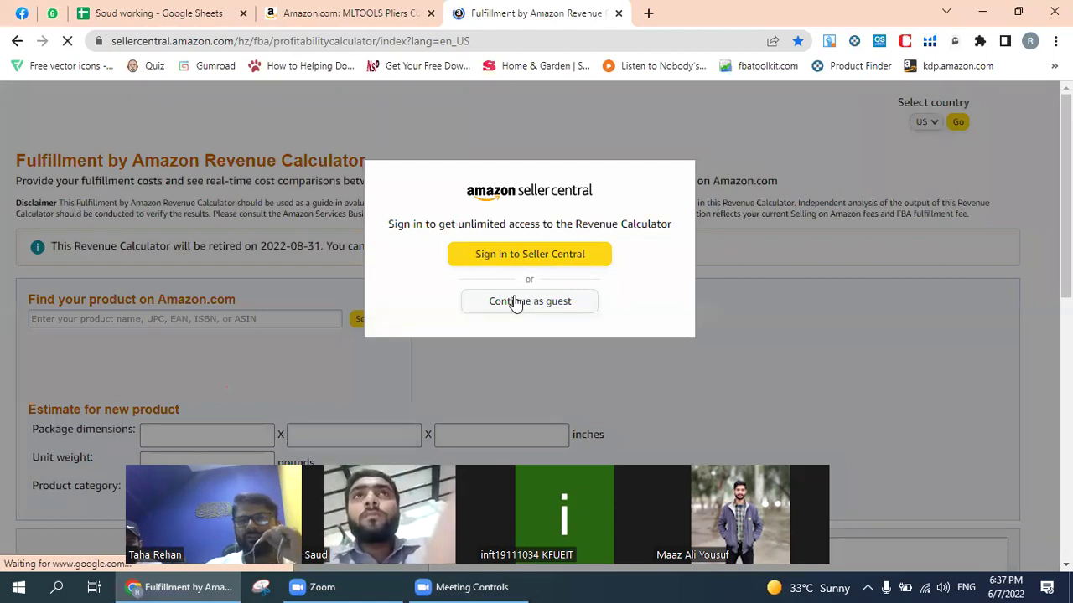
pyautogui.click(511, 303)
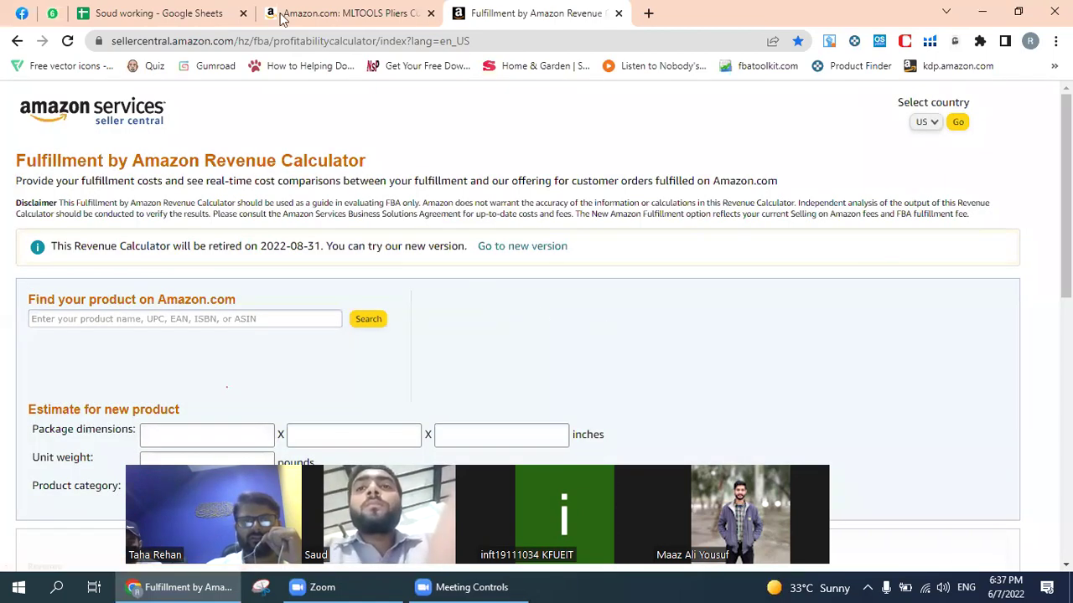
# Step: Copy the ASIN B016TU4P00 from the web address of the MLTOOLS pliers organizer listing
pyautogui.click(313, 16)
pyautogui.scroll(2, 310, 231)
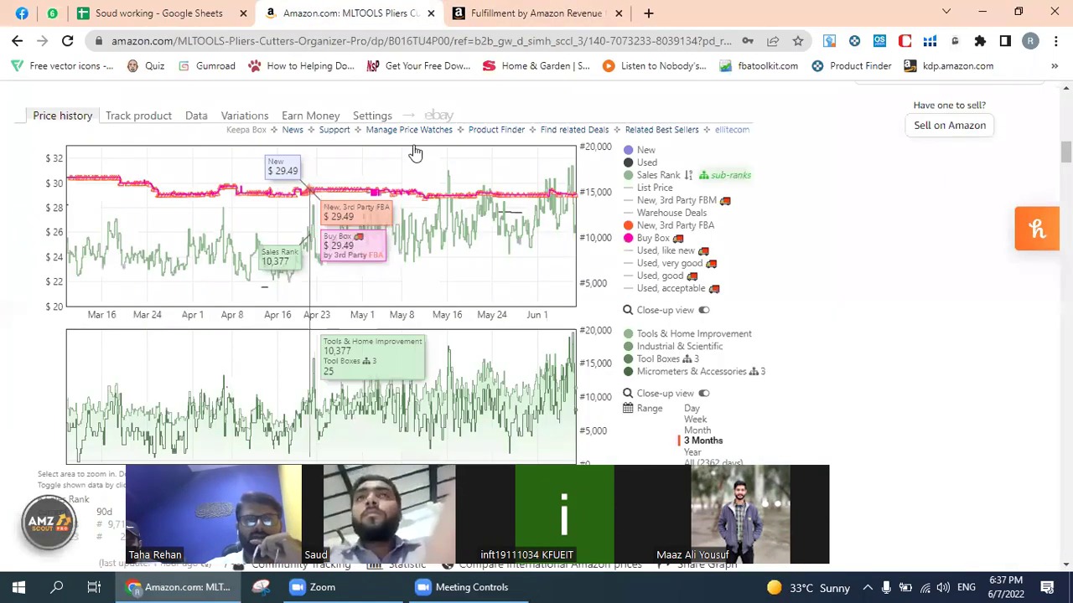
pyautogui.click(418, 42)
pyautogui.doubleClick(456, 42)
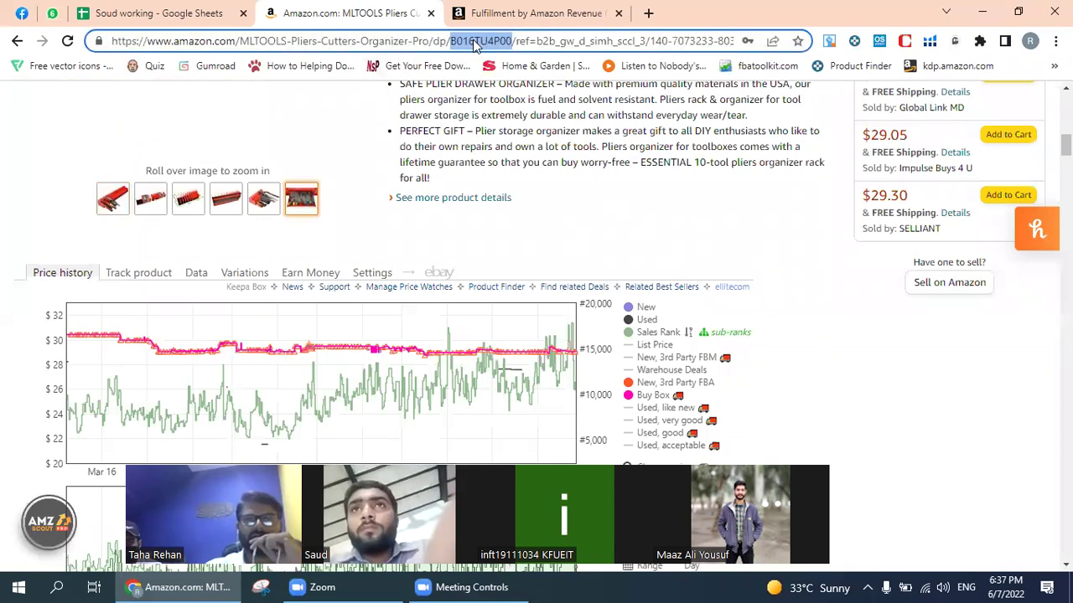
pyautogui.rightClick(469, 40)
pyautogui.click(535, 153)
# Step: Look up the copied ASIN in the Revenue Calculator's product search
pyautogui.hotkey('ctrl', 'Tab')
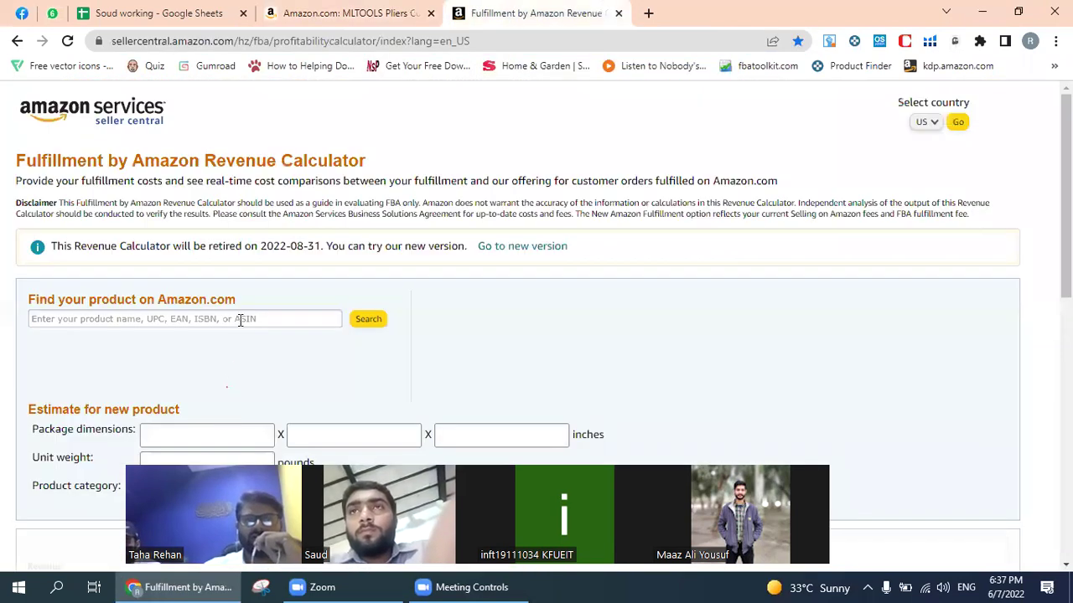
pyautogui.click(272, 321)
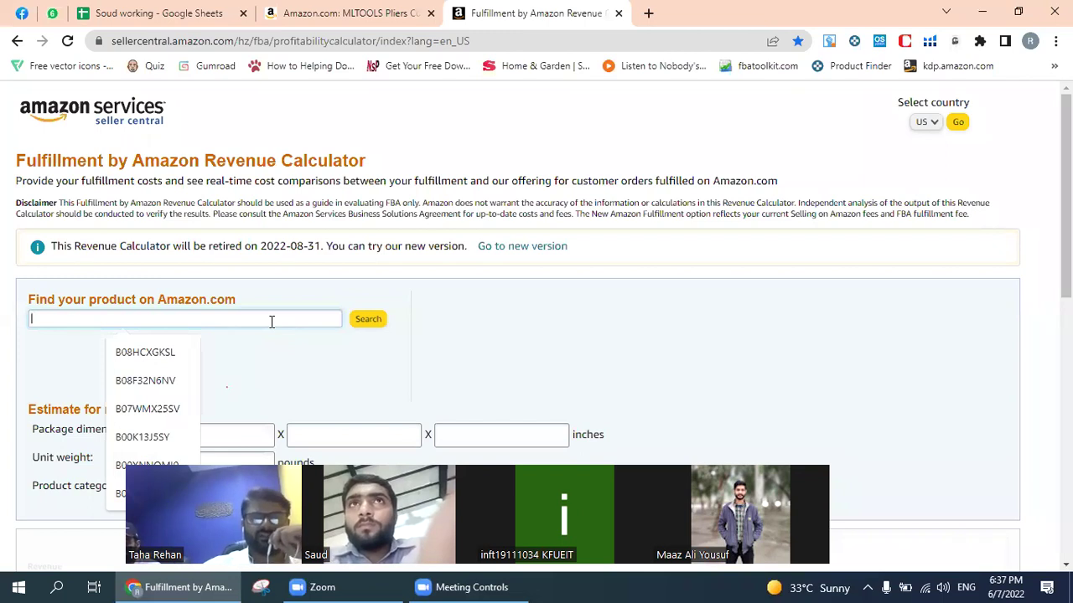
pyautogui.hotkey('ctrl', 'v')
pyautogui.click(362, 325)
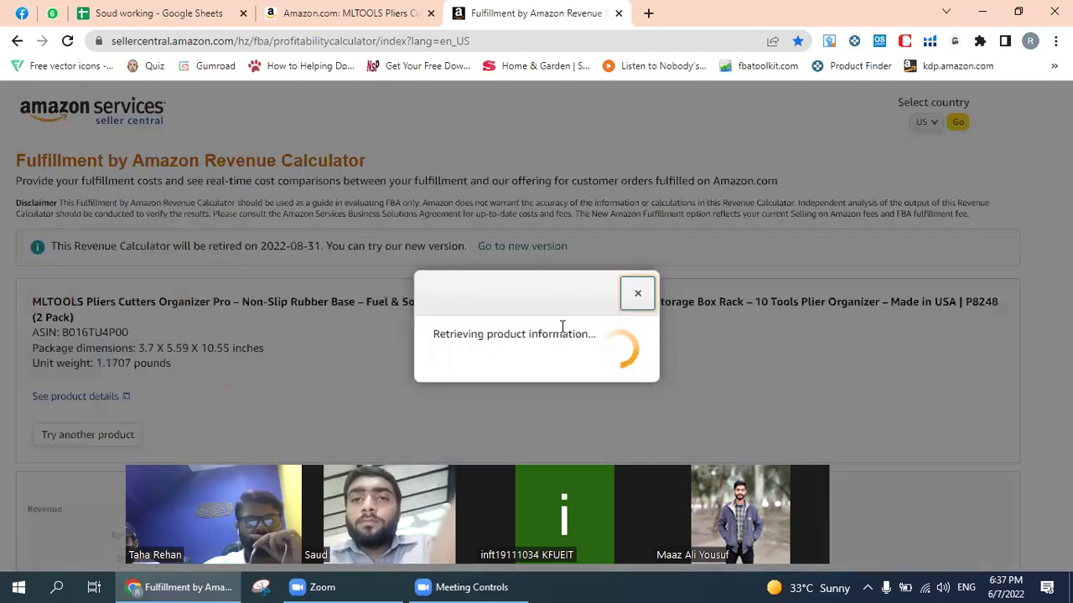
pyautogui.scroll(-2, 275, 328)
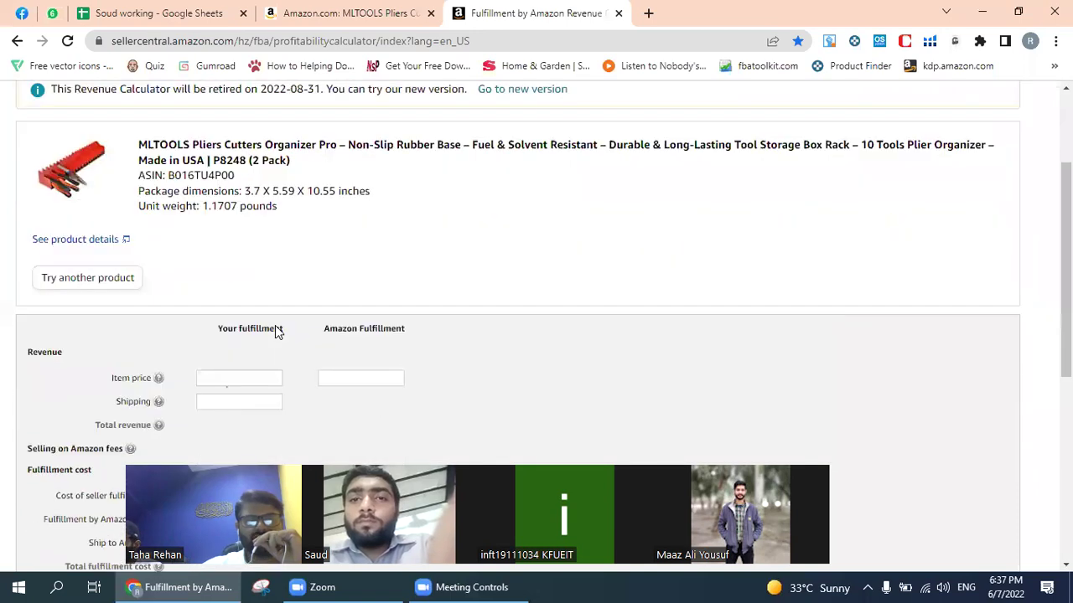
# Step: Compare the product found in the calculator with the Amazon listing and check the listing's price
pyautogui.click(326, 13)
pyautogui.scroll(2, 324, 217)
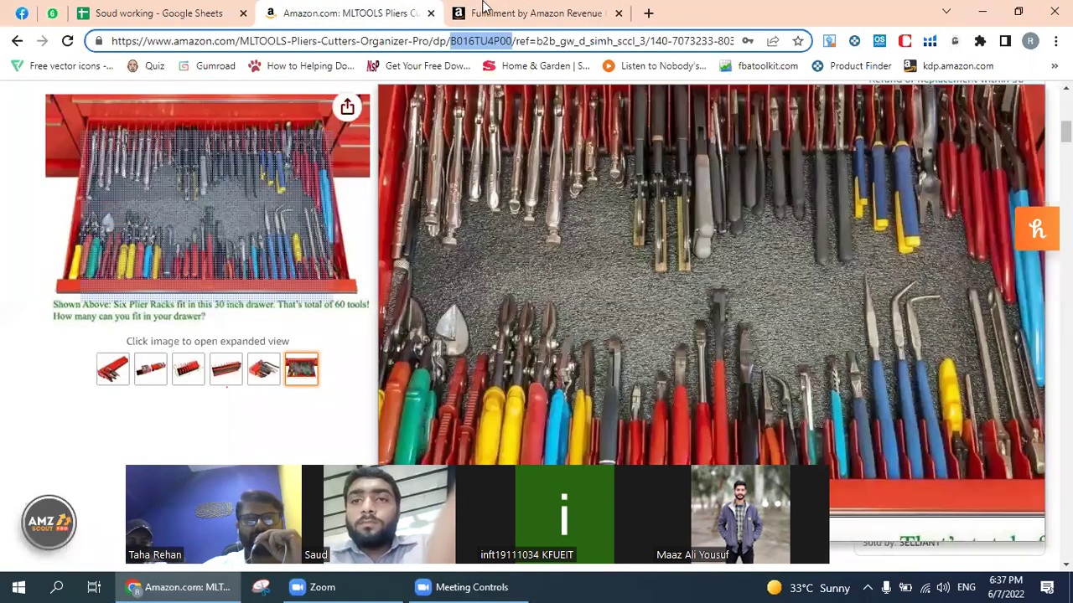
pyautogui.hotkey('ctrl', 'Tab')
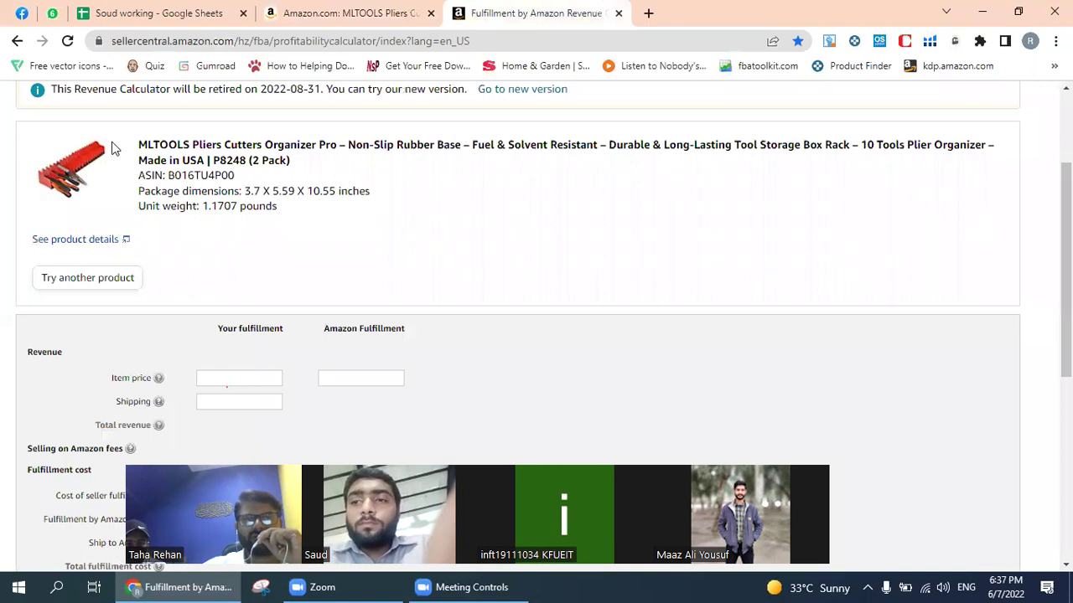
pyautogui.scroll(-2, 579, 315)
pyautogui.scroll(2, 579, 309)
pyautogui.click(383, 14)
pyautogui.scroll(5, 486, 276)
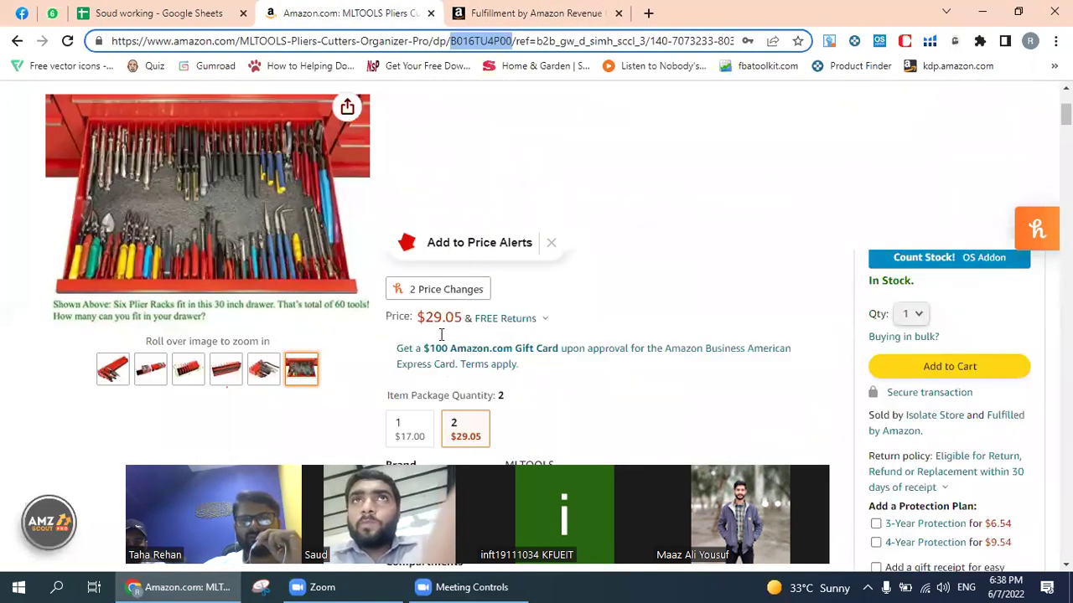
pyautogui.hotkey('ctrl', 'Tab')
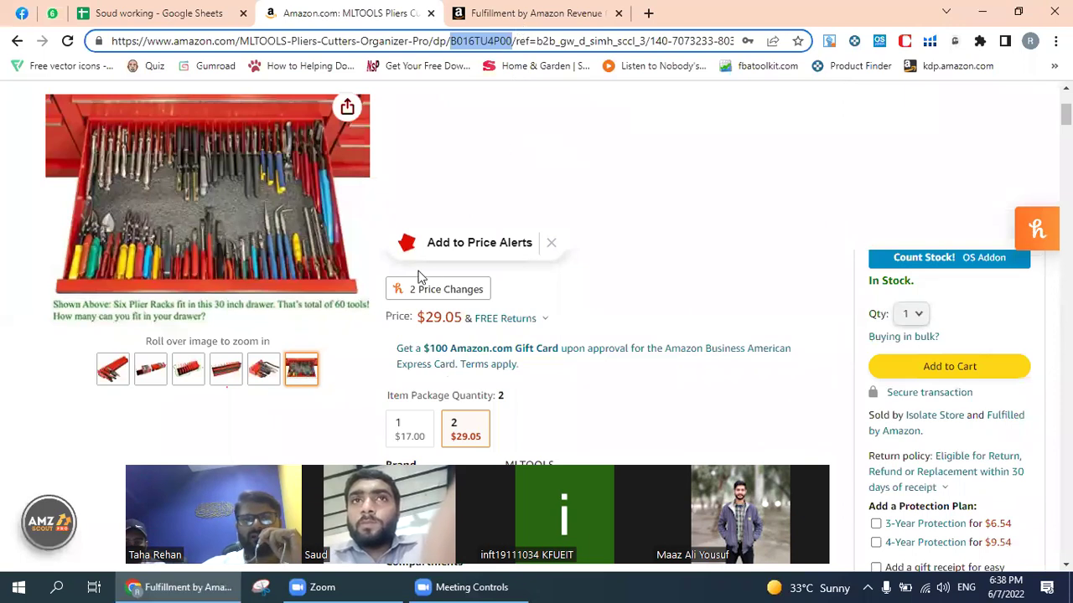
# Step: Examine the calculator's Your fulfillment and Amazon Fulfillment columns, highlighting the Your fulfillment heading
pyautogui.scroll(-1, 214, 335)
pyautogui.click(233, 325)
pyautogui.moveTo(215, 253); pyautogui.dragTo(284, 253)
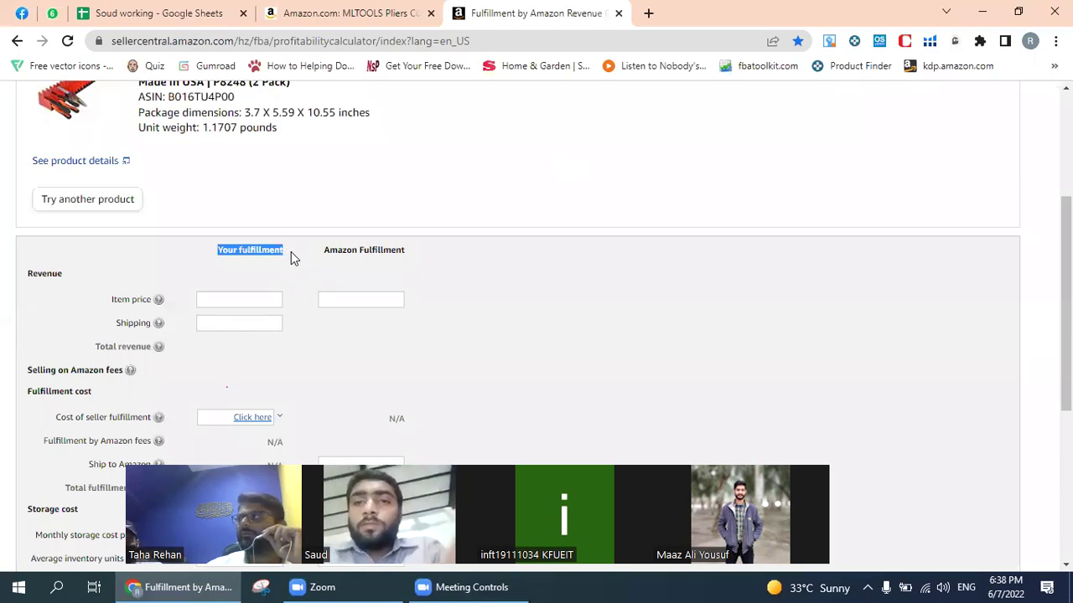
pyautogui.moveTo(416, 257)
pyautogui.mouseDown()
pyautogui.moveTo(419, 378)
pyautogui.moveTo(415, 250)
pyautogui.moveTo(425, 252)
pyautogui.mouseUp()
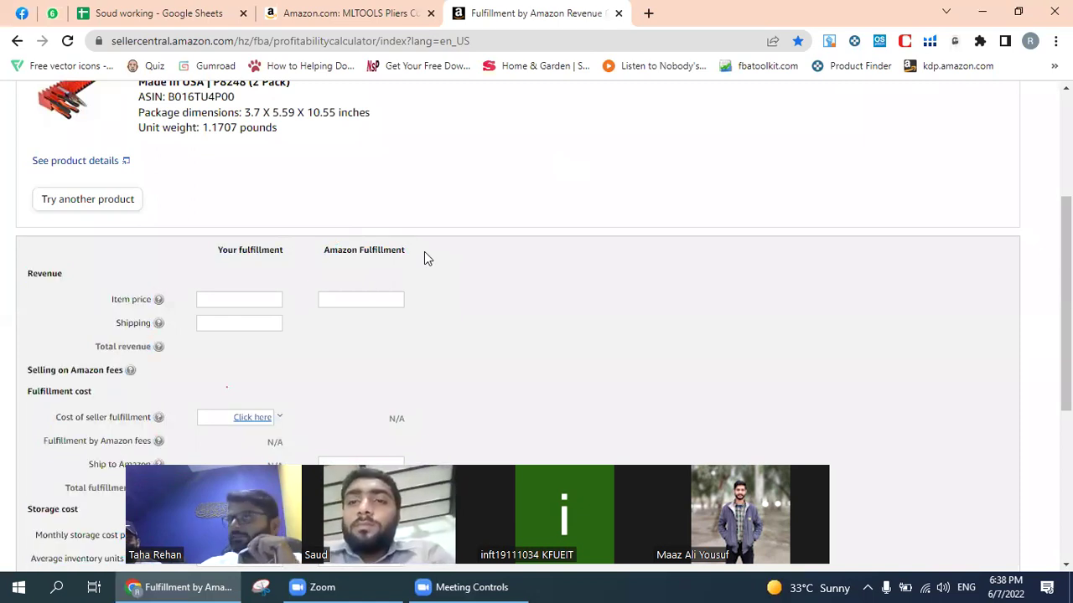
# Step: Set the item price under Amazon Fulfillment to 29.05
pyautogui.scroll(-1, 424, 252)
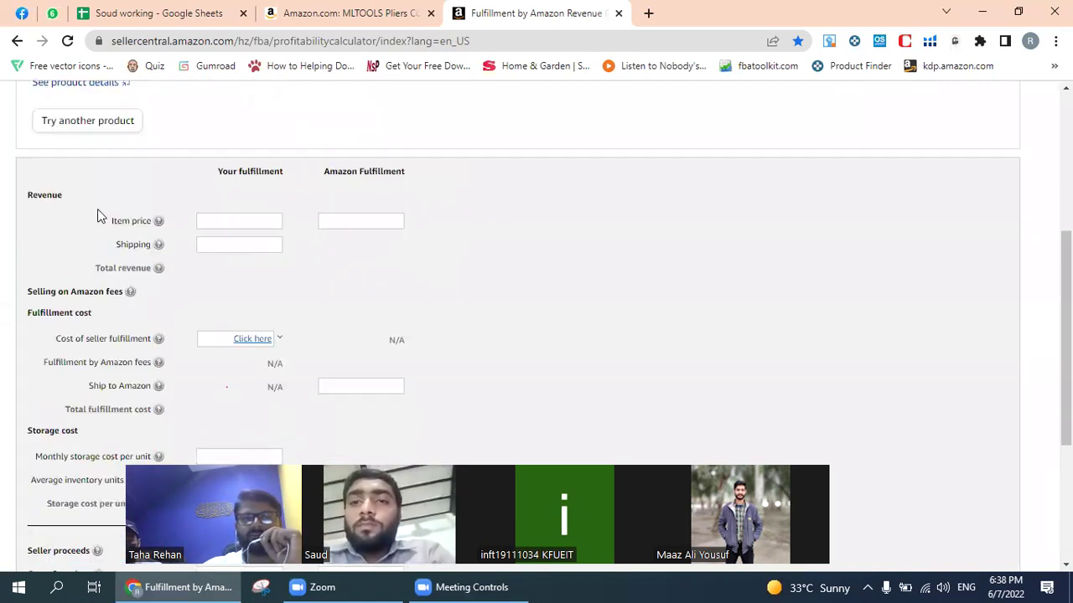
pyautogui.click(350, 218)
pyautogui.write('29.05')
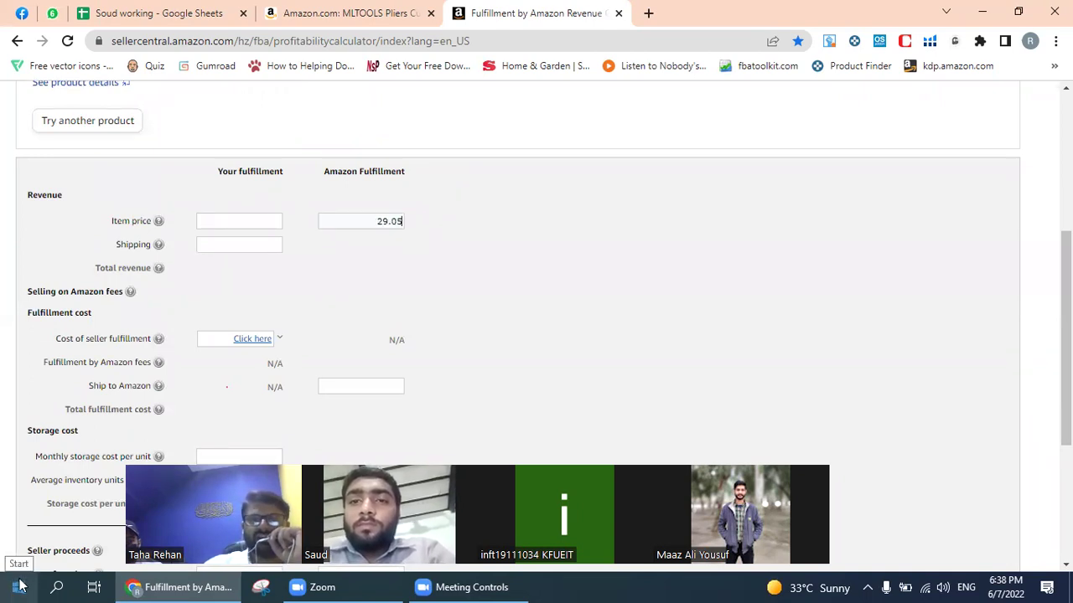
# Step: Review the calculator's cost fields and highlight the product's unit weight
pyautogui.scroll(-2, 443, 398)
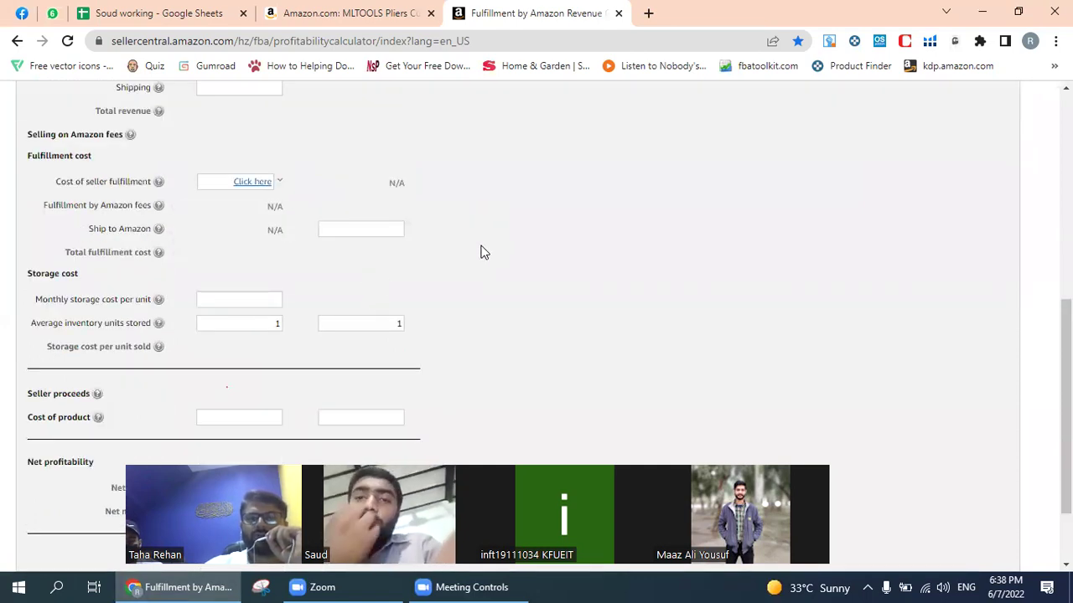
pyautogui.scroll(4, 479, 249)
pyautogui.moveTo(203, 207); pyautogui.dragTo(288, 215)
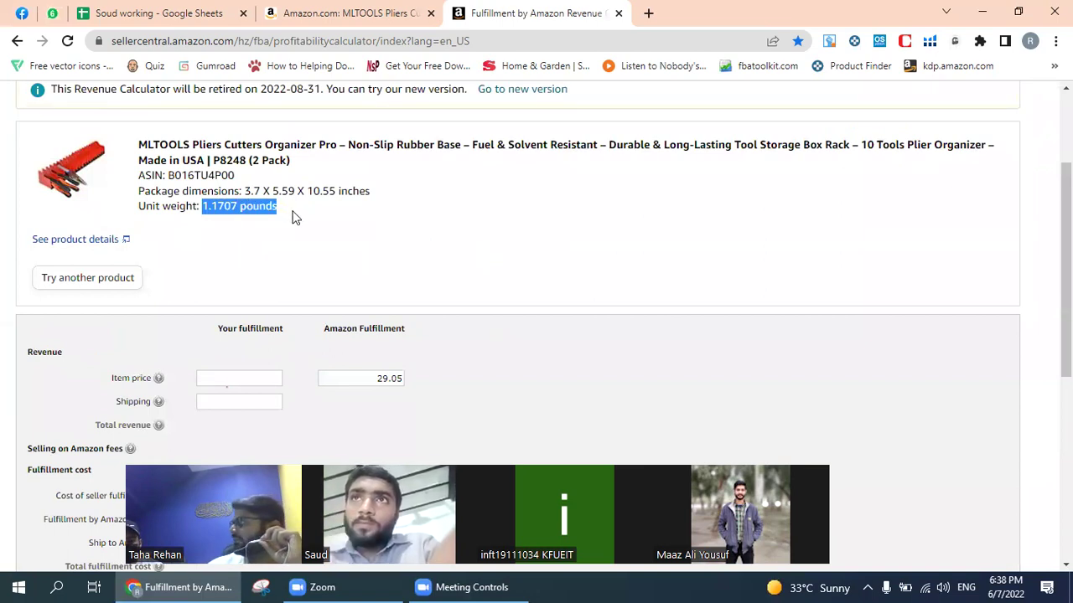
pyautogui.scroll(-4, 294, 216)
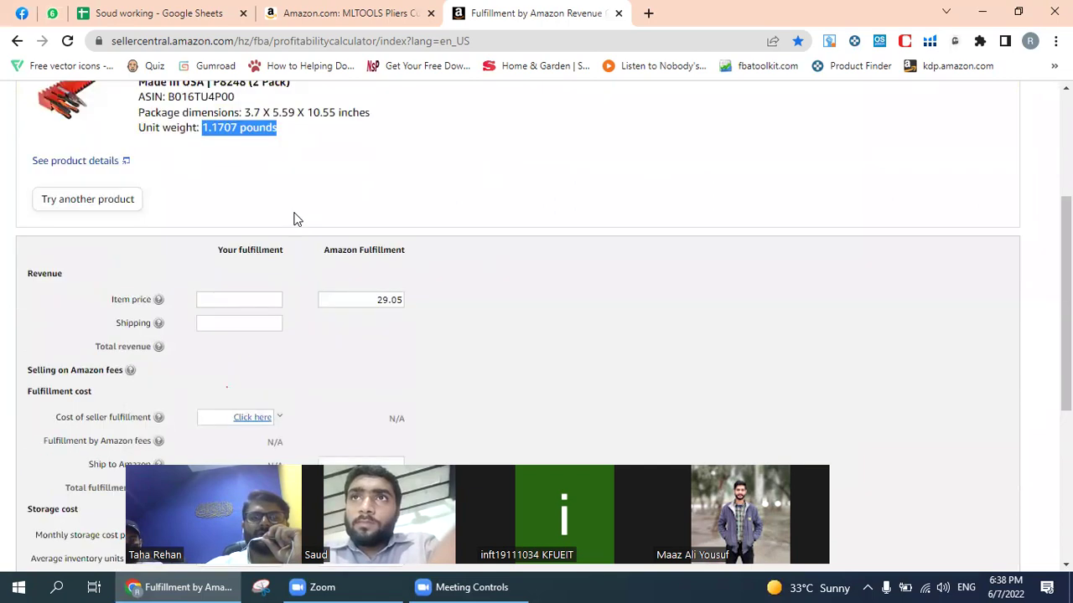
pyautogui.write('.0')
pyautogui.scroll(4, 489, 182)
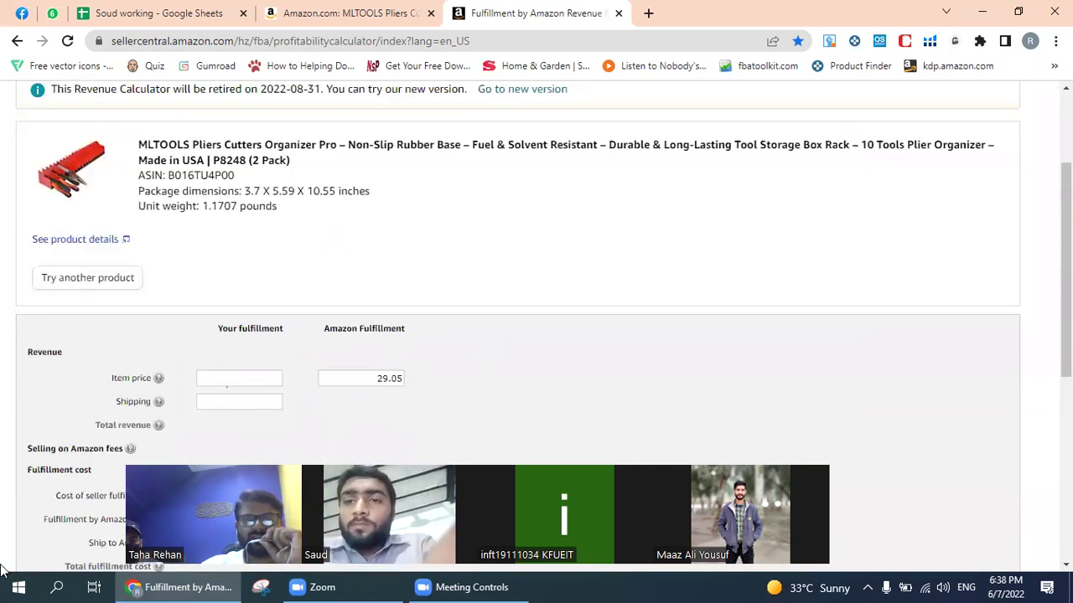
# Step: Divide 1.17 by 2 in the Calculator app and set Ship to Amazon under Amazon Fulfillment to 0.585
pyautogui.moveTo(182, 585)
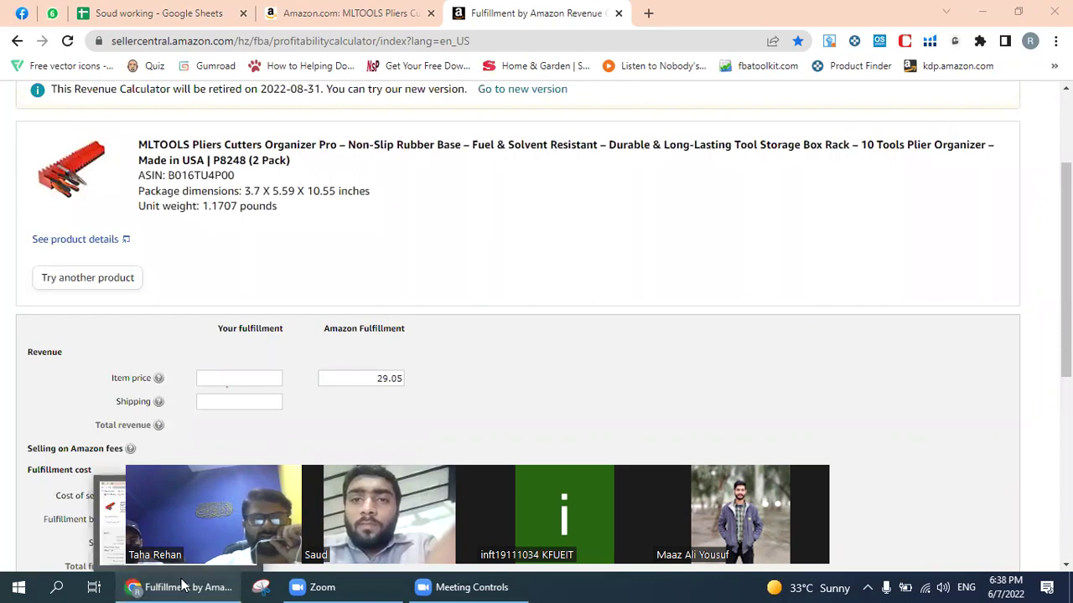
pyautogui.press('super')
pyautogui.write('ca')
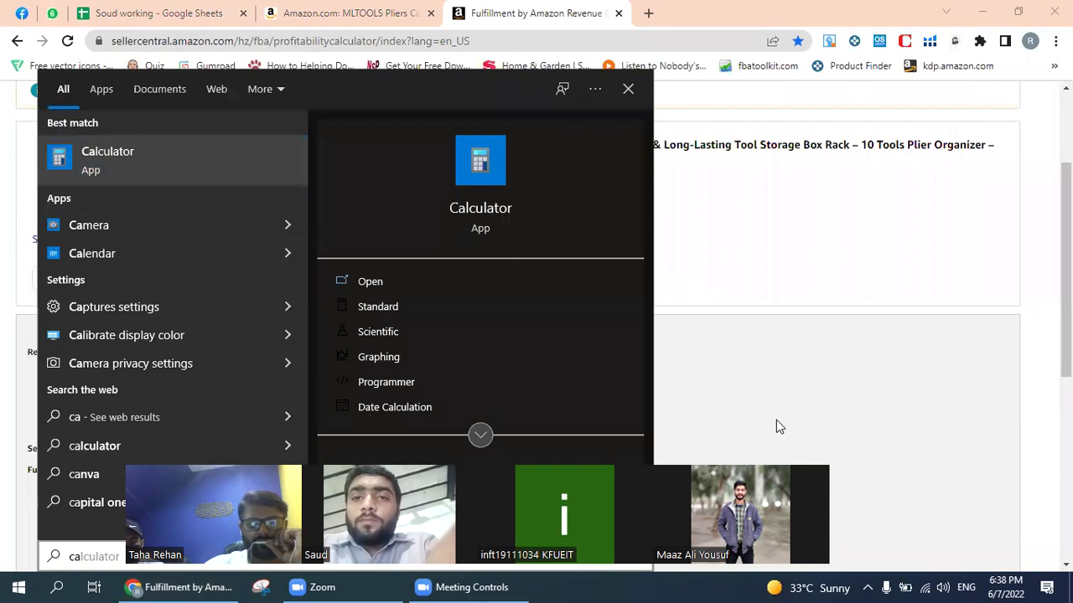
pyautogui.press('Return')
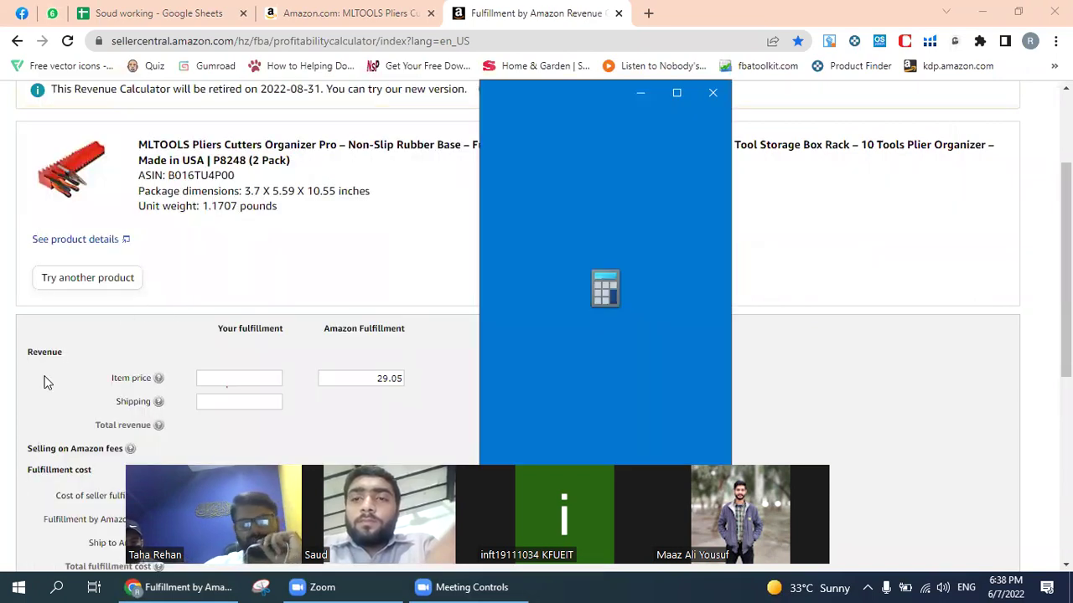
pyautogui.write('1.17/2')
pyautogui.press('Return')
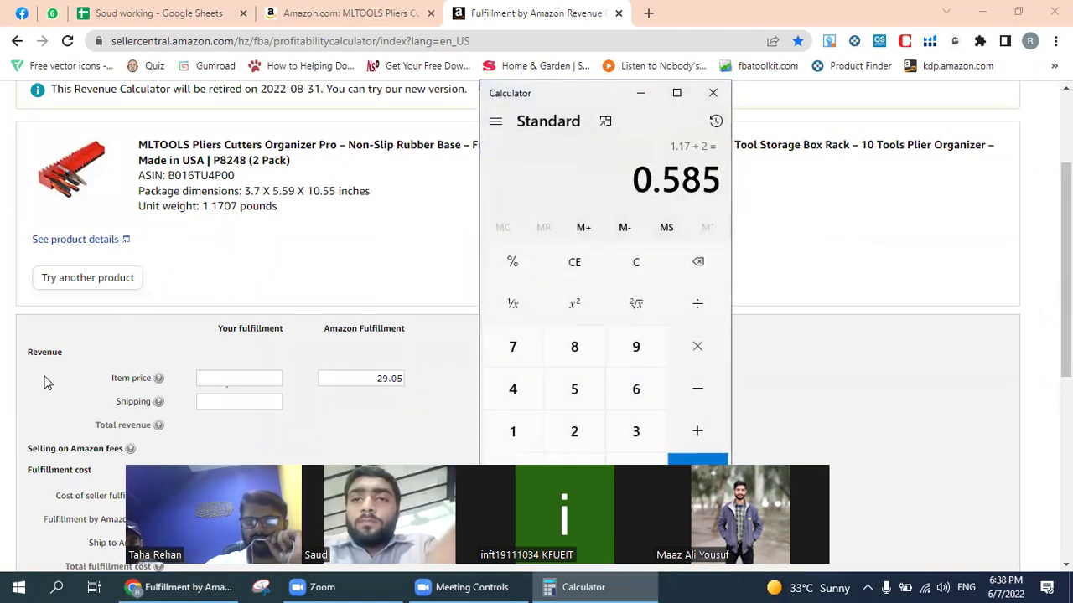
pyautogui.click(713, 93)
pyautogui.scroll(-2, 440, 369)
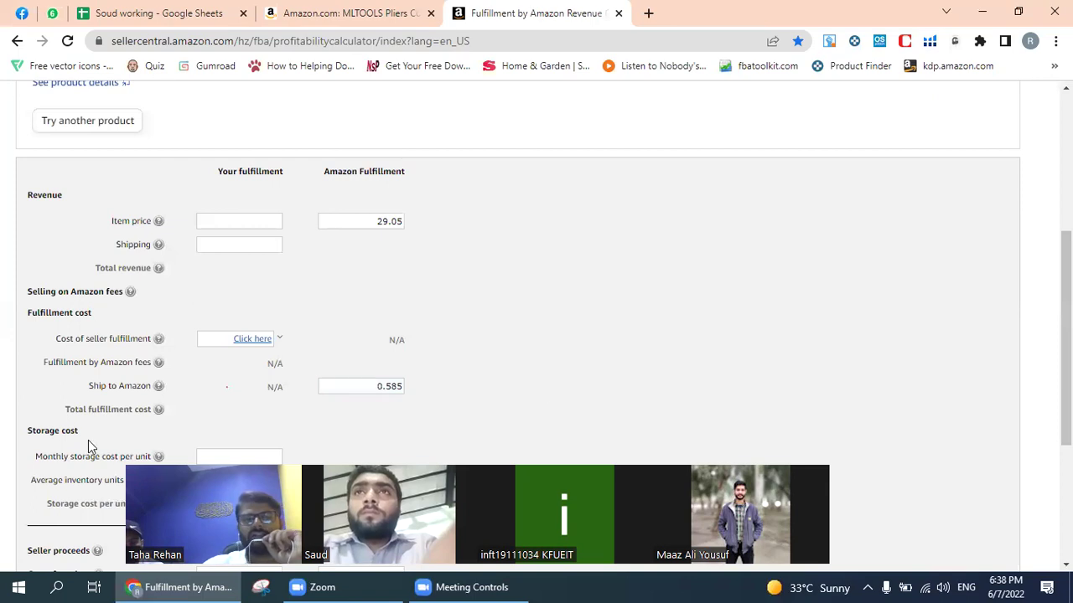
# Step: Review the revenue calculator's item price, fulfillment cost, storage cost and product cost fields against the product details
pyautogui.moveTo(102, 392)
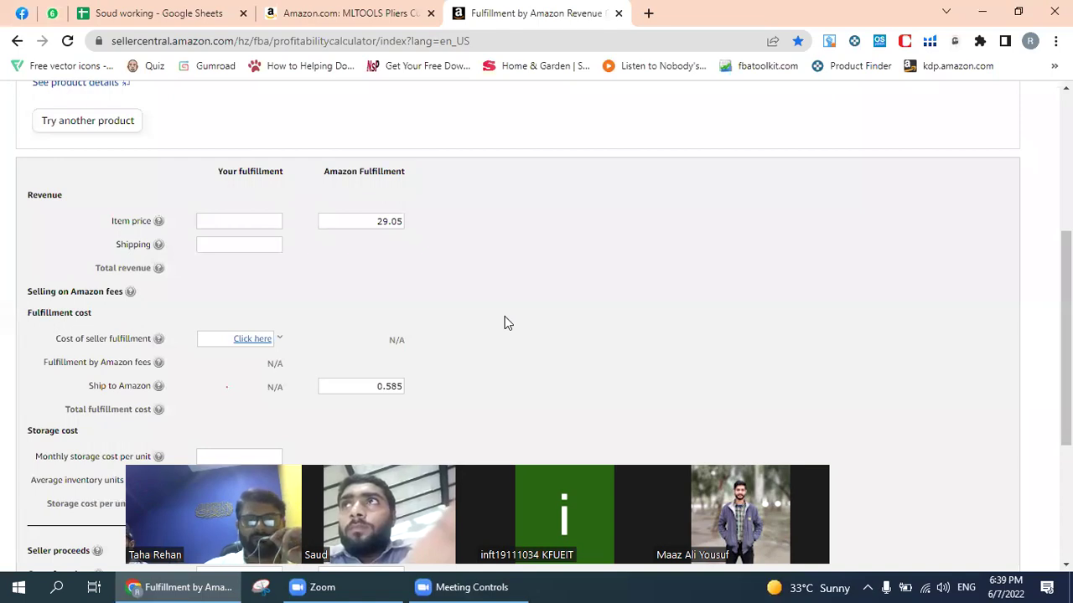
pyautogui.scroll(1, 504, 323)
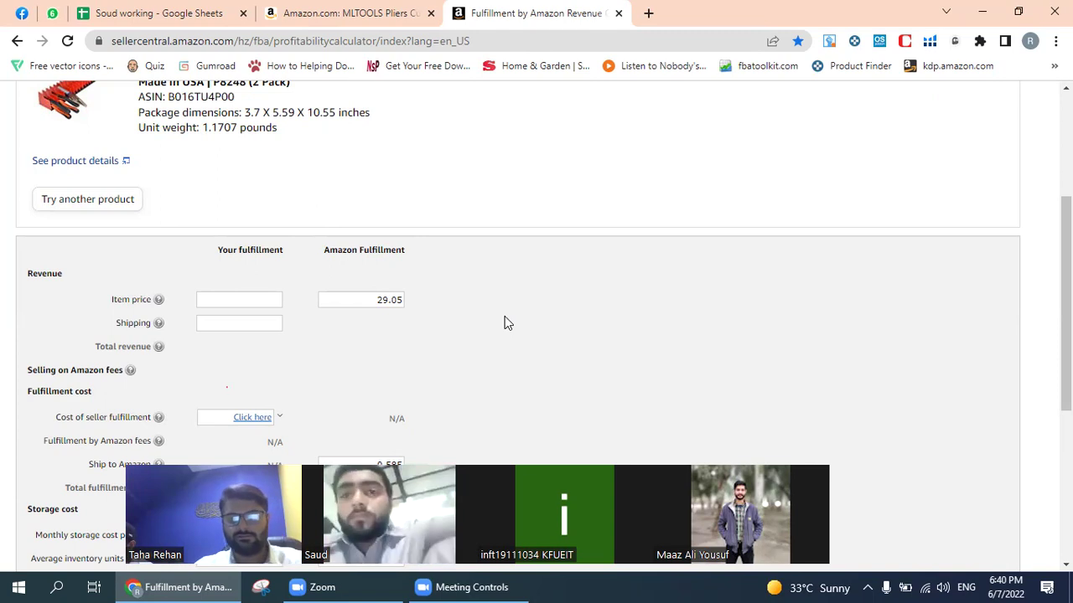
pyautogui.scroll(-3, 504, 323)
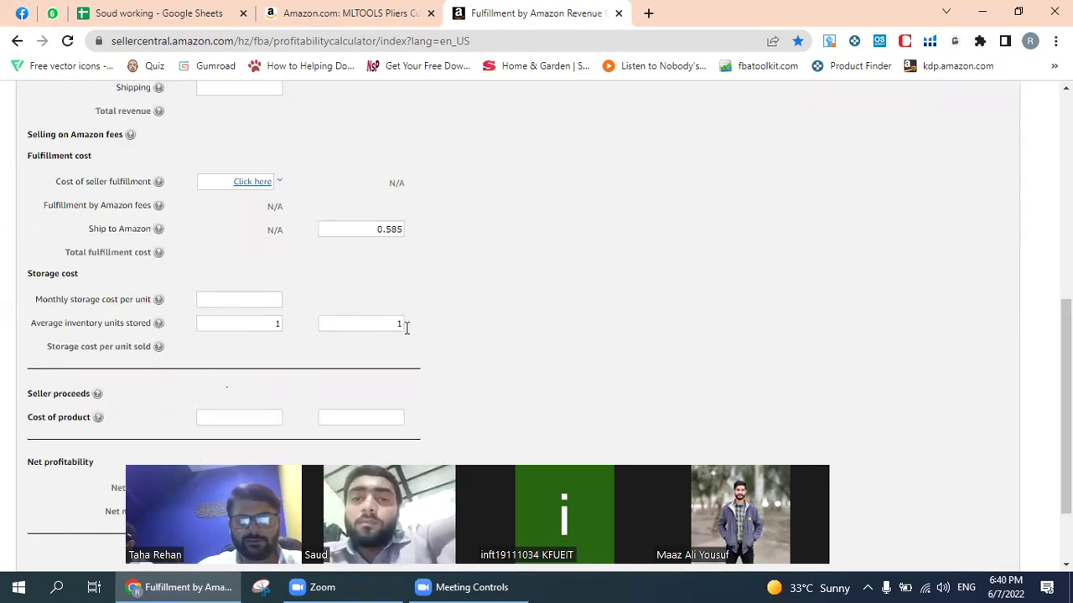
pyautogui.scroll(1, 407, 332)
pyautogui.scroll(1, 408, 335)
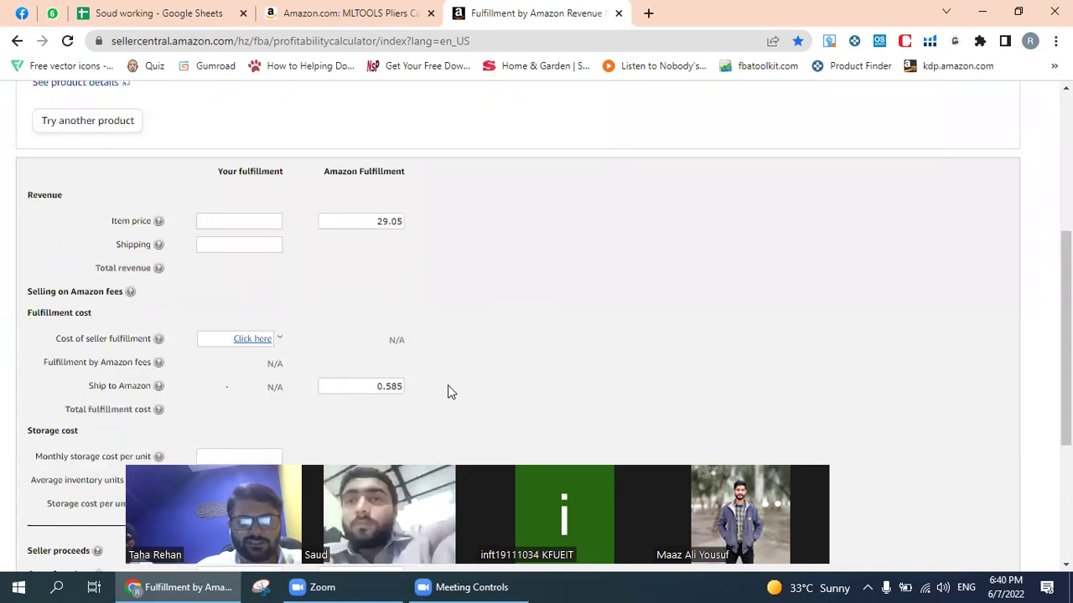
pyautogui.scroll(1, 447, 385)
pyautogui.scroll(-1, 447, 385)
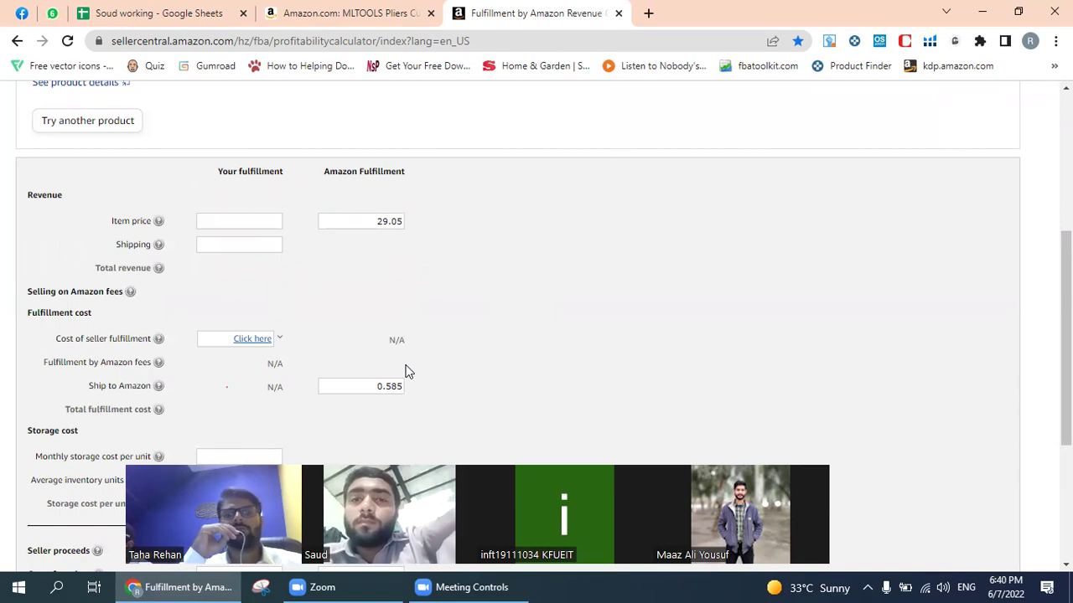
pyautogui.scroll(2, 408, 371)
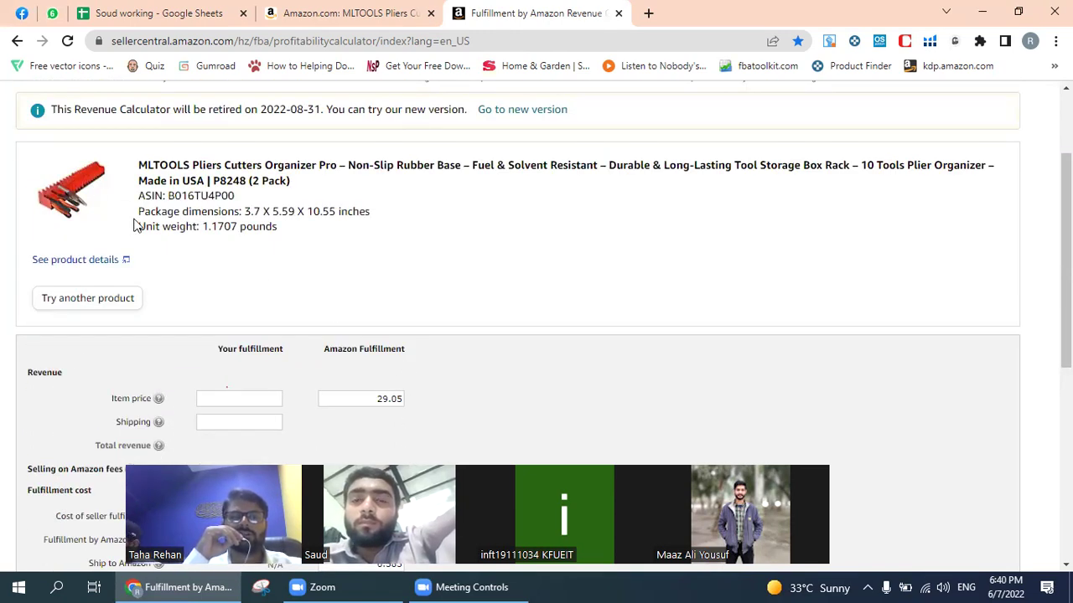
# Step: Search for ASIN B016TU4P00 again in the revenue calculator and view the first product image on its Amazon listing
pyautogui.click(87, 303)
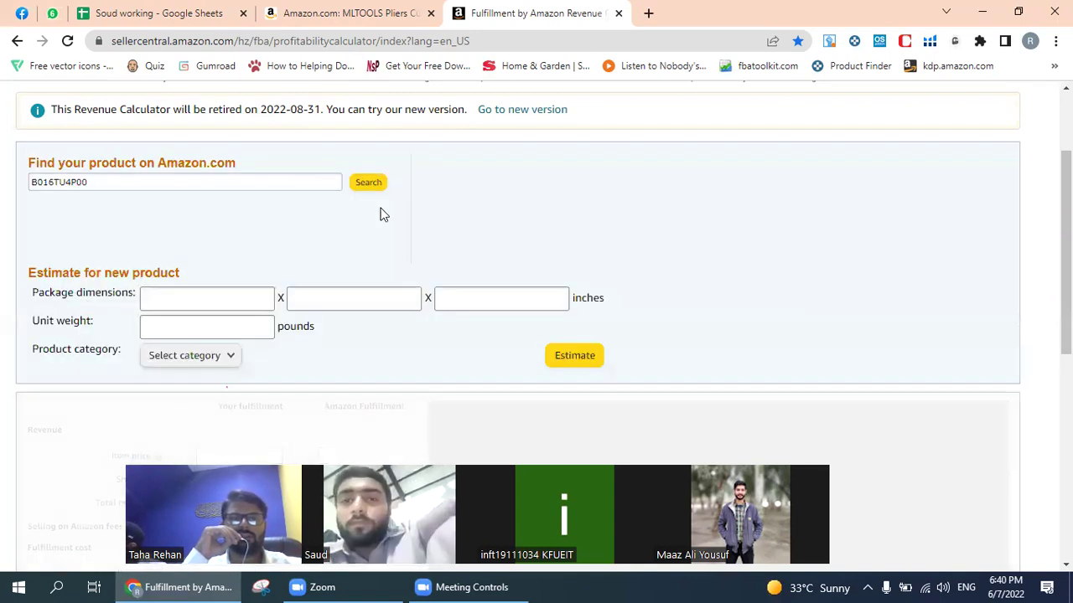
pyautogui.click(366, 180)
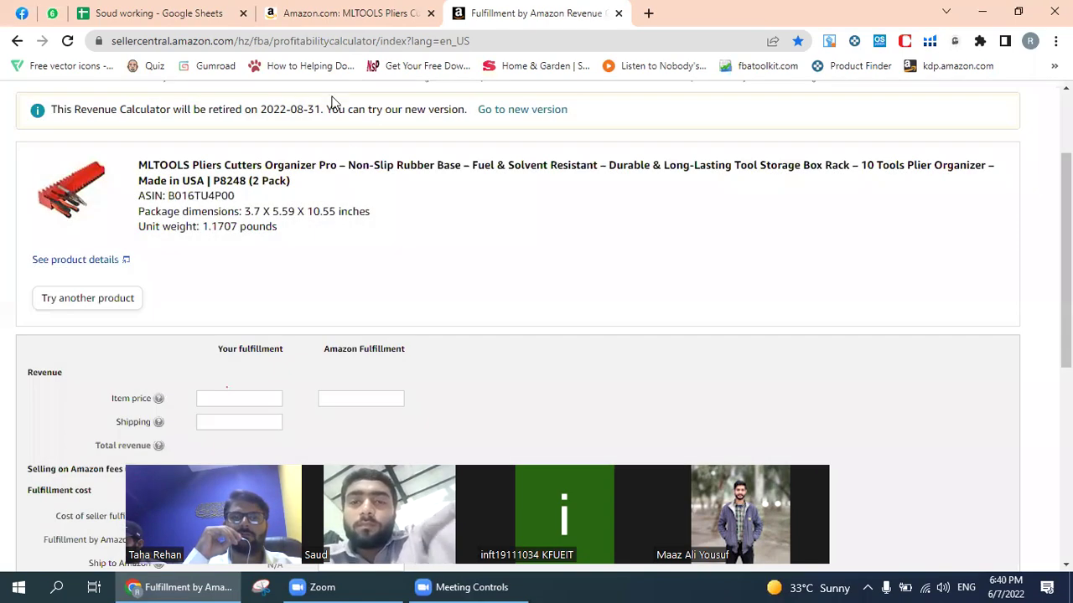
pyautogui.click(331, 21)
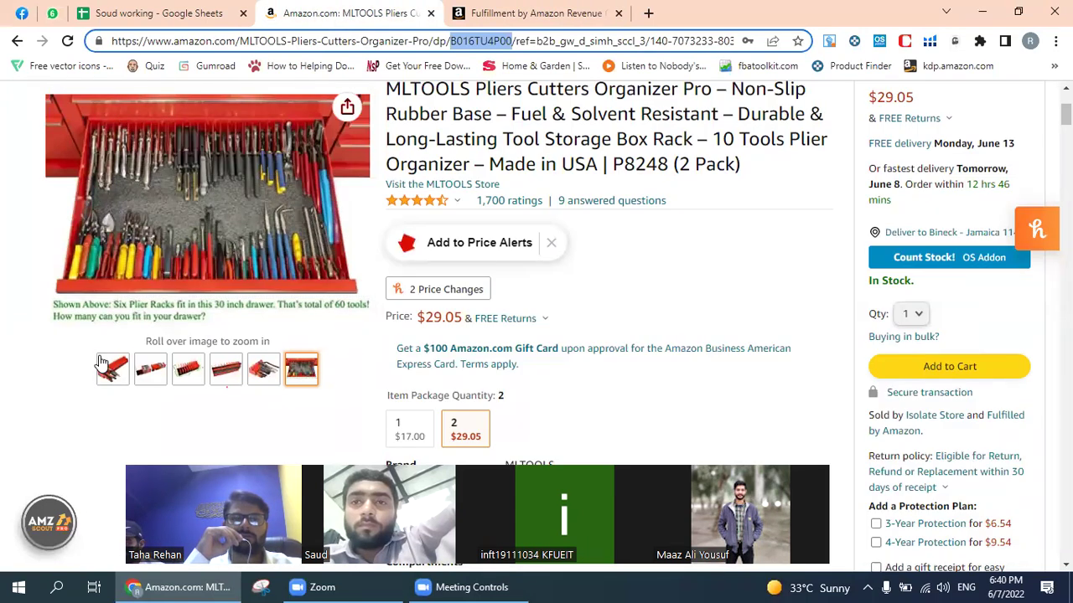
pyautogui.moveTo(104, 371)
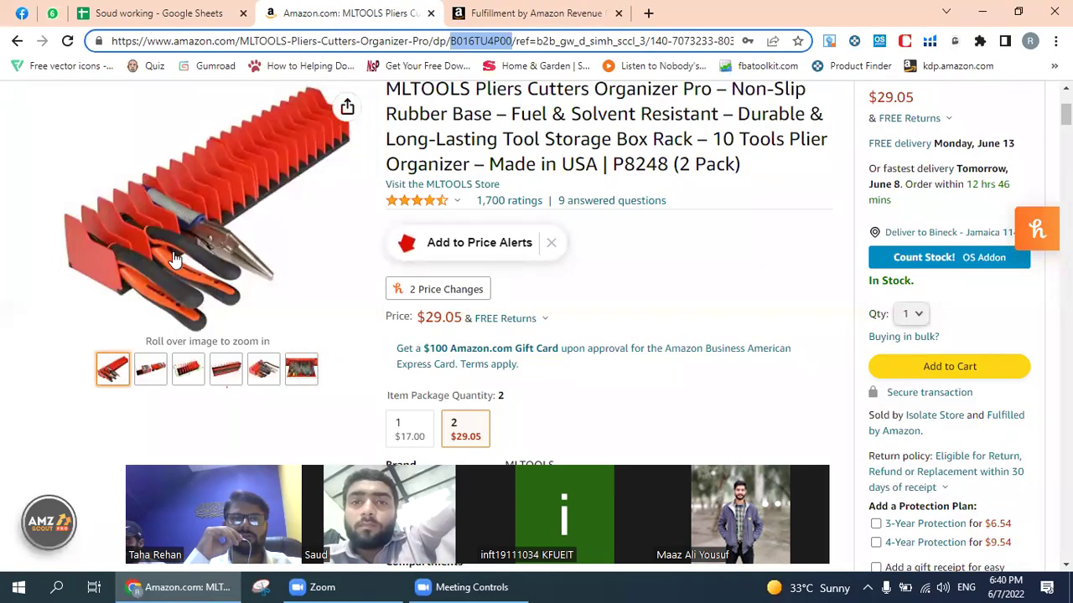
pyautogui.click(540, 10)
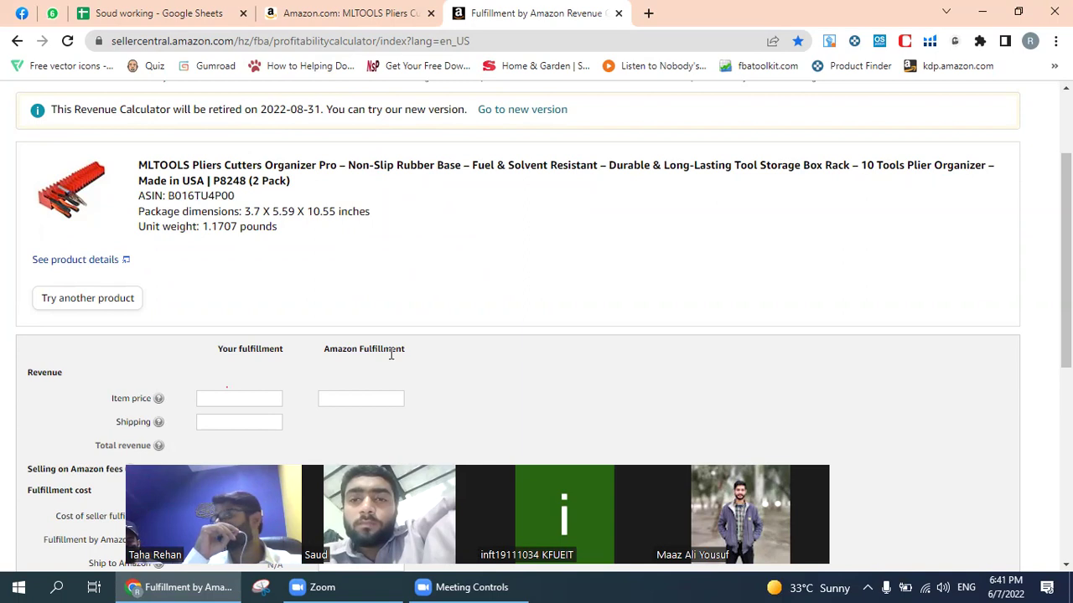
# Step: Check the price on the Amazon listing and set the item price under Amazon Fulfillment to 29.05
pyautogui.click(342, 12)
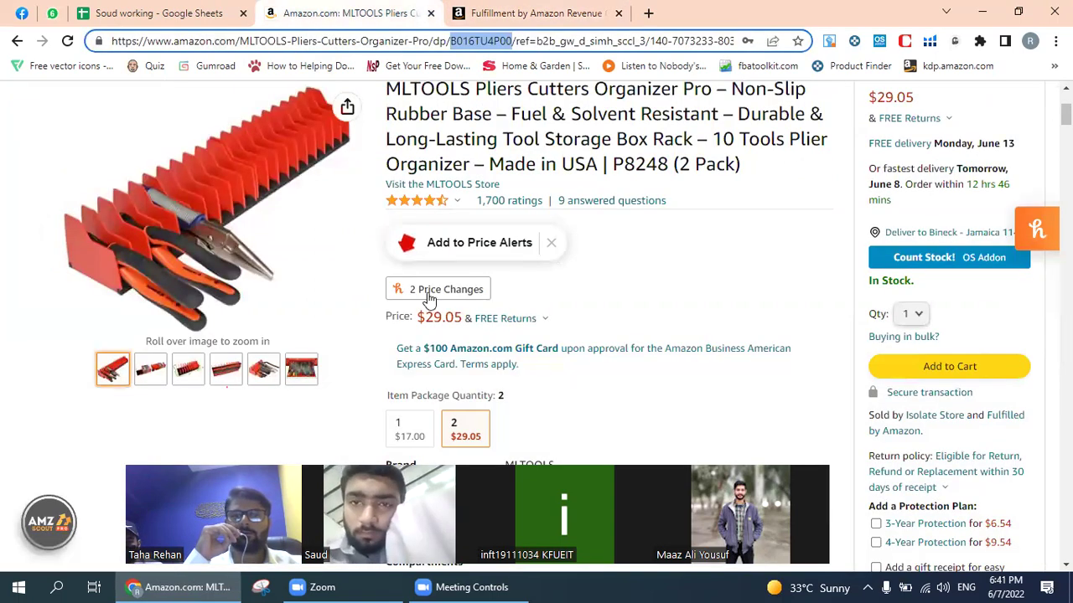
pyautogui.click(536, 12)
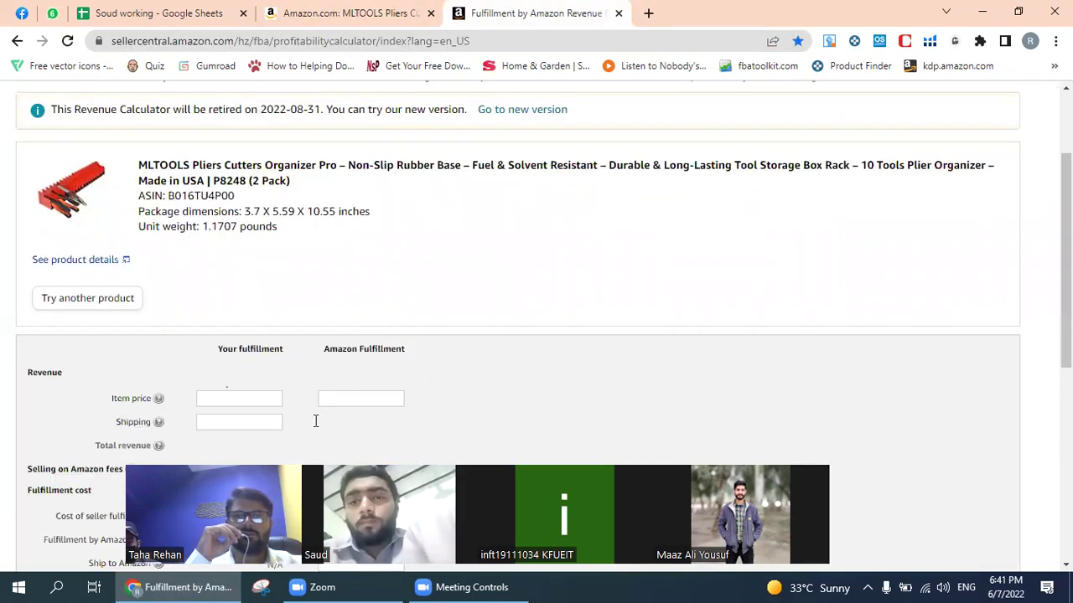
pyautogui.click(343, 399)
pyautogui.write('29.05')
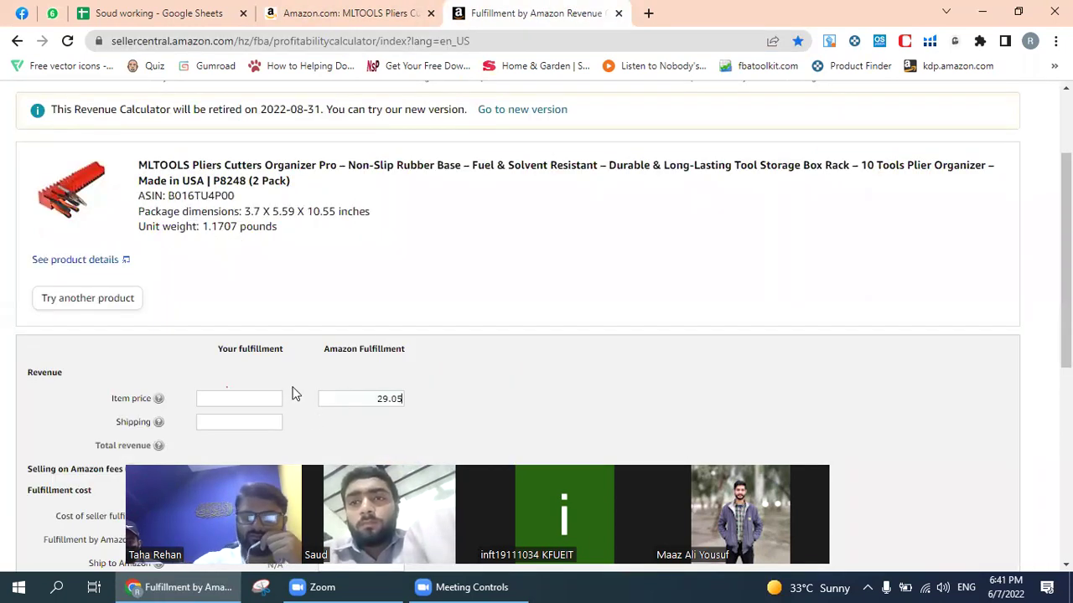
# Step: Set Ship to Amazon under Amazon Fulfillment to 0.585 and highlight the product's unit weight for reference
pyautogui.scroll(-4, 295, 394)
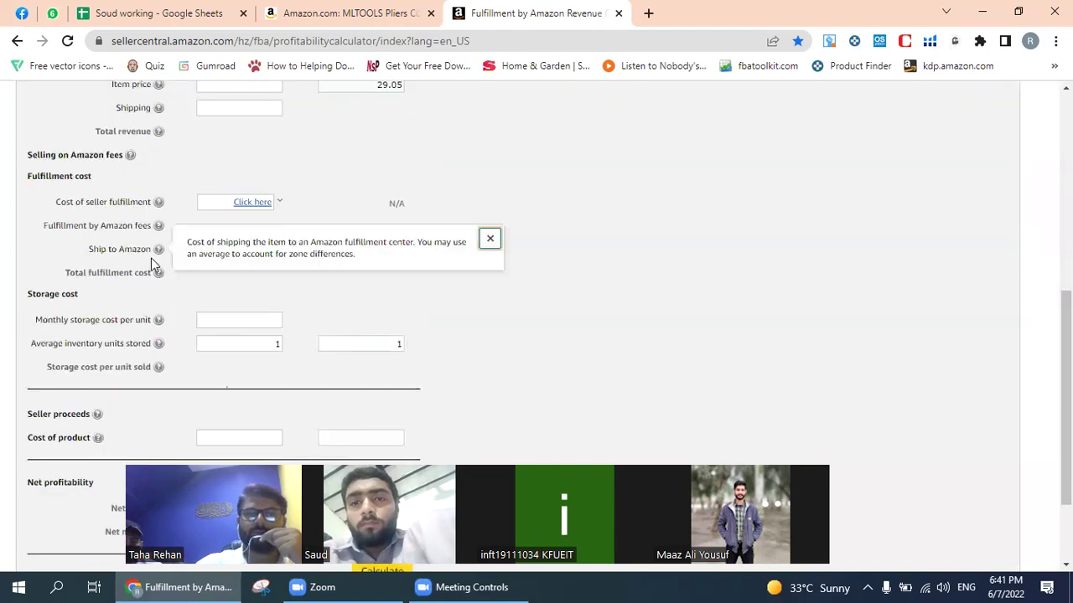
pyautogui.click(378, 250)
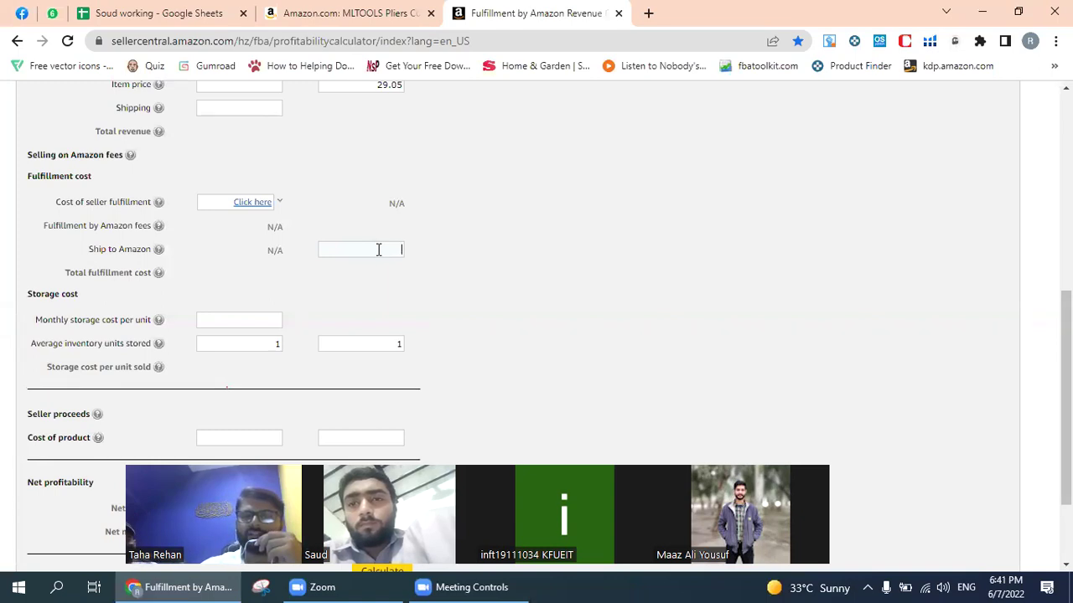
pyautogui.write('0.')
pyautogui.write('383')
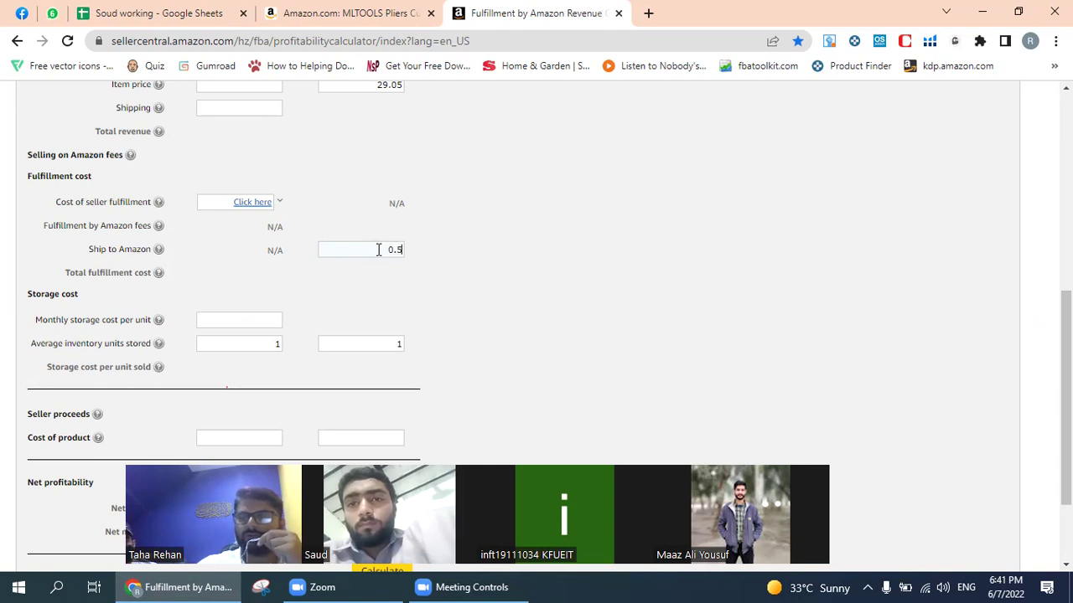
pyautogui.scroll(4, 170, 224)
pyautogui.moveTo(201, 227); pyautogui.dragTo(286, 238)
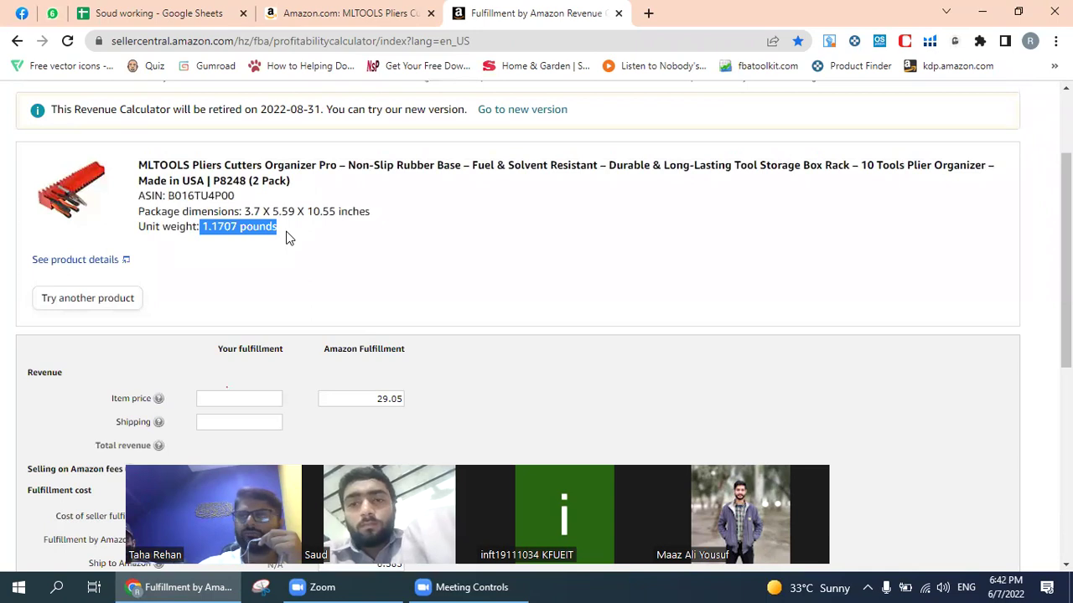
pyautogui.scroll(-4, 286, 238)
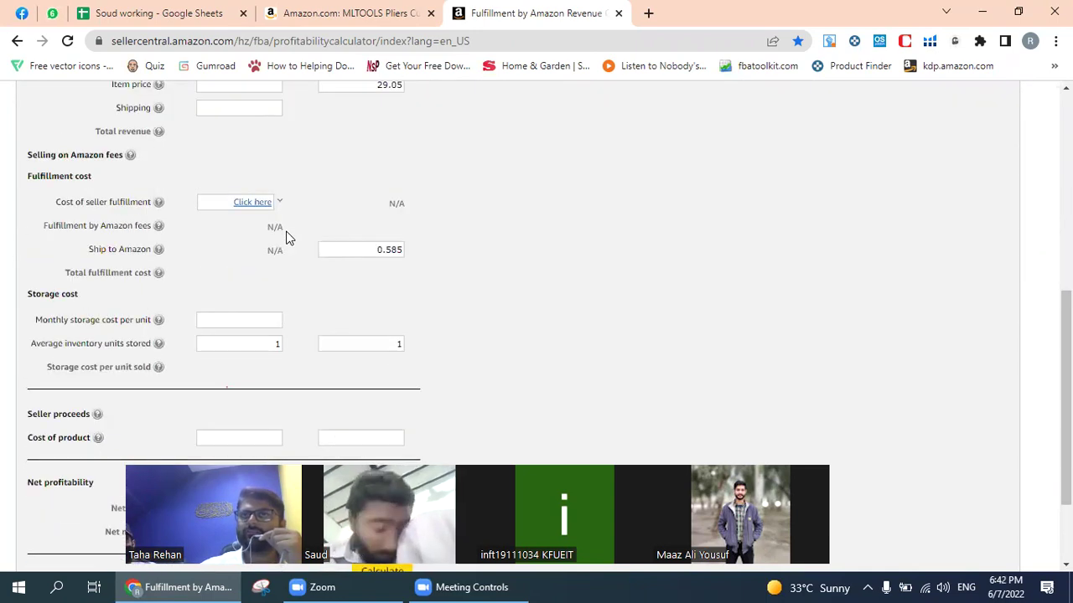
# Step: Try 100 as the average inventory units stored under Amazon Fulfillment and return the value to 1
pyautogui.scroll(-2, 286, 237)
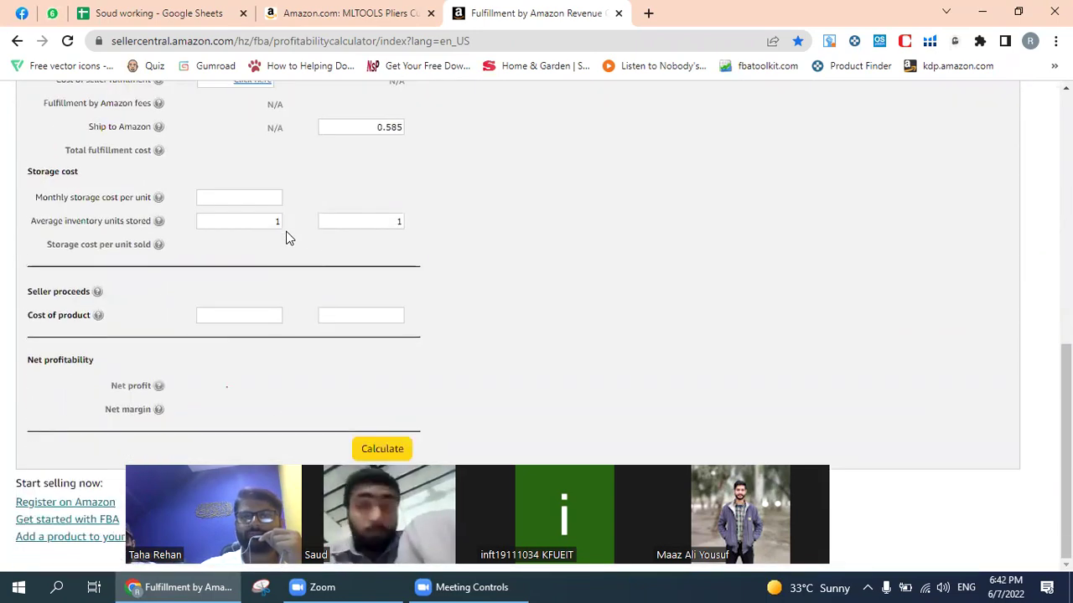
pyautogui.doubleClick(399, 222)
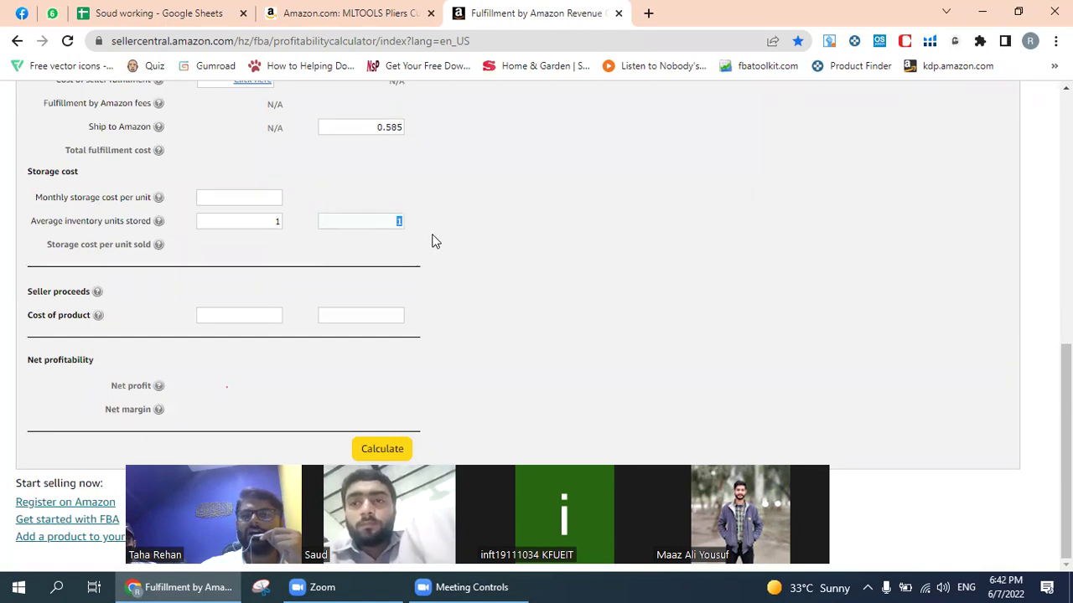
pyautogui.click(398, 222)
pyautogui.doubleClick(398, 222)
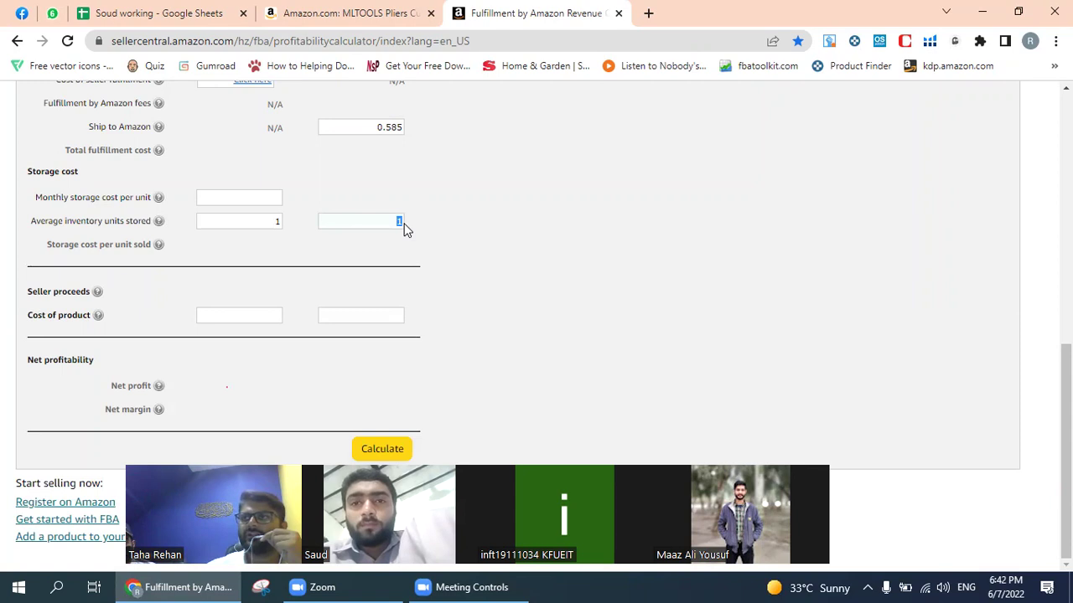
pyautogui.write('100')
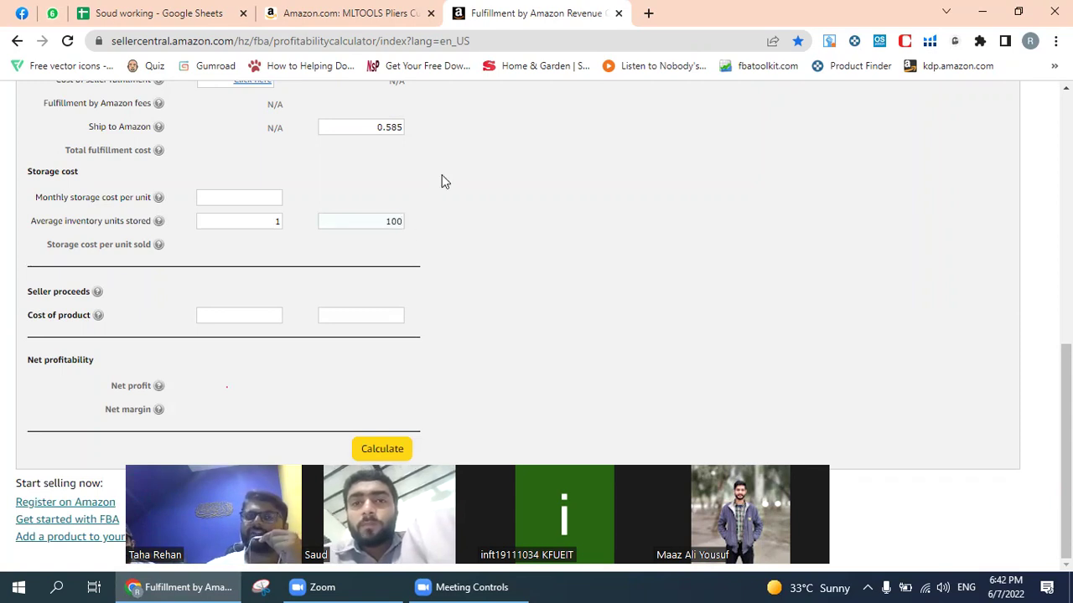
pyautogui.scroll(3, 441, 179)
pyautogui.scroll(-3, 440, 179)
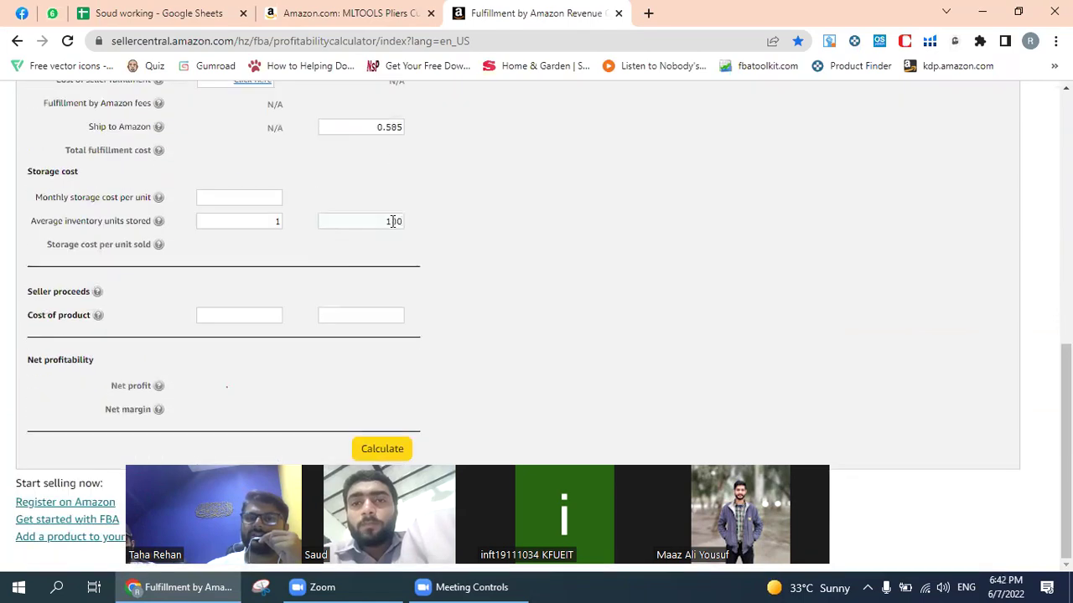
pyautogui.write('1')
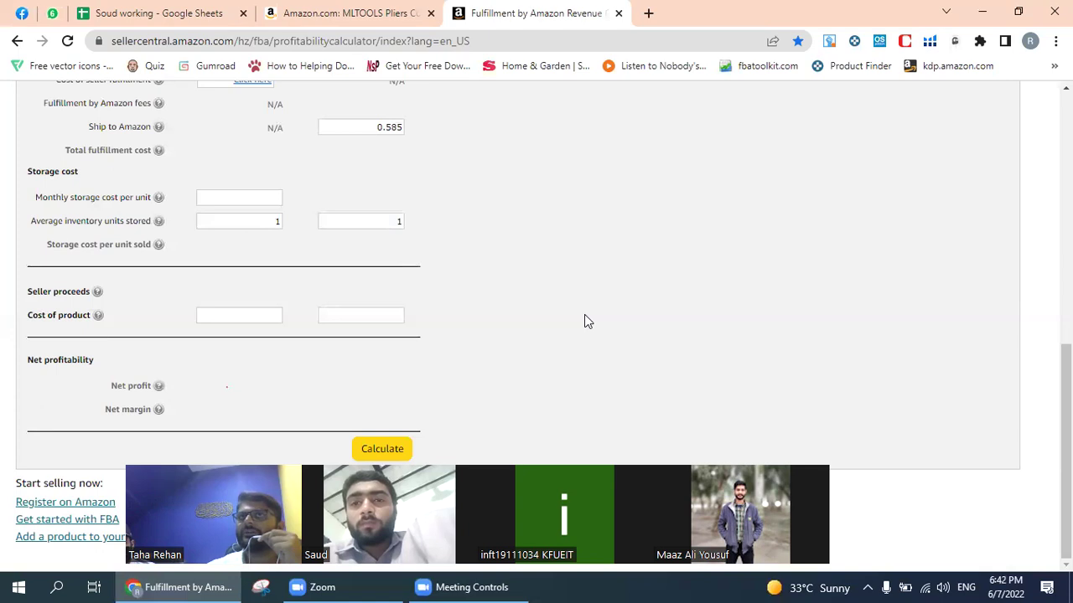
pyautogui.scroll(1, 584, 319)
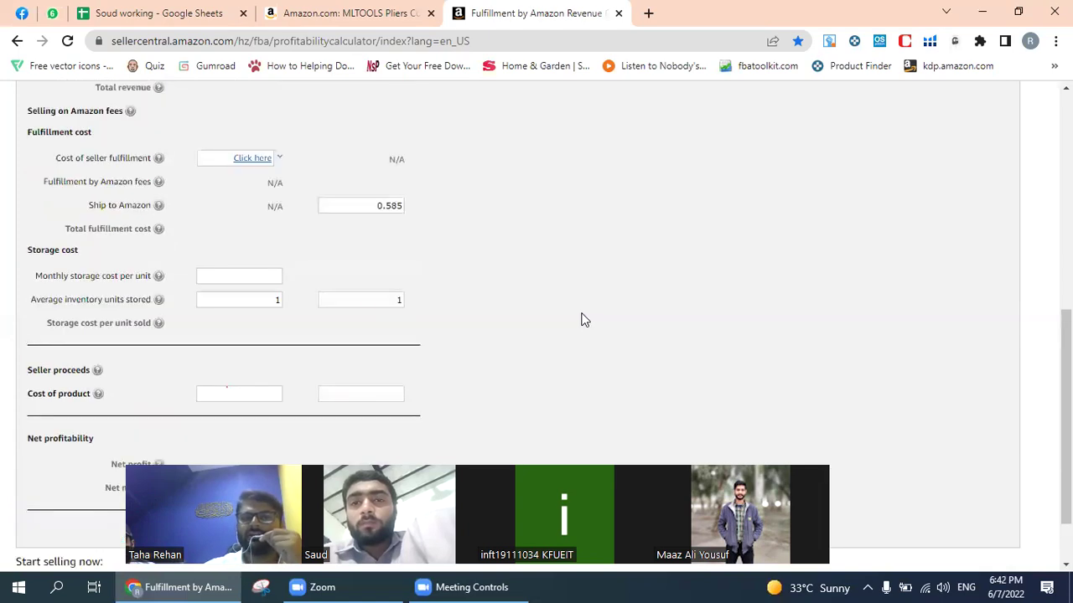
pyautogui.doubleClick(399, 300)
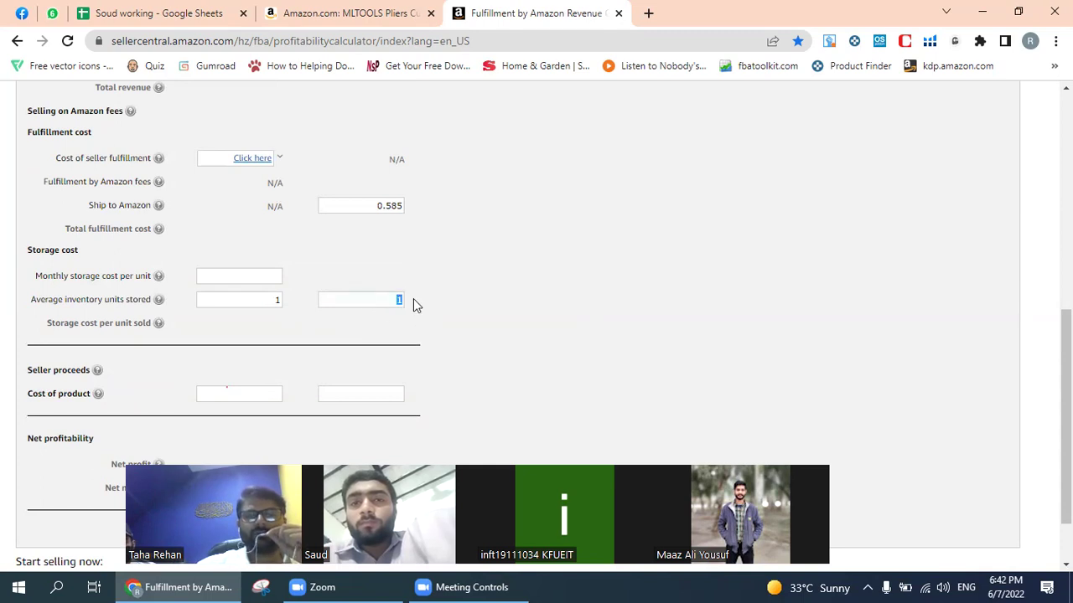
pyautogui.click(415, 303)
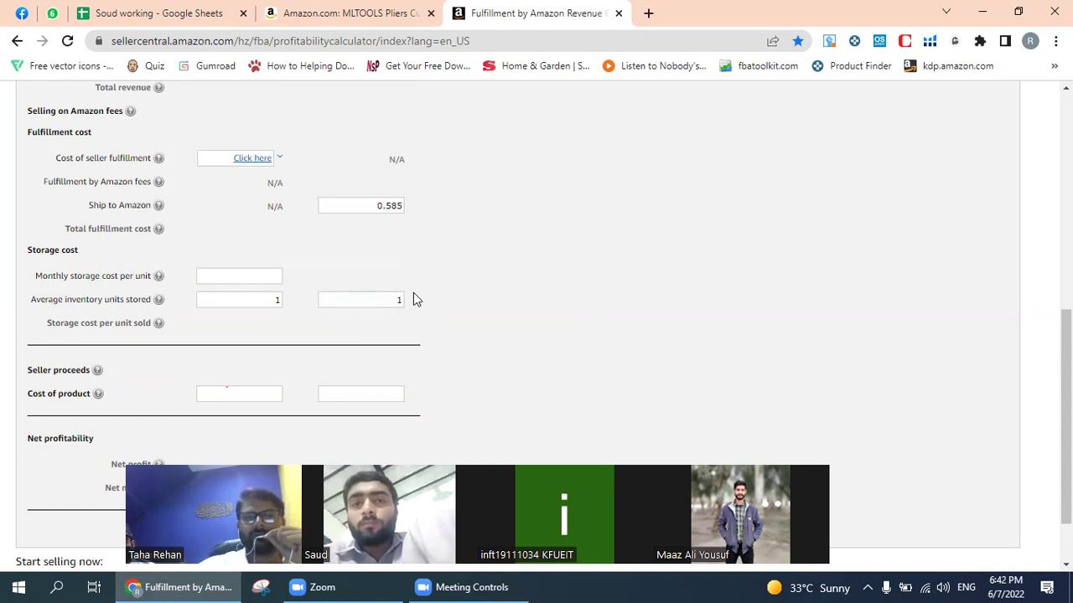
pyautogui.scroll(2, 414, 294)
pyautogui.scroll(-3, 413, 293)
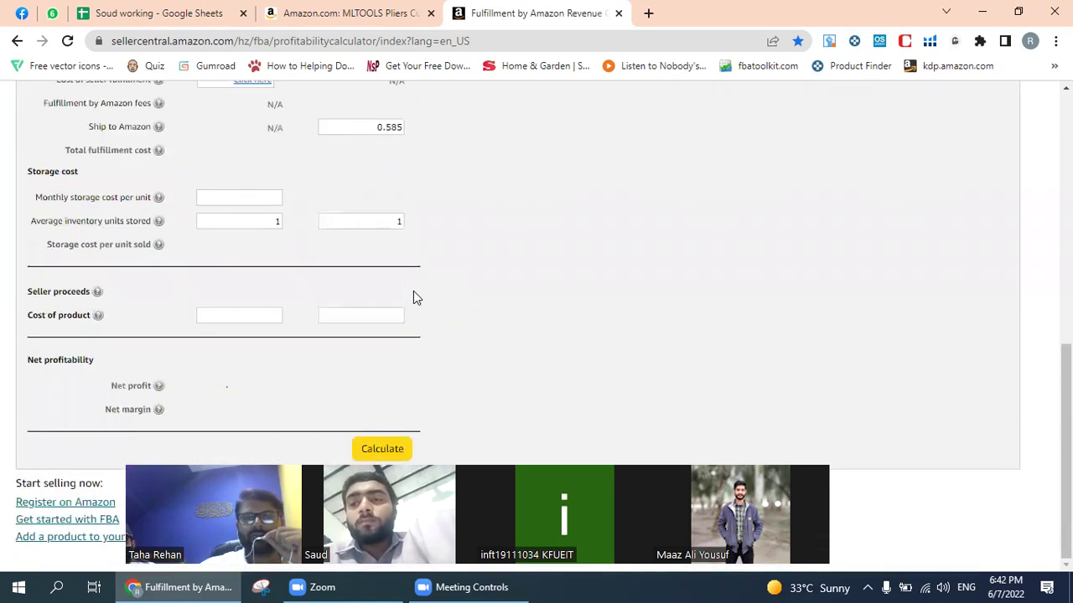
# Step: Open the Calculator app and multiply the item price of 29.05 by 0.6 to estimate the product cost
pyautogui.click(347, 322)
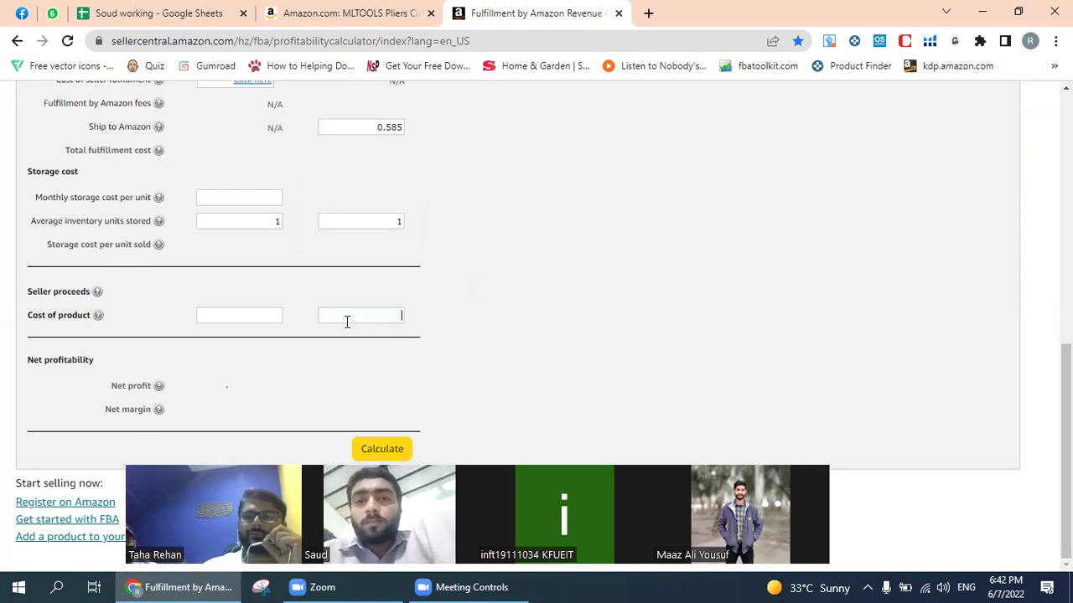
pyautogui.scroll(2, 367, 330)
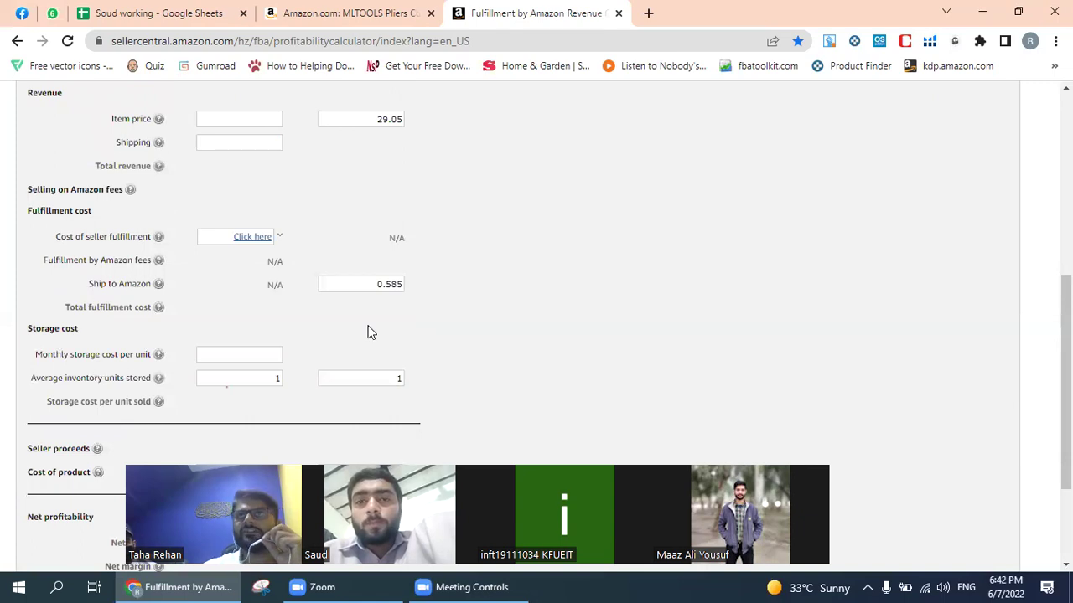
pyautogui.scroll(-2, 368, 332)
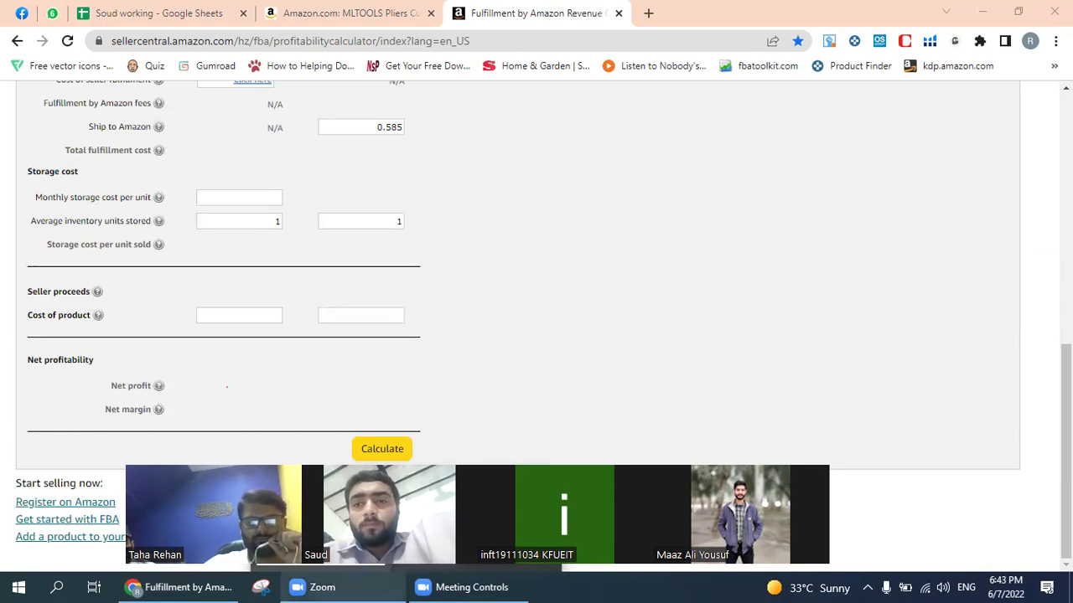
pyautogui.click(15, 587)
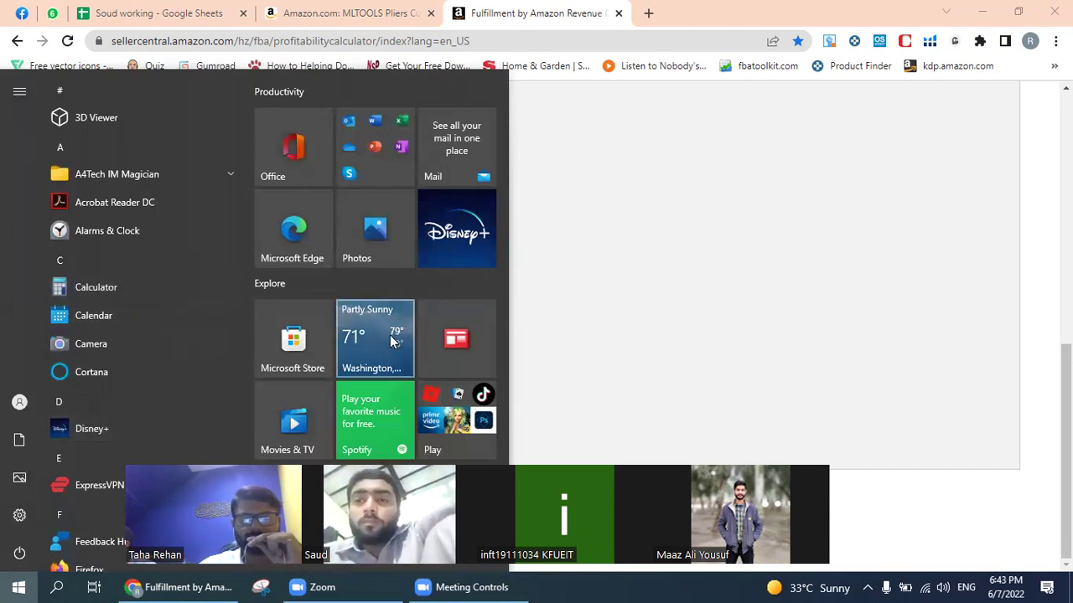
pyautogui.press('XF86Calculator')
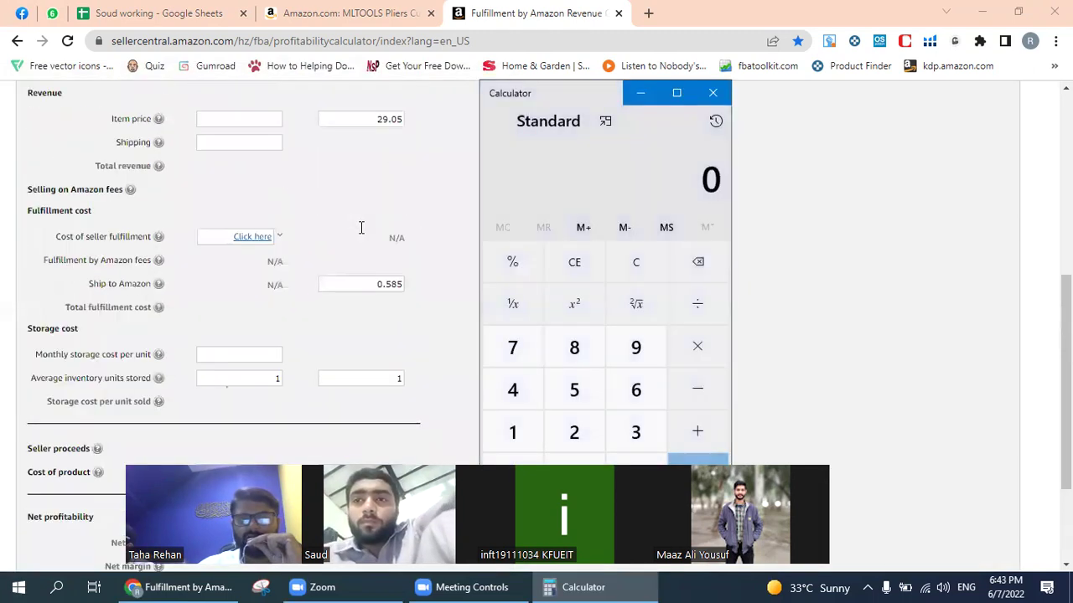
pyautogui.write('29.05')
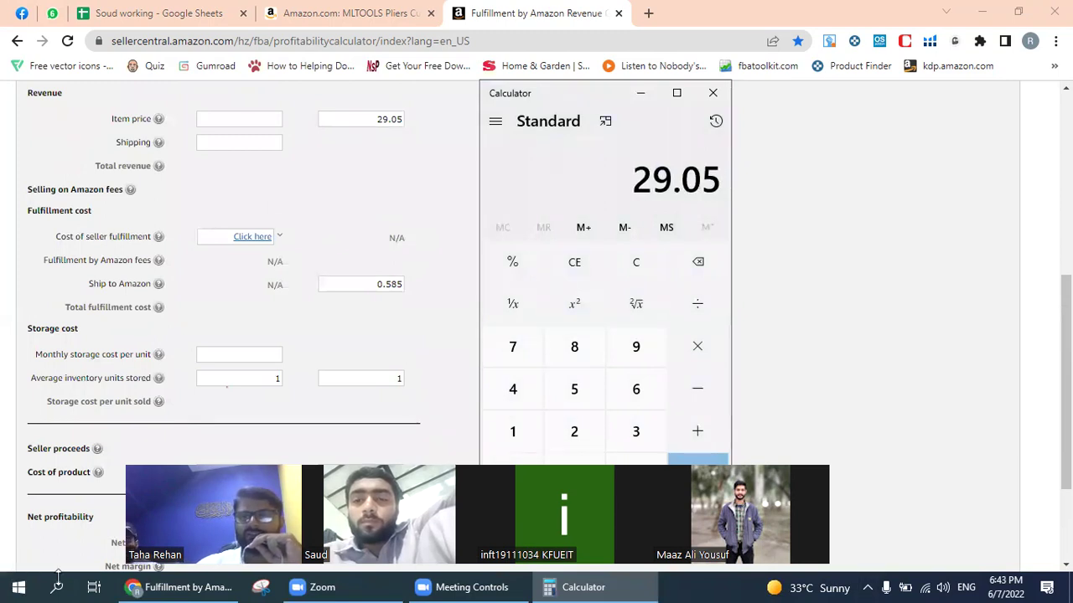
pyautogui.write('*.')
pyautogui.write('6')
pyautogui.press('Return')
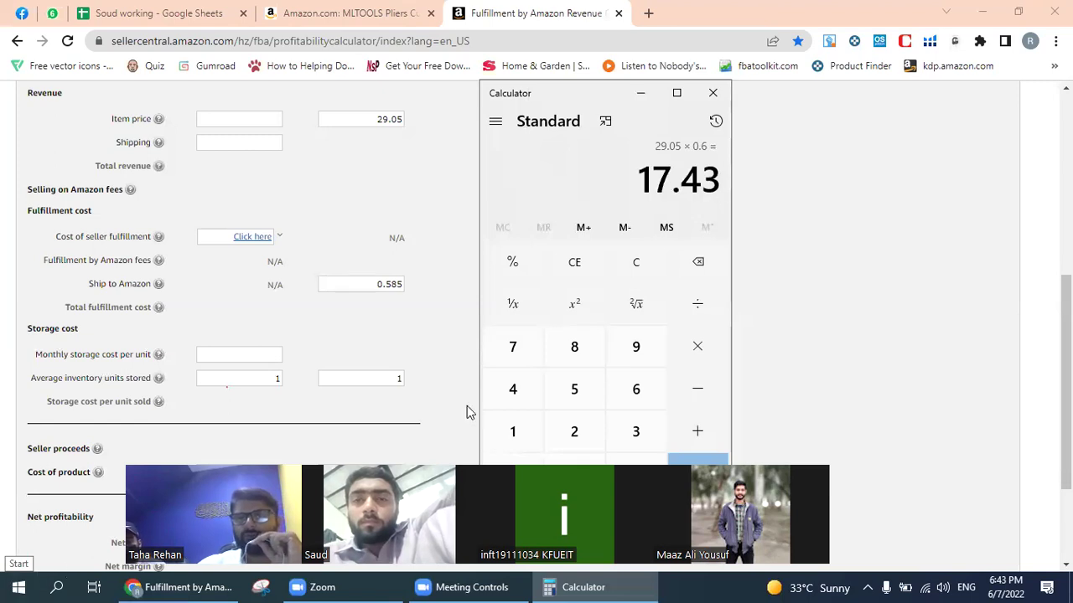
# Step: Set the cost of product under Amazon Fulfillment to 17.43 in the revenue calculator and calculate the profitability
pyautogui.scroll(-1, 466, 412)
pyautogui.click(374, 394)
pyautogui.write('17.43')
pyautogui.scroll(-1, 394, 419)
pyautogui.click(406, 450)
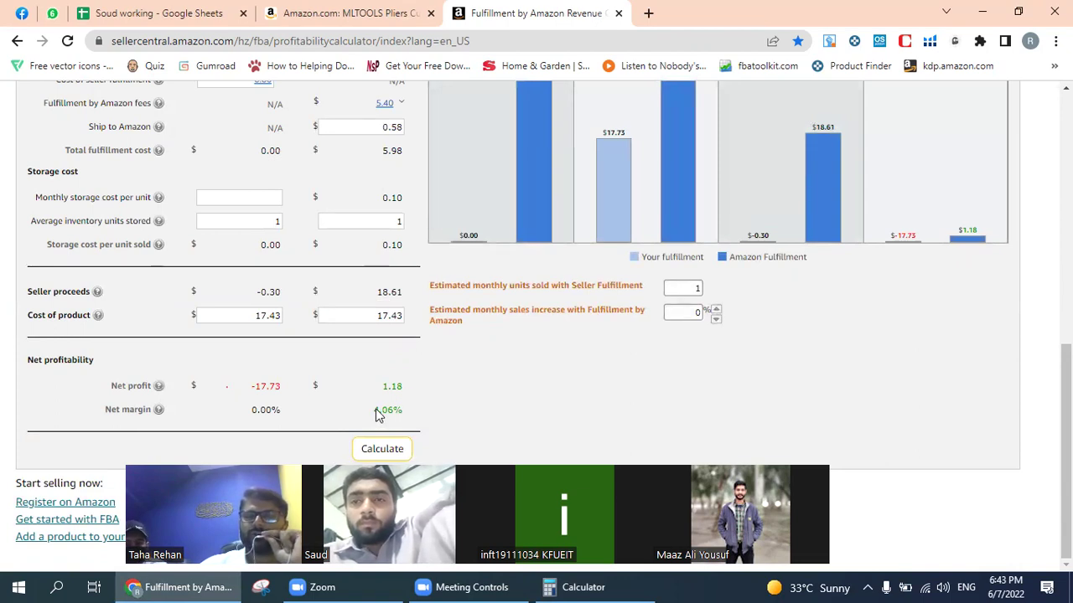
# Step: Highlight the net margin and the cost of product under Amazon Fulfillment to review the calculated profitability
pyautogui.moveTo(377, 415); pyautogui.dragTo(408, 414)
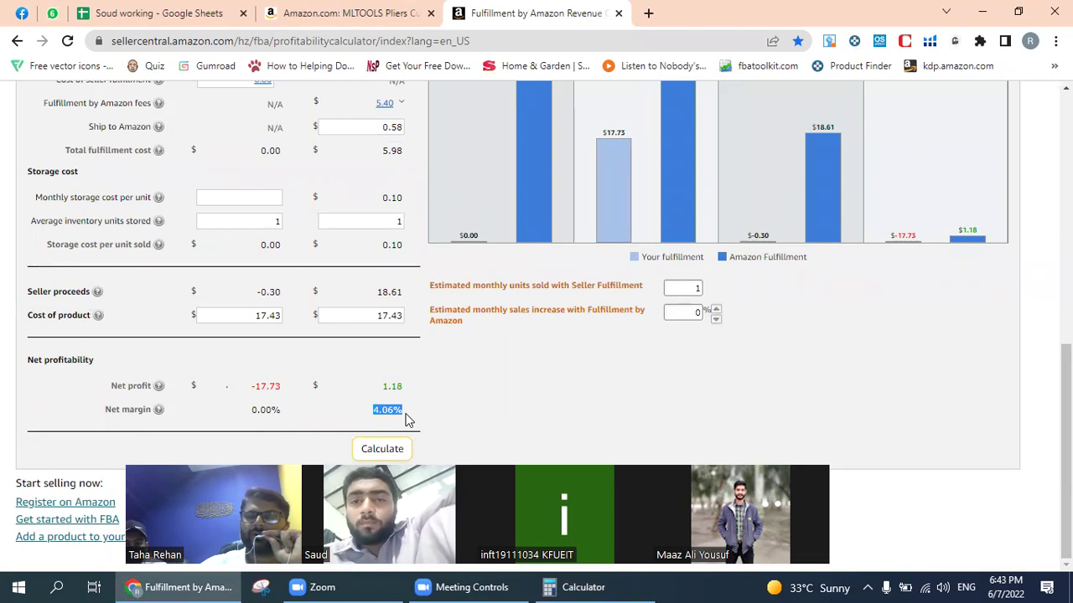
pyautogui.click(422, 414)
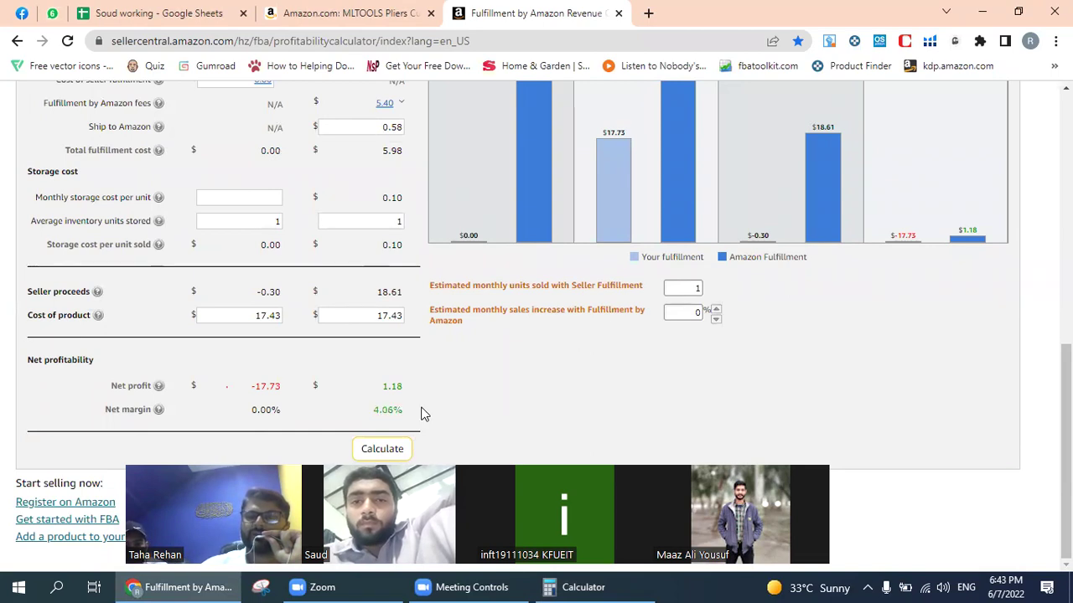
pyautogui.doubleClick(394, 317)
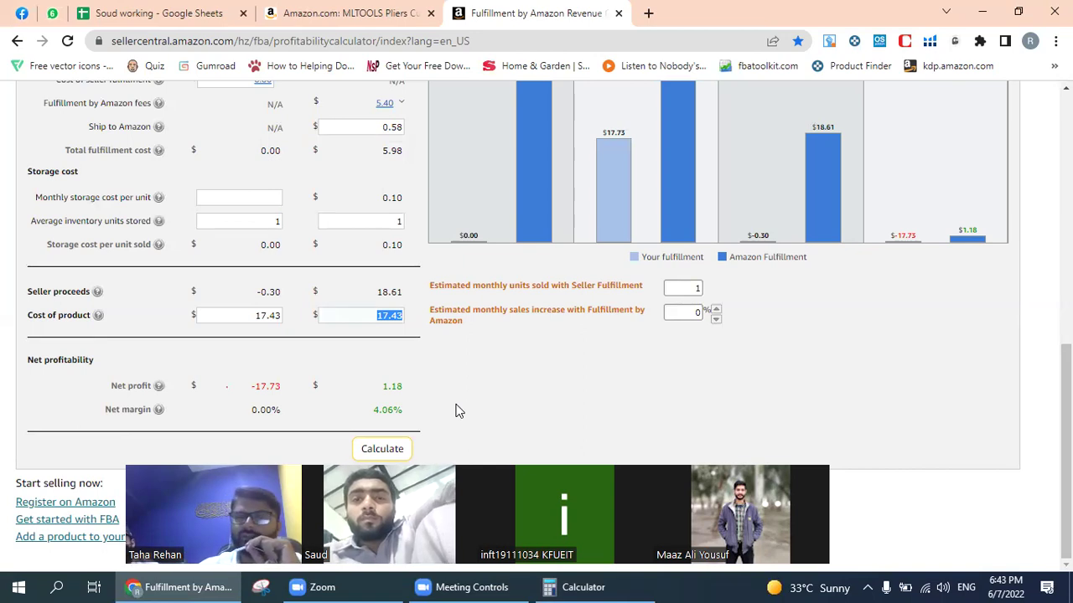
pyautogui.click(406, 394)
pyautogui.moveTo(372, 388); pyautogui.dragTo(402, 416)
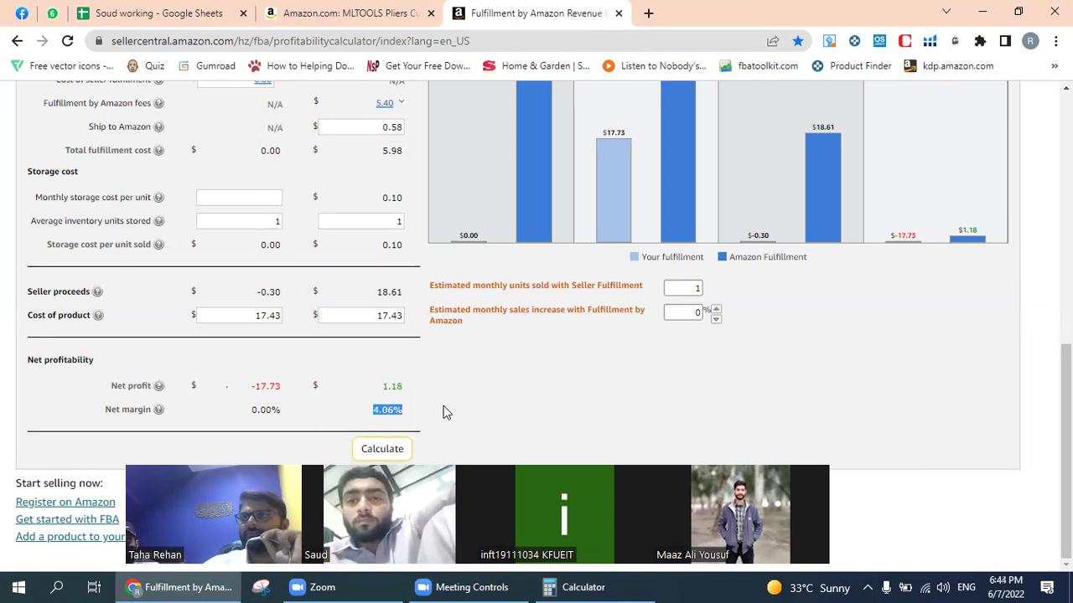
pyautogui.scroll(3, 444, 409)
pyautogui.scroll(-3, 444, 409)
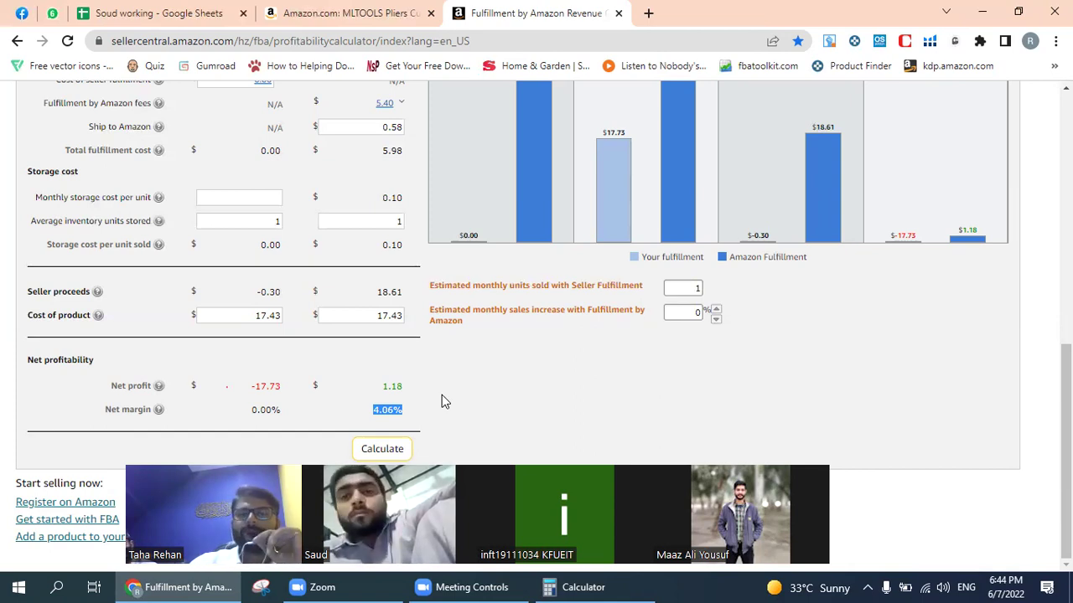
# Step: Read the help note explaining Selling on Amazon fees and close it
pyautogui.scroll(1, 441, 394)
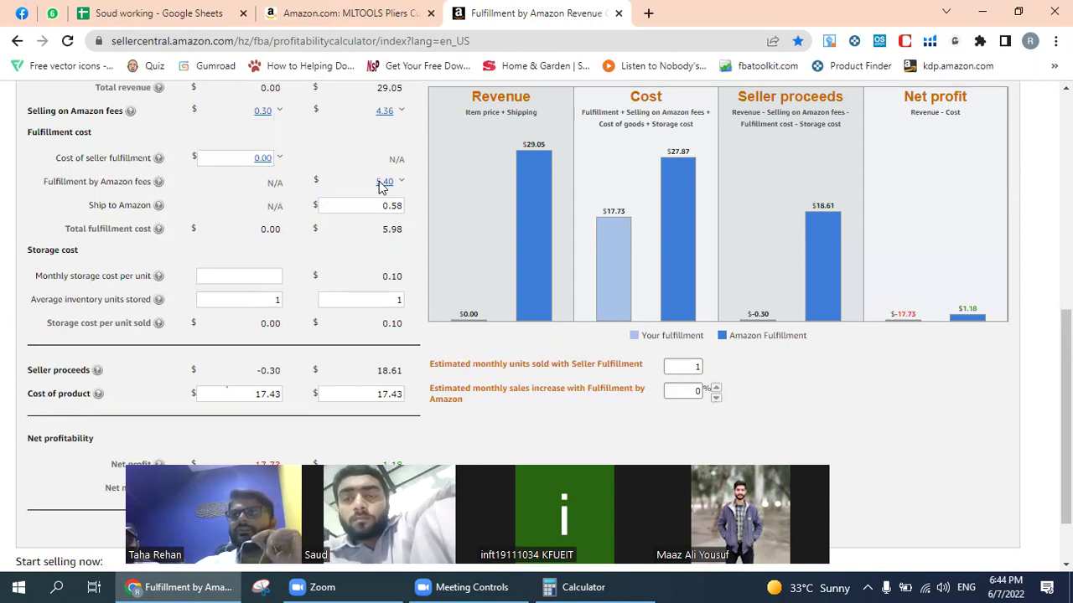
pyautogui.scroll(2, 379, 186)
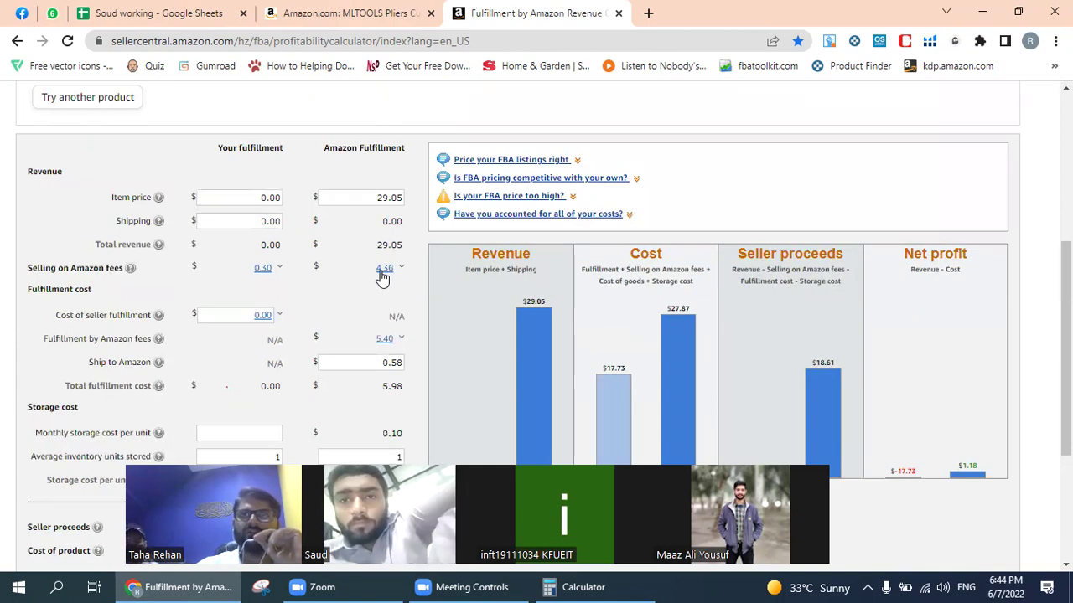
pyautogui.click(105, 269)
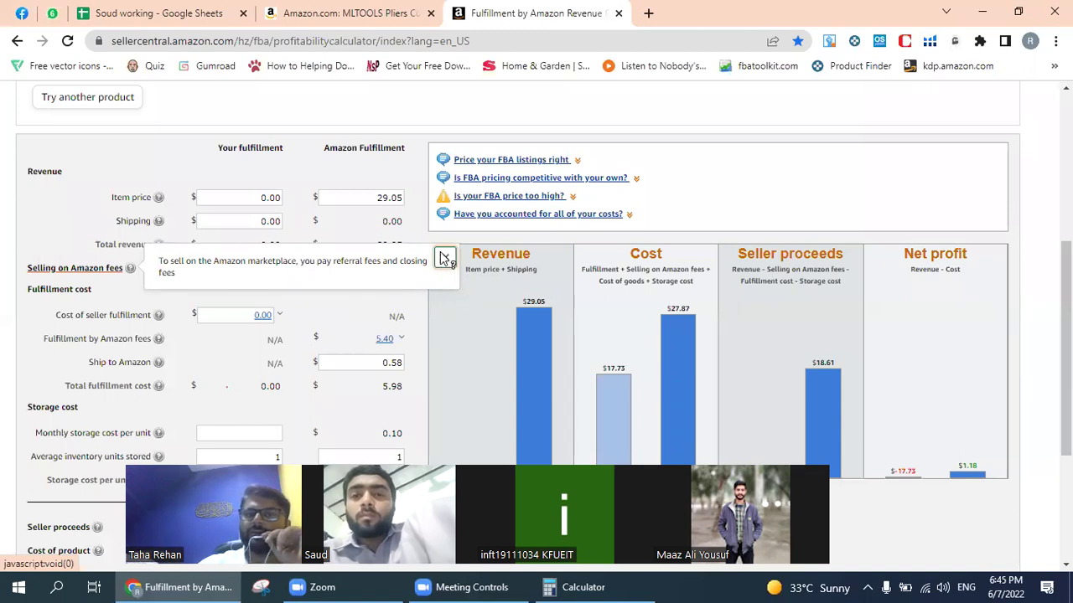
pyautogui.click(355, 310)
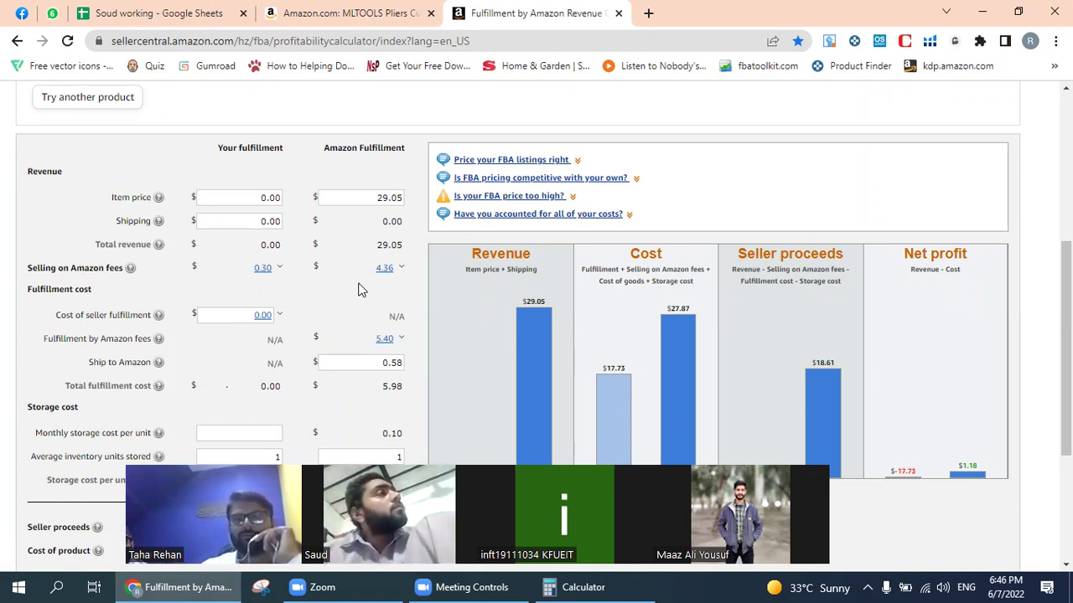
# Step: Examine the Amazon Fulfillment figures from item price and selling fees through storage and product cost to net profit
pyautogui.scroll(-1, 358, 289)
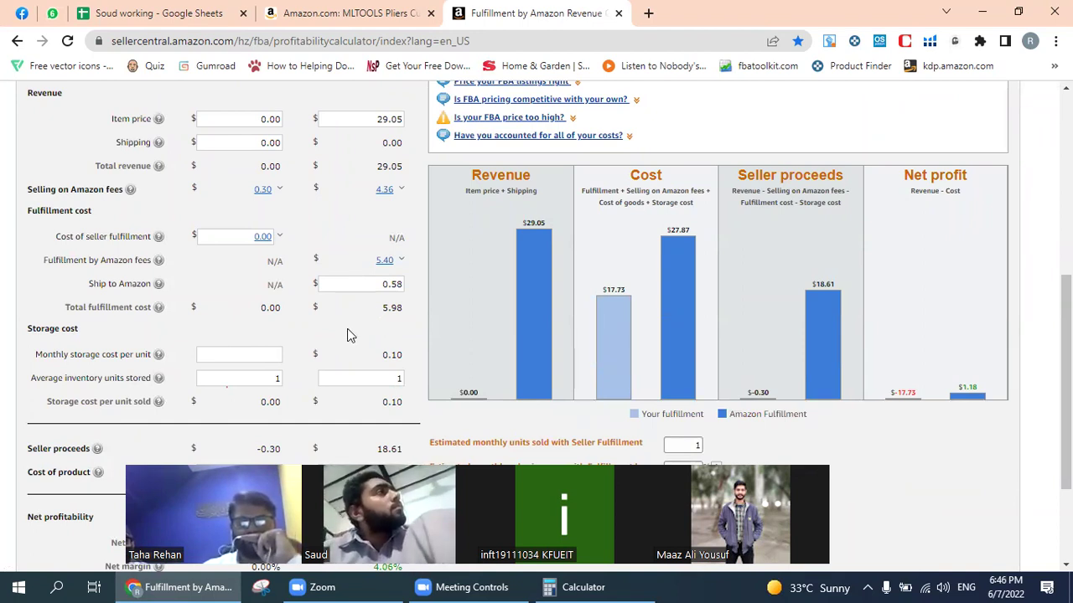
pyautogui.scroll(-2, 350, 336)
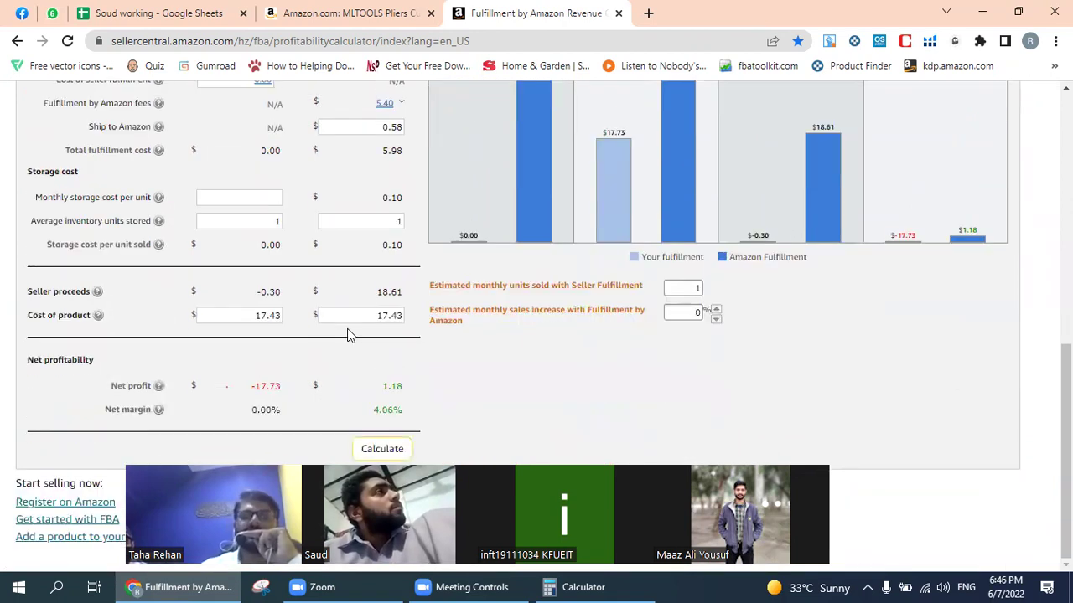
pyautogui.scroll(3, 350, 336)
pyautogui.scroll(-3, 350, 282)
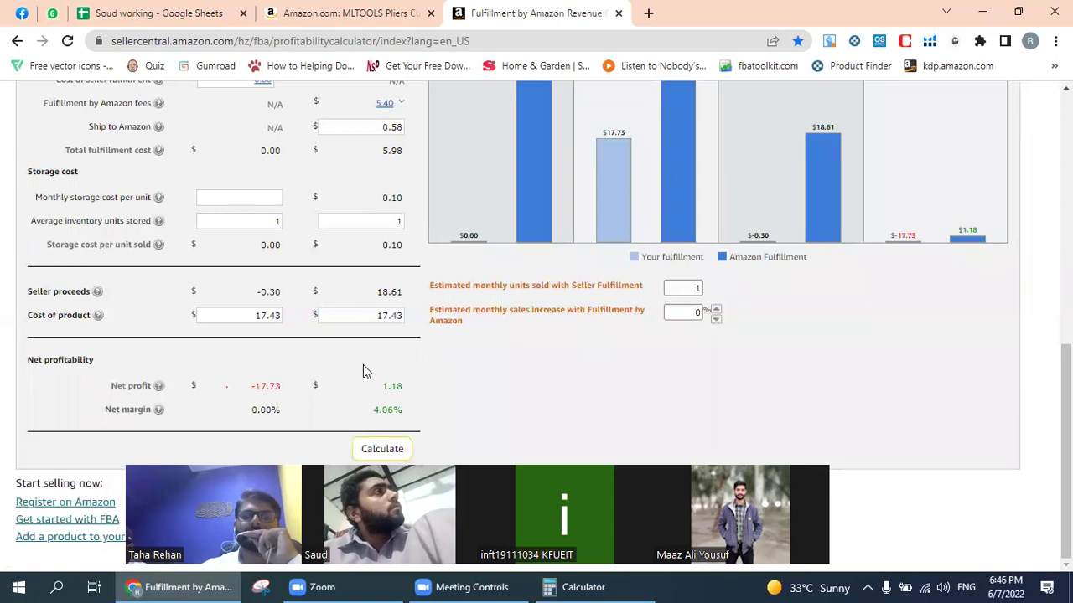
pyautogui.scroll(2, 363, 366)
pyautogui.scroll(-2, 362, 394)
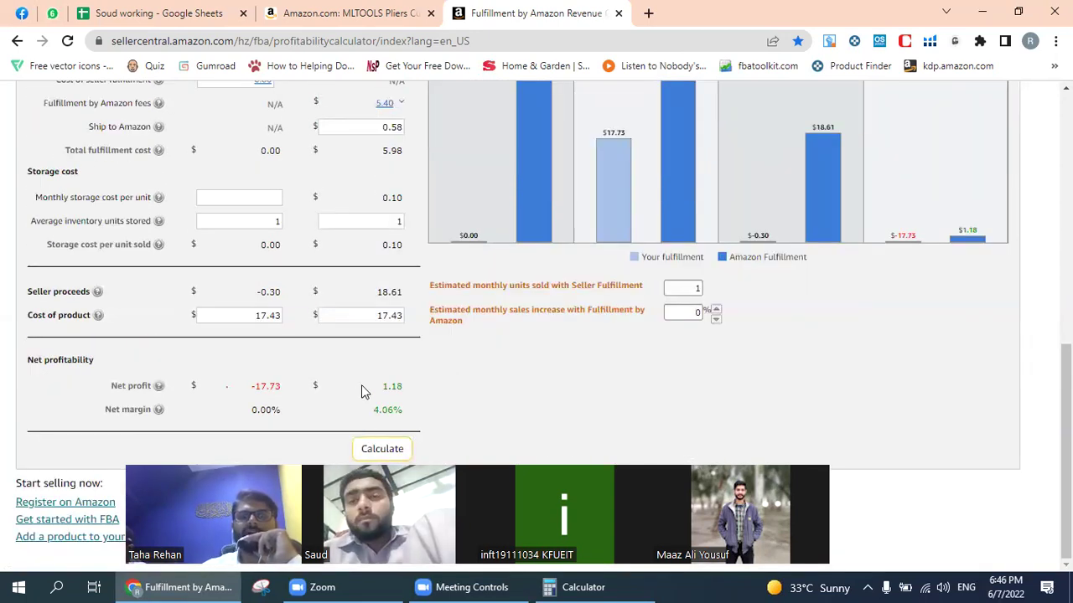
pyautogui.scroll(1, 364, 385)
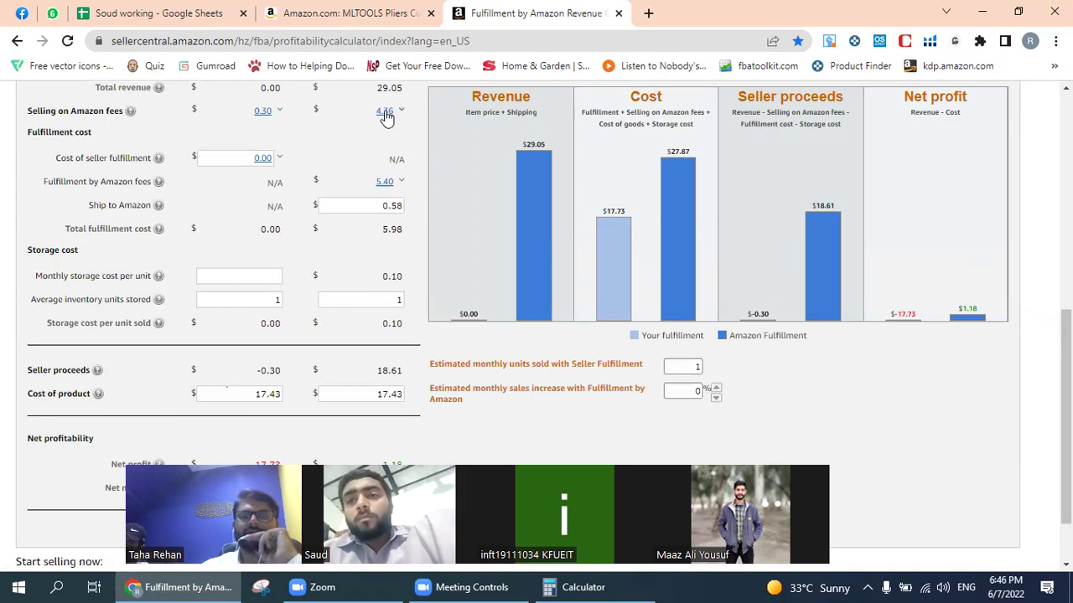
pyautogui.click(720, 186)
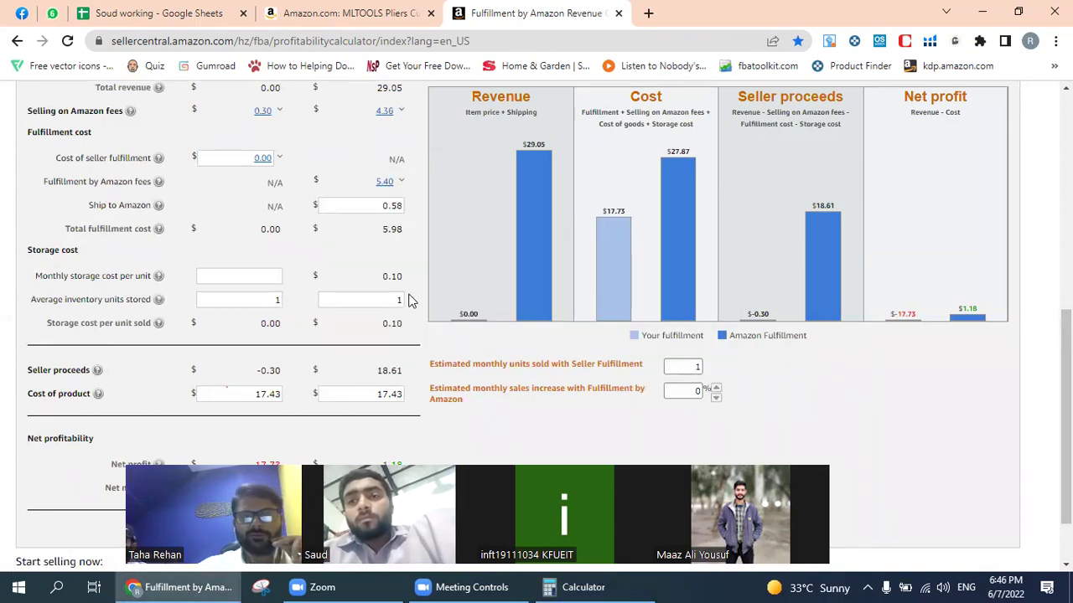
# Step: Read the help note explaining Fulfillment by Amazon fees and close it
pyautogui.scroll(-1, 408, 296)
pyautogui.scroll(3, 408, 296)
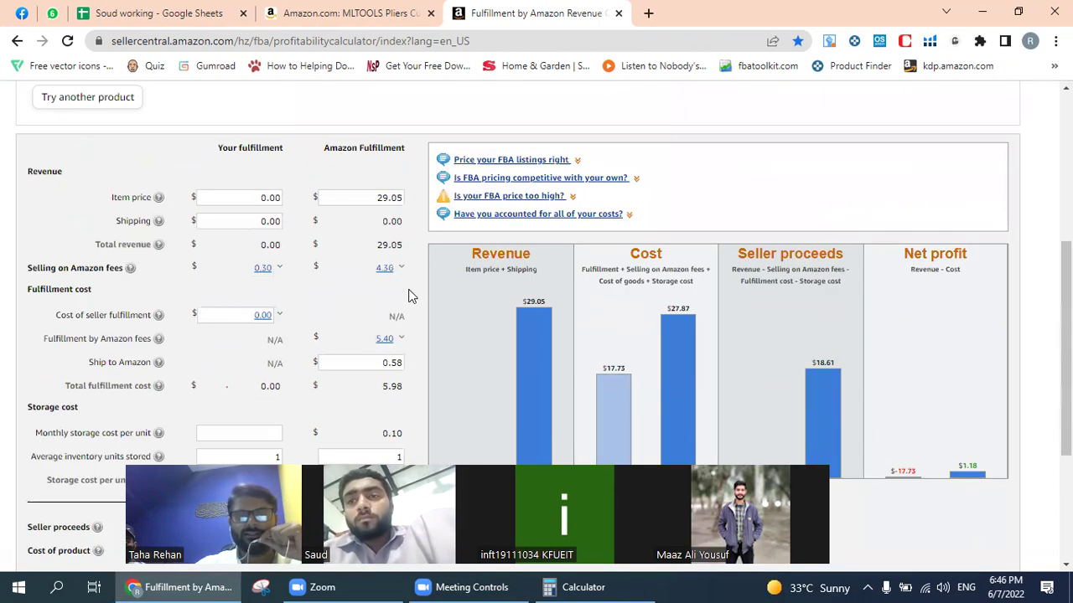
pyautogui.scroll(-1, 411, 297)
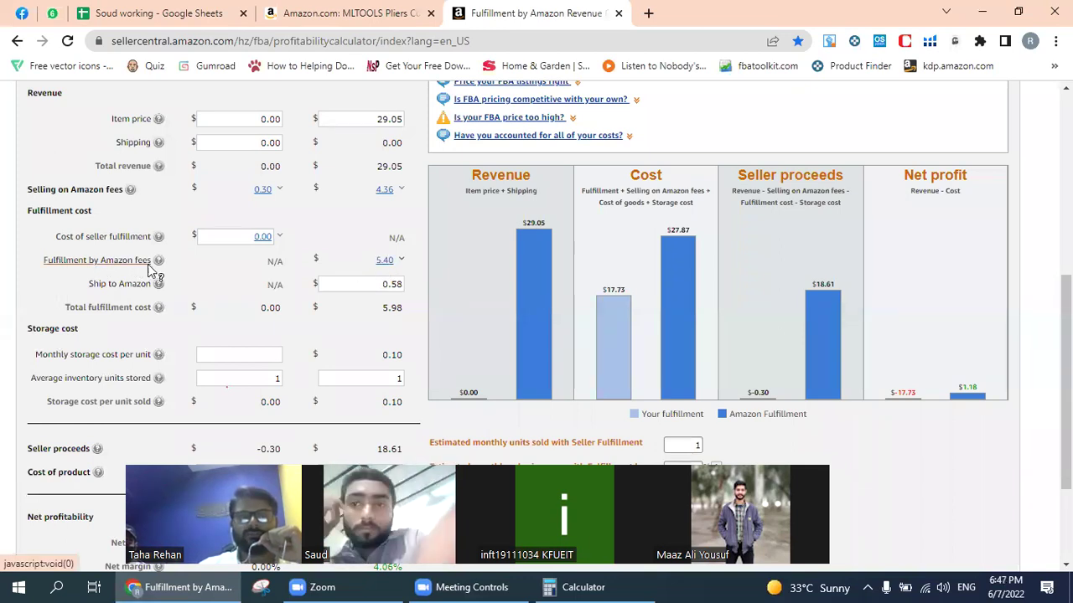
pyautogui.moveTo(154, 263)
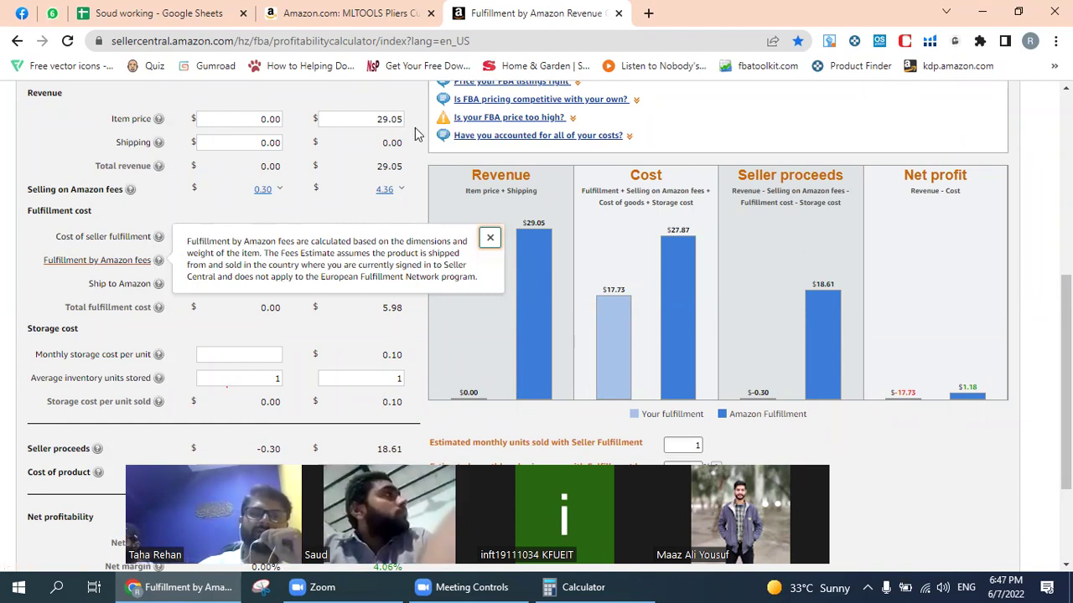
pyautogui.click(490, 238)
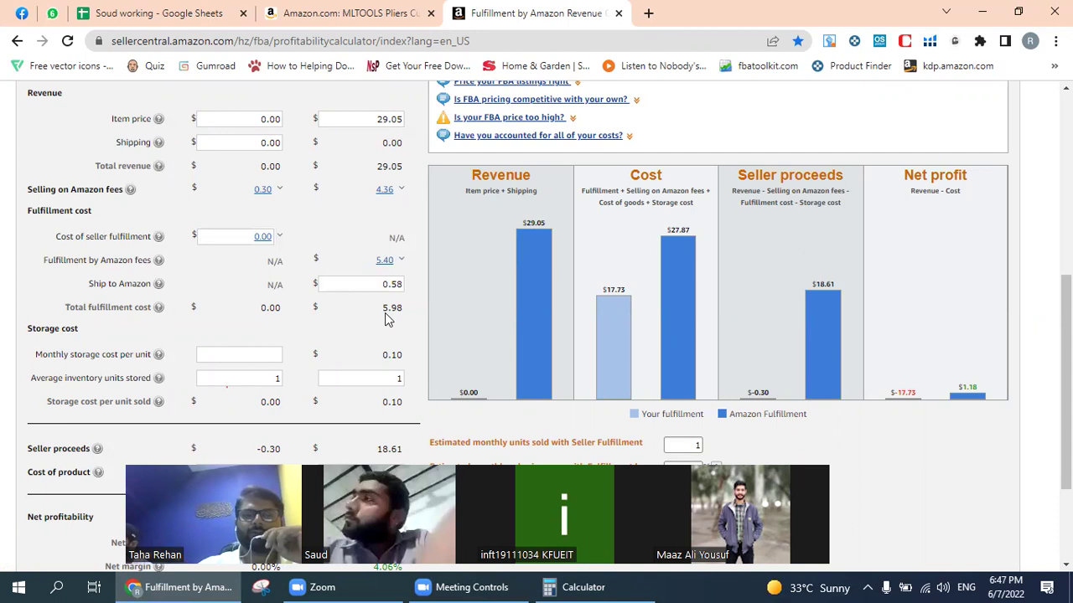
# Step: Highlight the net profit under Amazon Fulfillment and review the revenue and fee rows again
pyautogui.scroll(-2, 388, 318)
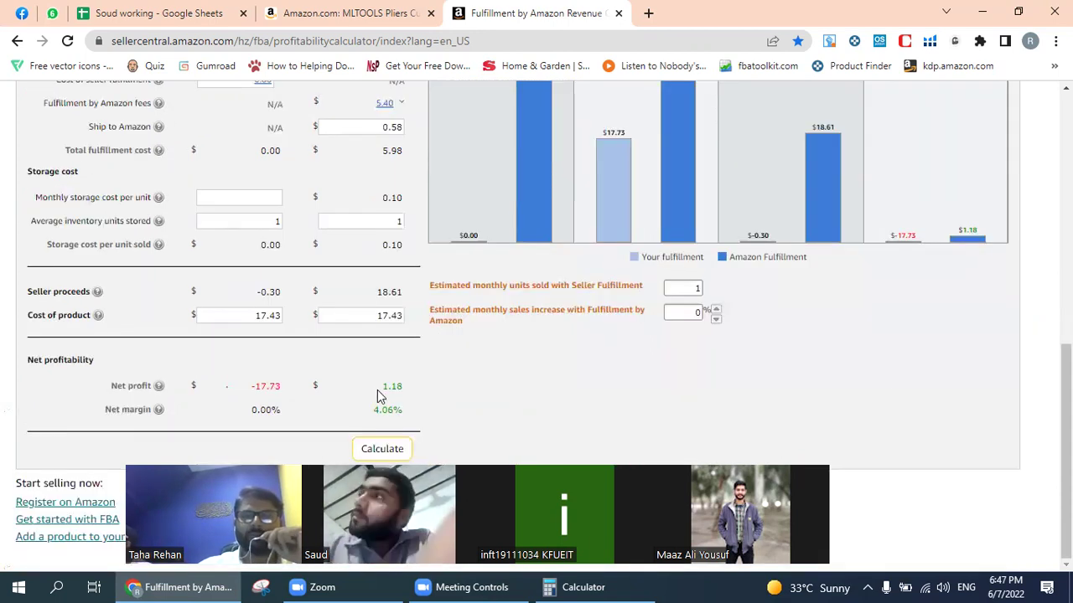
pyautogui.moveTo(382, 387); pyautogui.dragTo(415, 390)
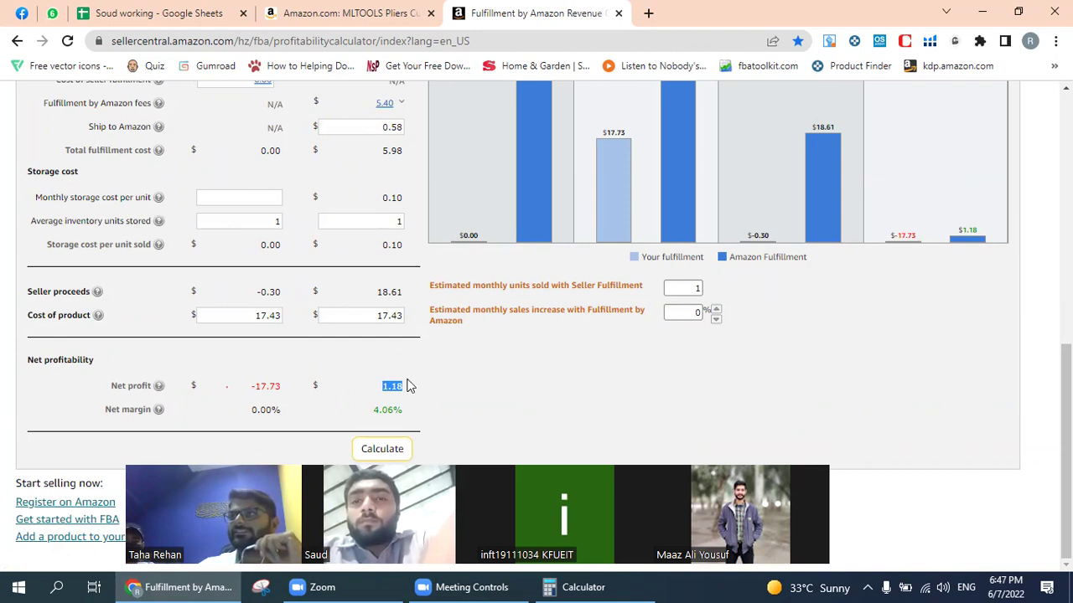
pyautogui.click(485, 388)
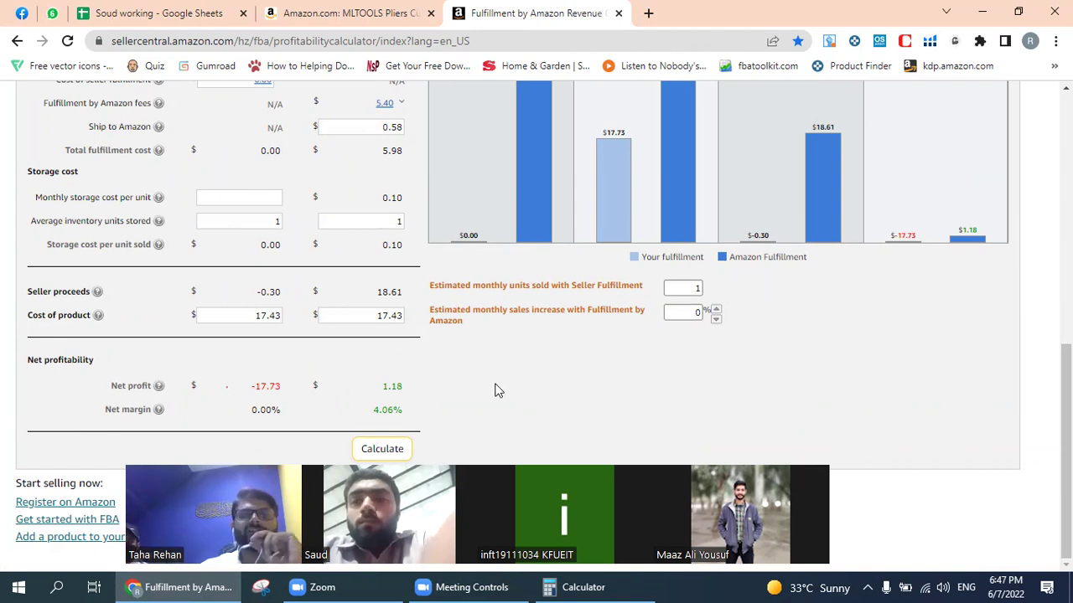
pyautogui.scroll(3, 494, 390)
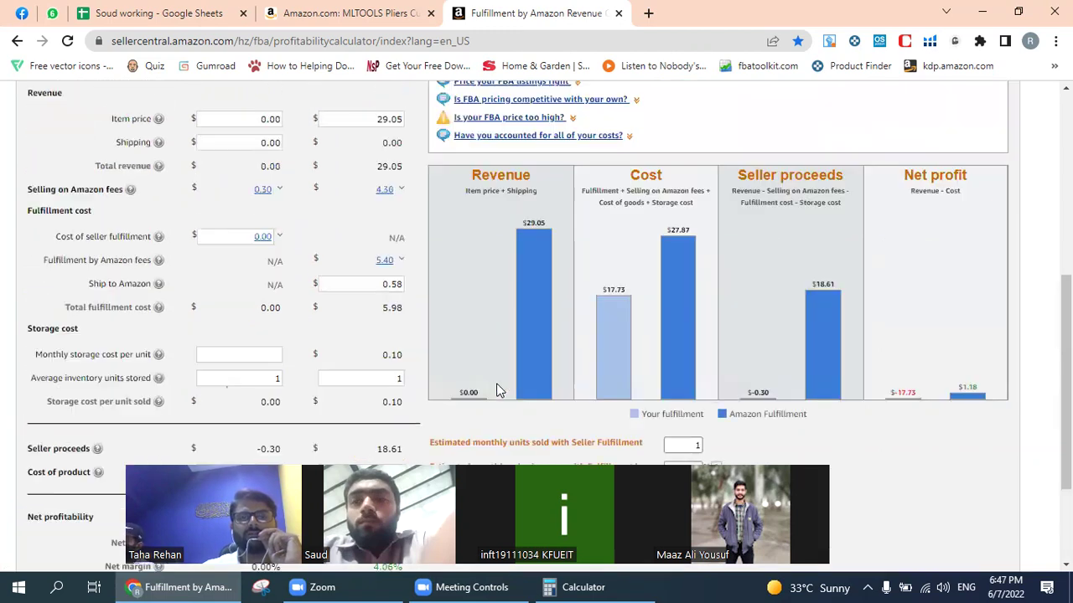
# Step: Highlight the Amazon Fulfillment item price and inspect the breakdowns of the Selling on Amazon fees and Fulfillment by Amazon fees
pyautogui.scroll(-1, 373, 197)
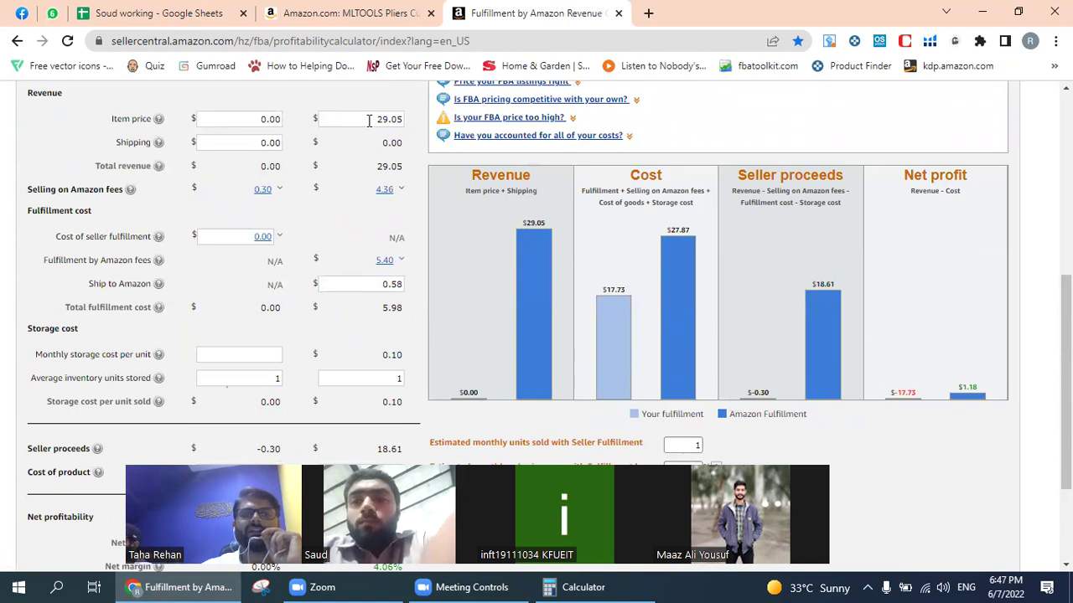
pyautogui.moveTo(370, 121); pyautogui.dragTo(406, 121)
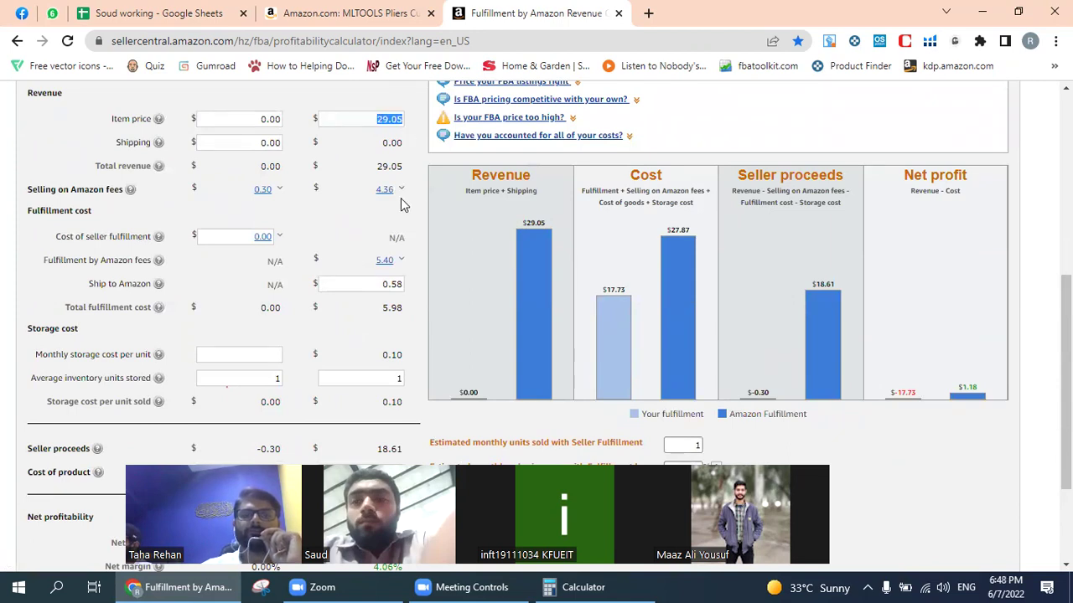
pyautogui.scroll(-1, 397, 205)
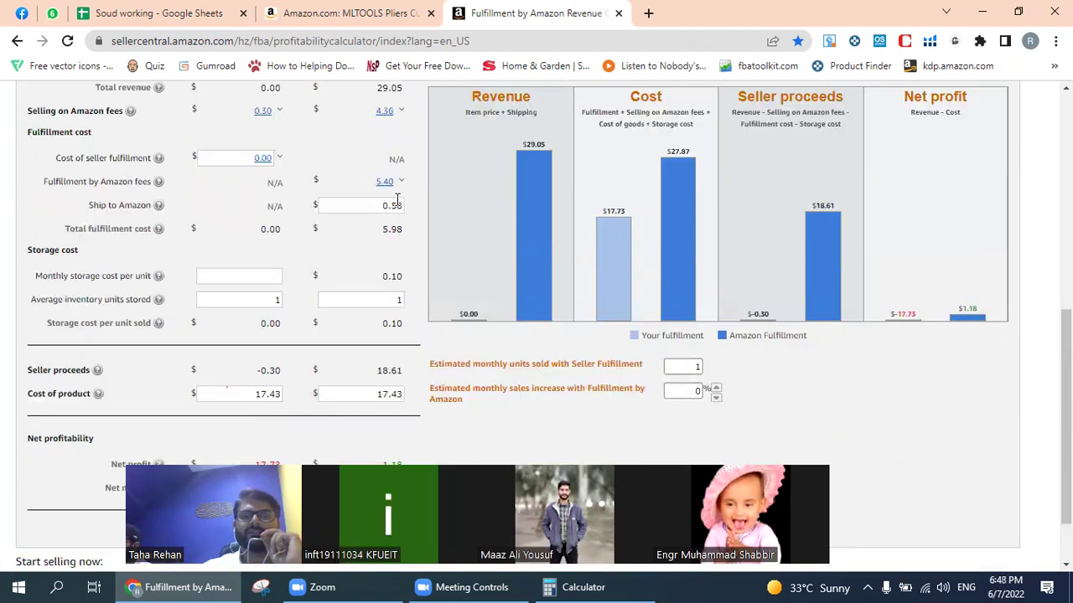
pyautogui.click(402, 111)
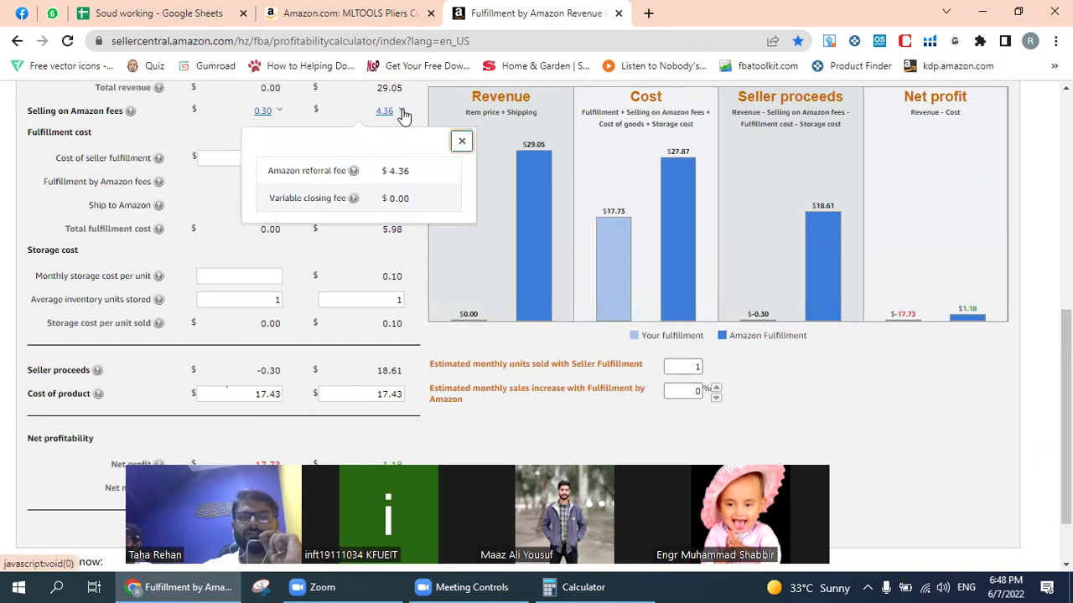
pyautogui.click(462, 142)
pyautogui.click(403, 183)
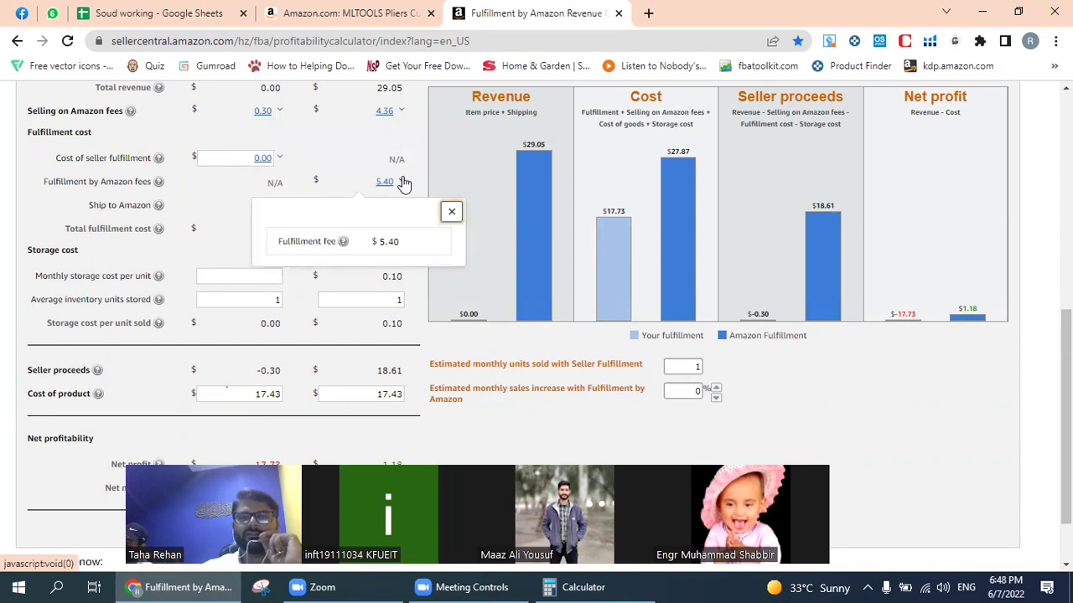
pyautogui.click(451, 211)
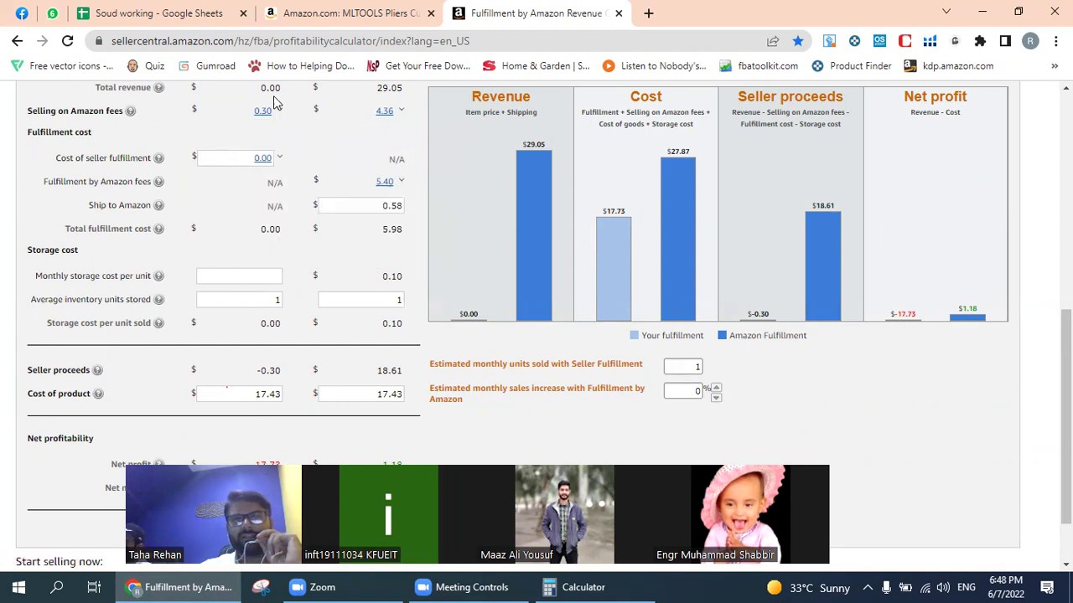
# Step: Switch to the Soud working spreadsheet, add a "Selling Price" header in L1 and widen column L to fit it
pyautogui.click(151, 12)
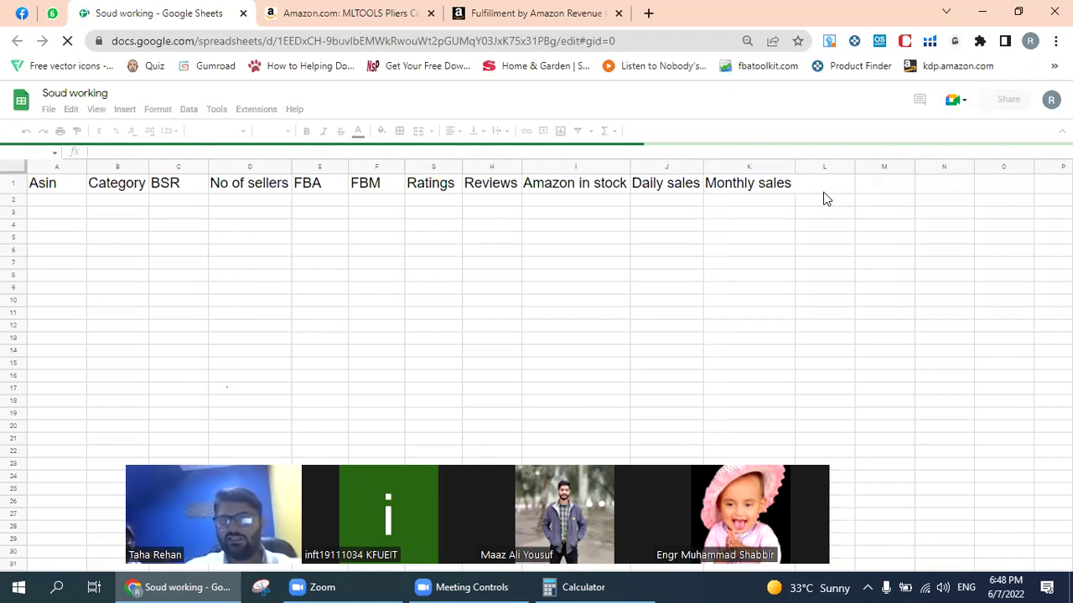
pyautogui.click(553, 10)
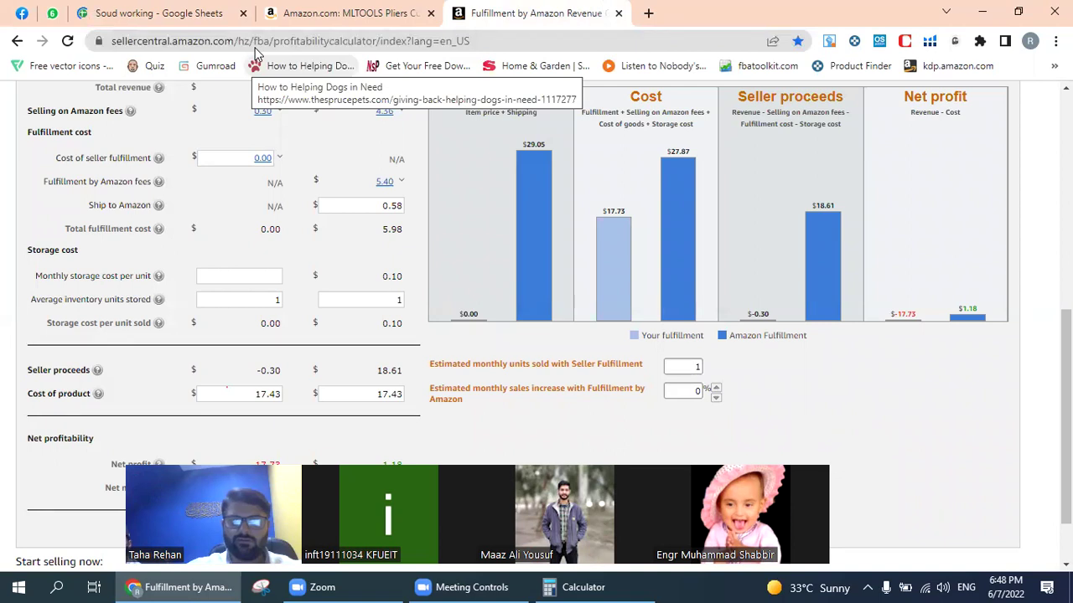
pyautogui.click(151, 13)
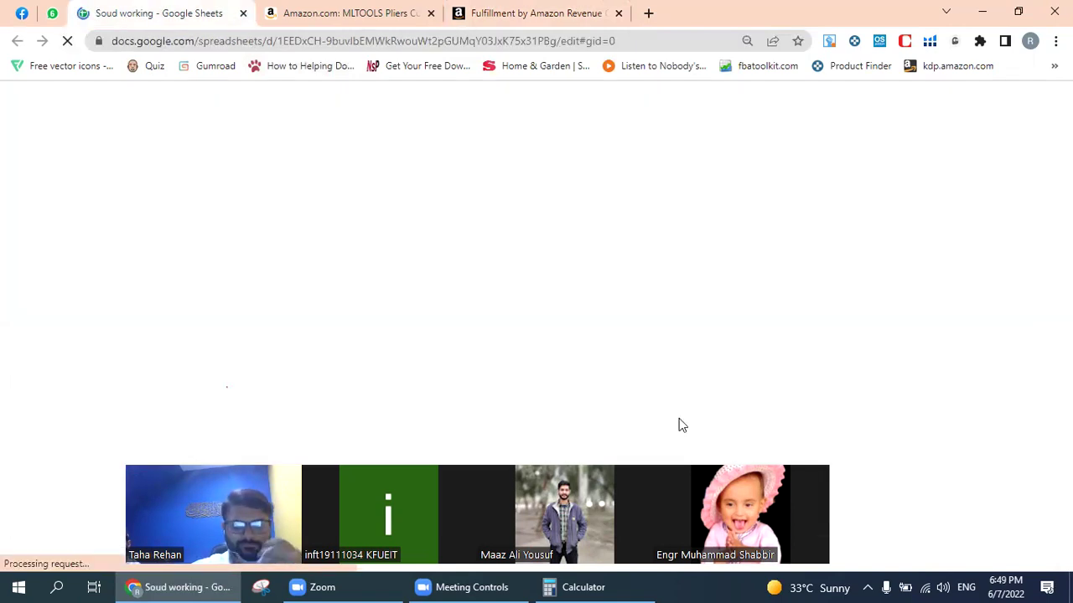
pyautogui.click(825, 187)
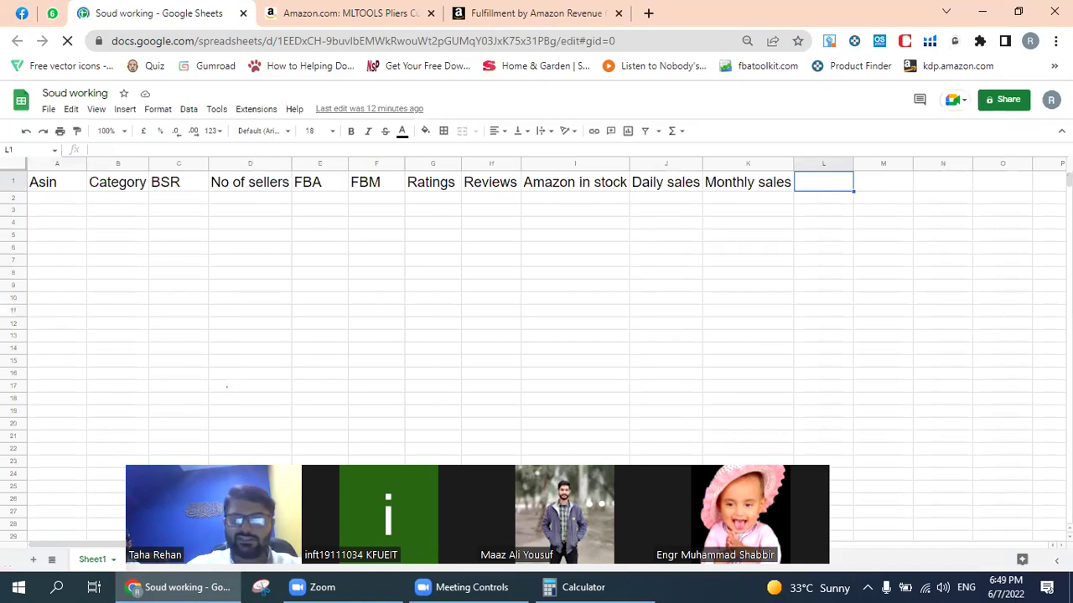
pyautogui.write('Selling Price')
pyautogui.press('Tab')
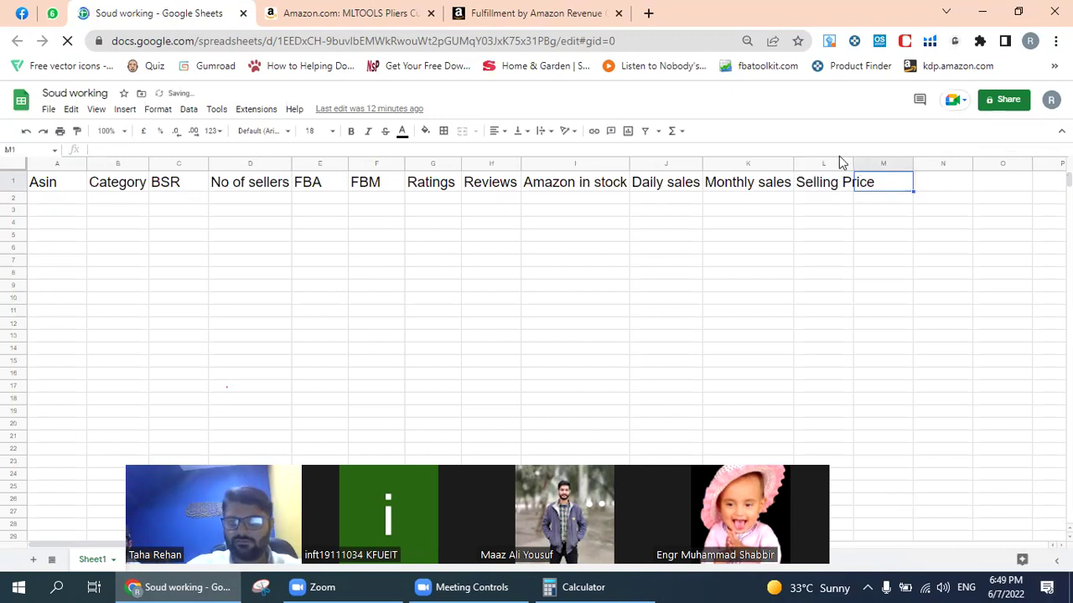
pyautogui.moveTo(853, 162); pyautogui.dragTo(876, 178)
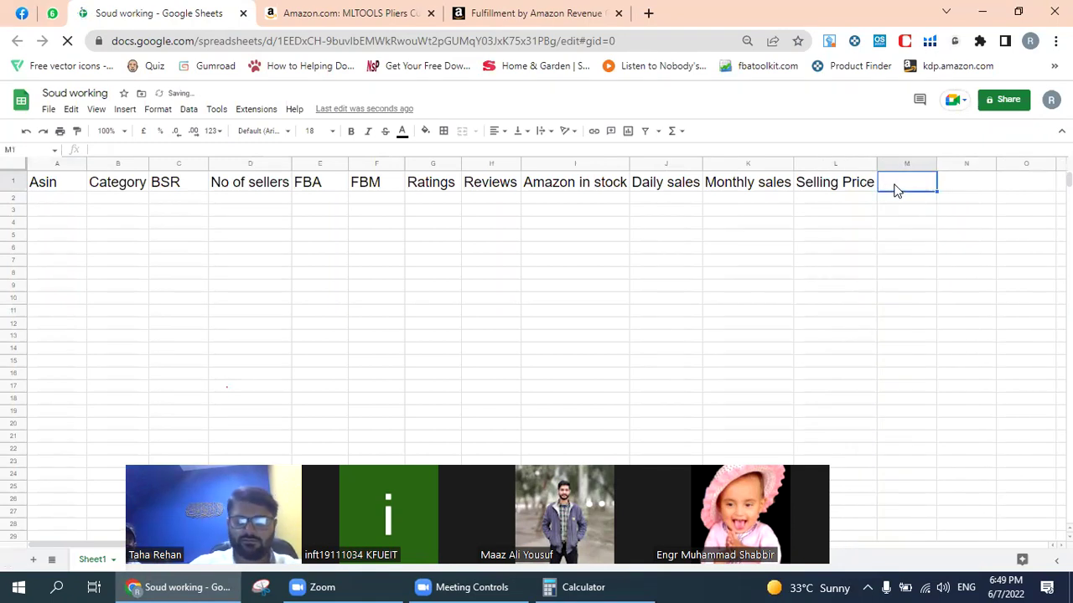
# Step: Add the headers "Item weight" in M1 and "Shiping cost" in N1
pyautogui.write('Item ')
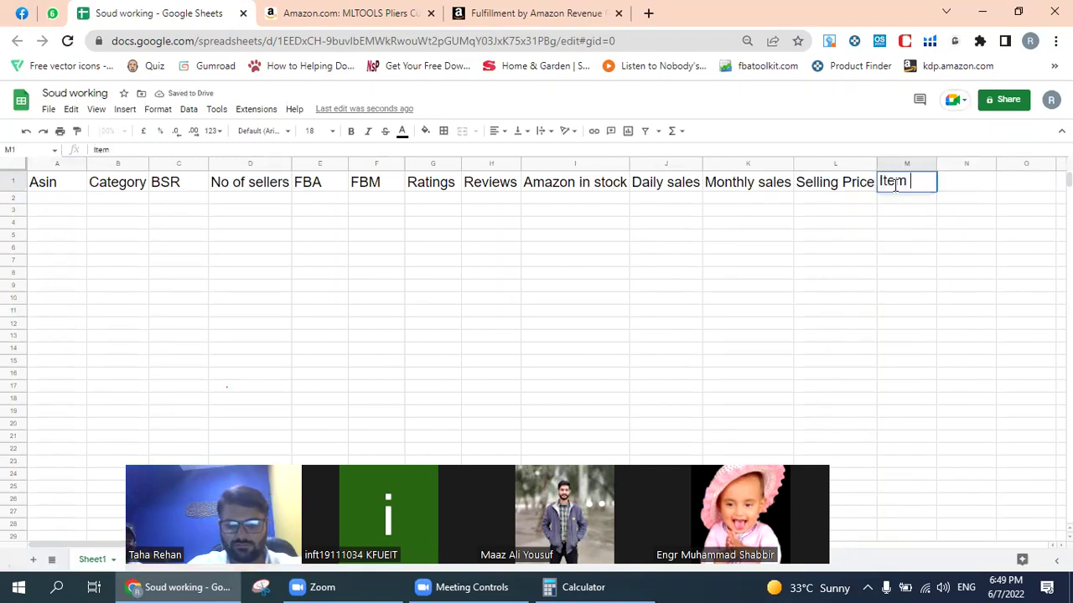
pyautogui.write('weight')
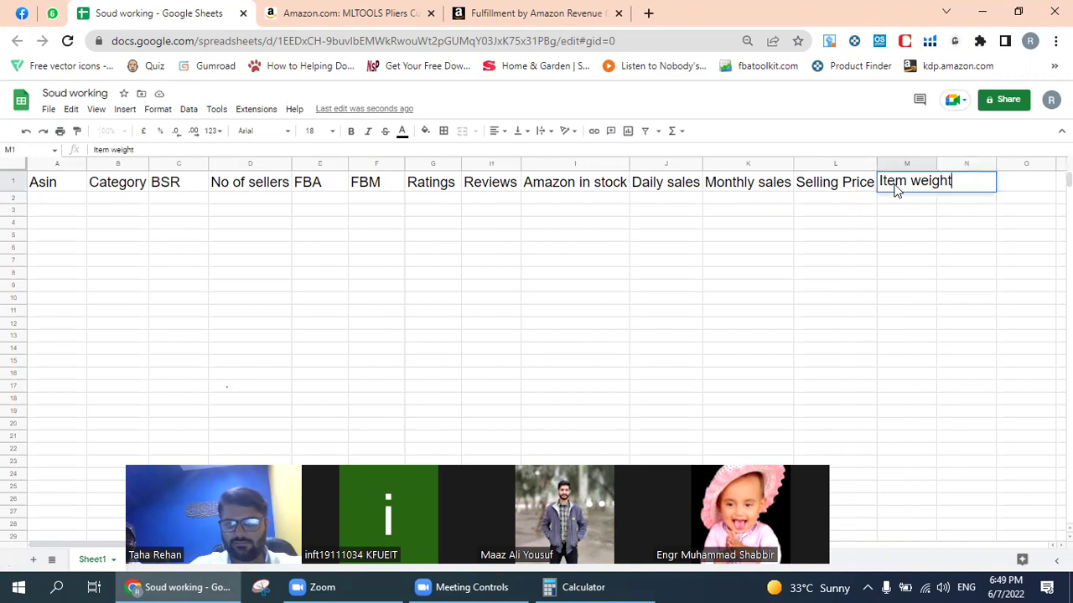
pyautogui.press('Tab')
pyautogui.write('Sh')
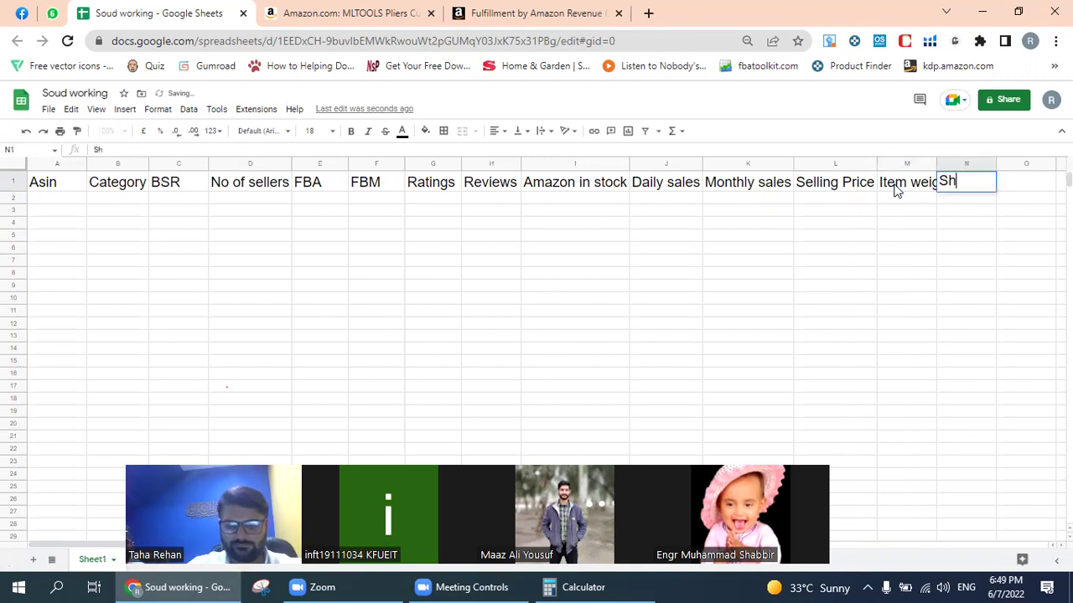
pyautogui.write('iping cost')
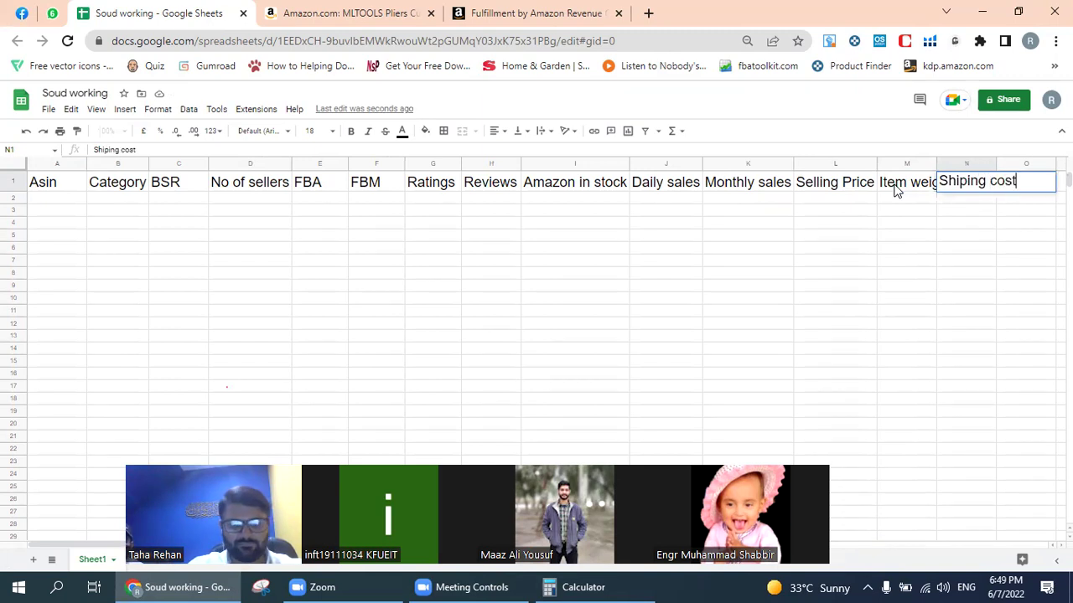
pyautogui.press('Tab')
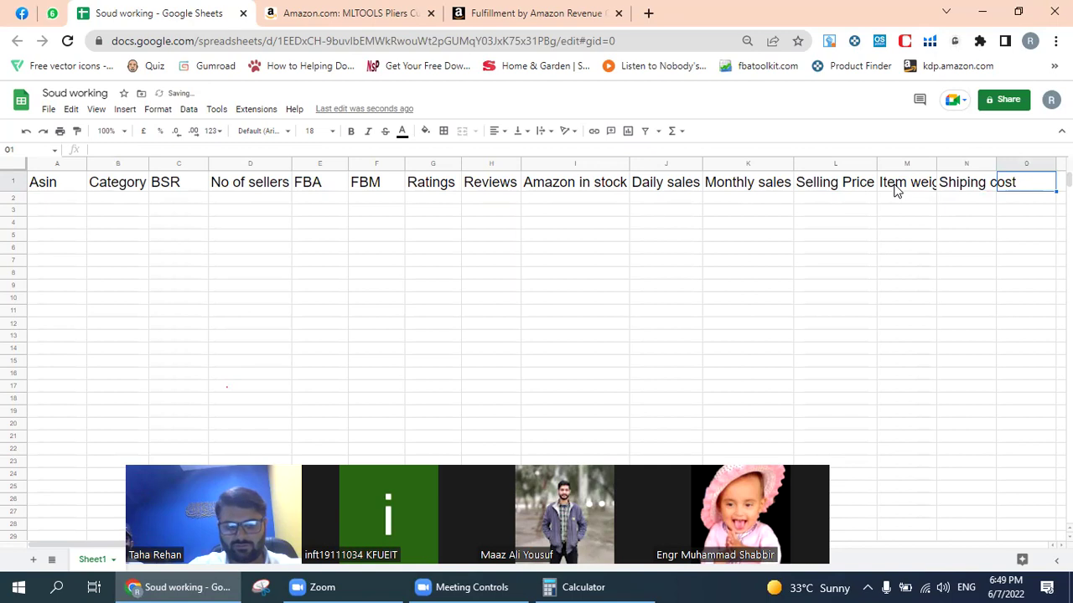
# Step: Add the headers "product cost", "referrel fee" and "FBA fees" in O1 through Q1
pyautogui.write('product cost')
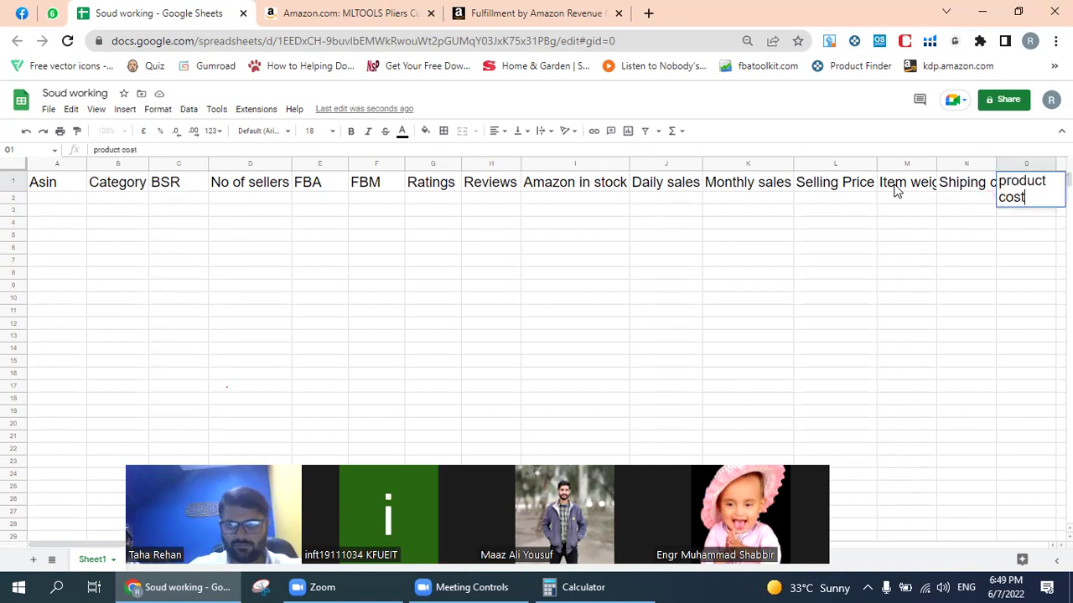
pyautogui.press('Tab')
pyautogui.write('referrel fee')
pyautogui.press('Tab')
pyautogui.write('FN')
pyautogui.press('BackSpace')
pyautogui.write('BA fees')
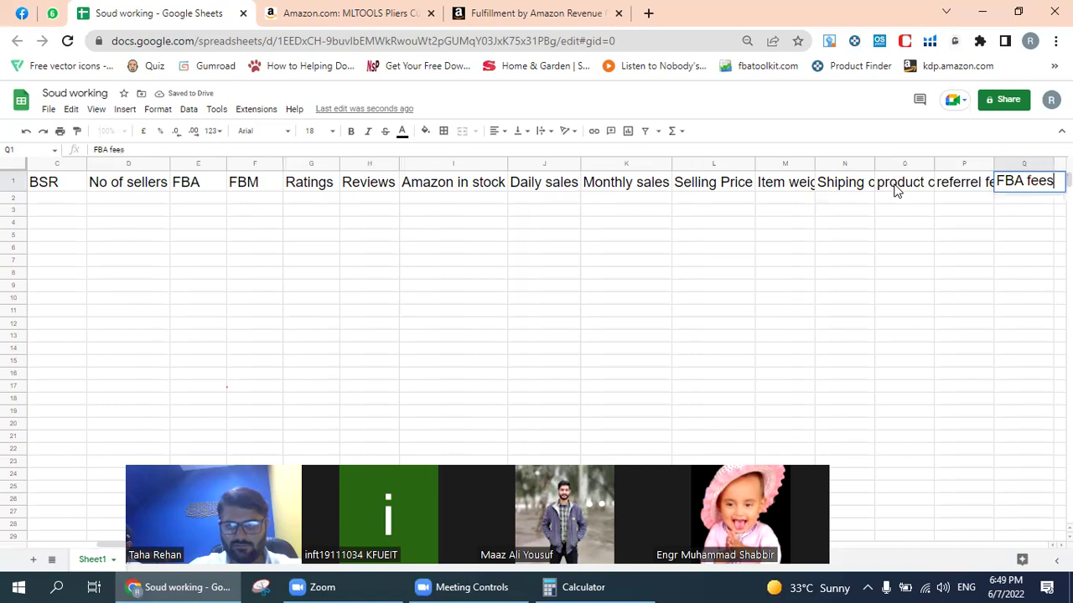
pyautogui.press('Tab')
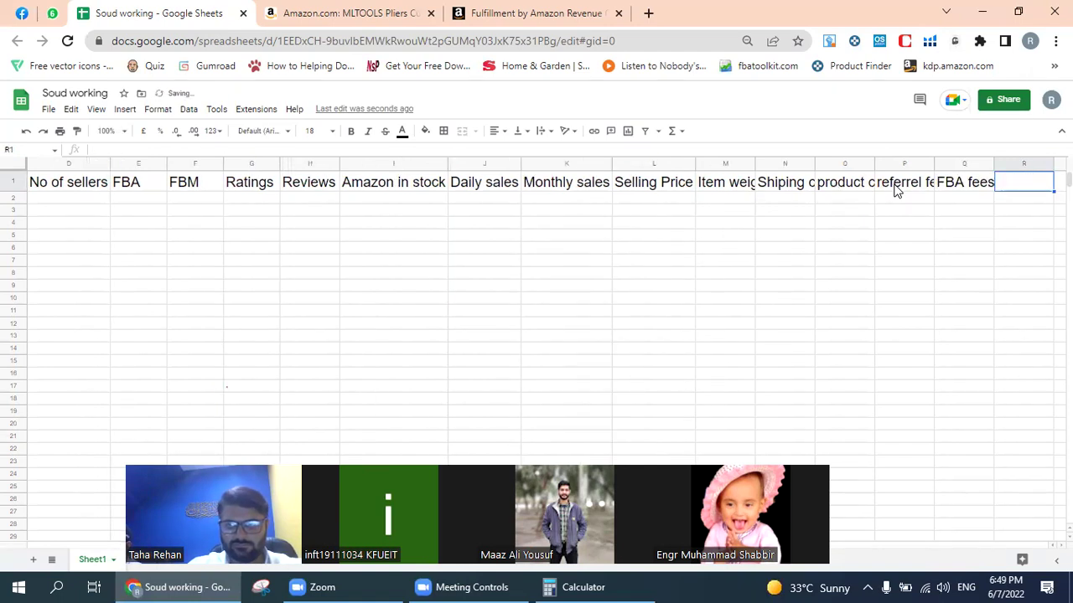
# Step: Add the headers "Profit" in R1 and "Net margin" in S1
pyautogui.write('Profit')
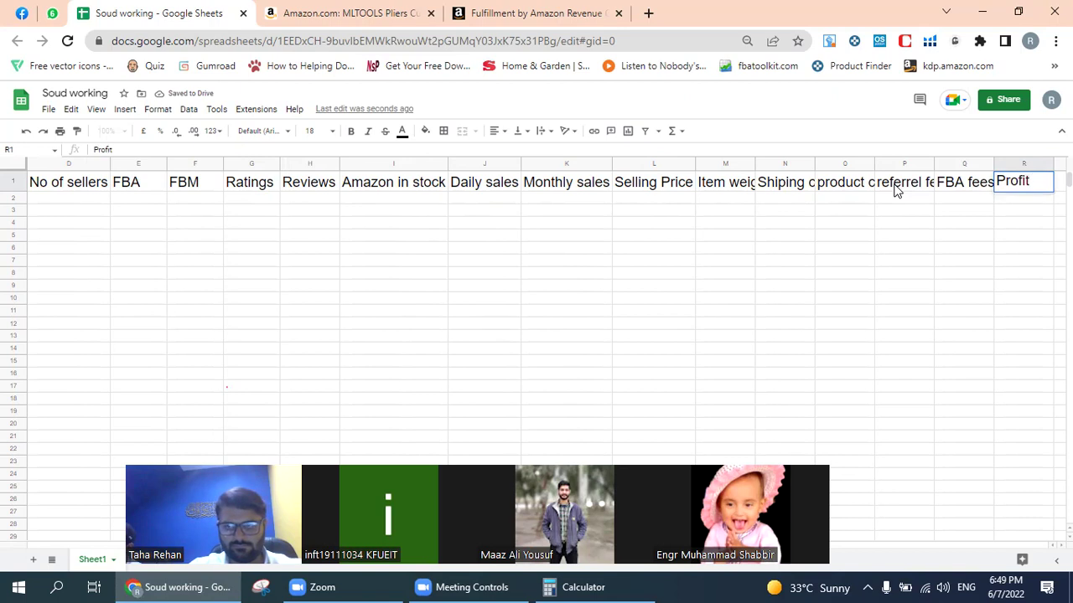
pyautogui.press('Tab')
pyautogui.write('ROI')
pyautogui.press('BackSpace')
pyautogui.press('BackSpace')
pyautogui.press('BackSpace')
pyautogui.write('NET')
pyautogui.press('BackSpace')
pyautogui.press('BackSpace')
pyautogui.write('et mar')
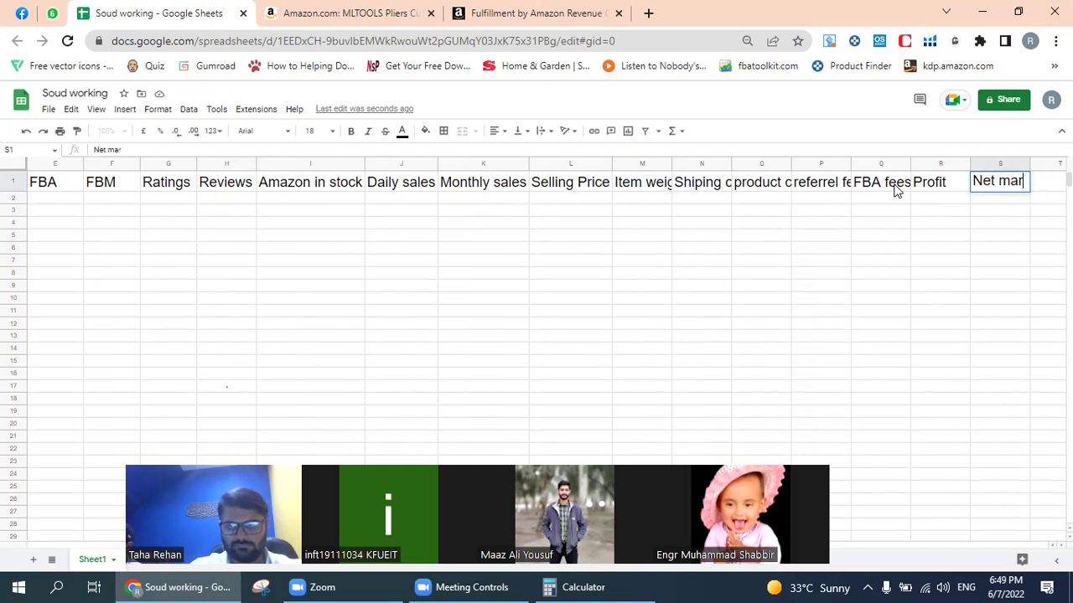
pyautogui.write('gin')
pyautogui.press('Tab')
# Step: Try to add a "Roi" header in T1 and undo the misplaced entry
pyautogui.write('Ro')
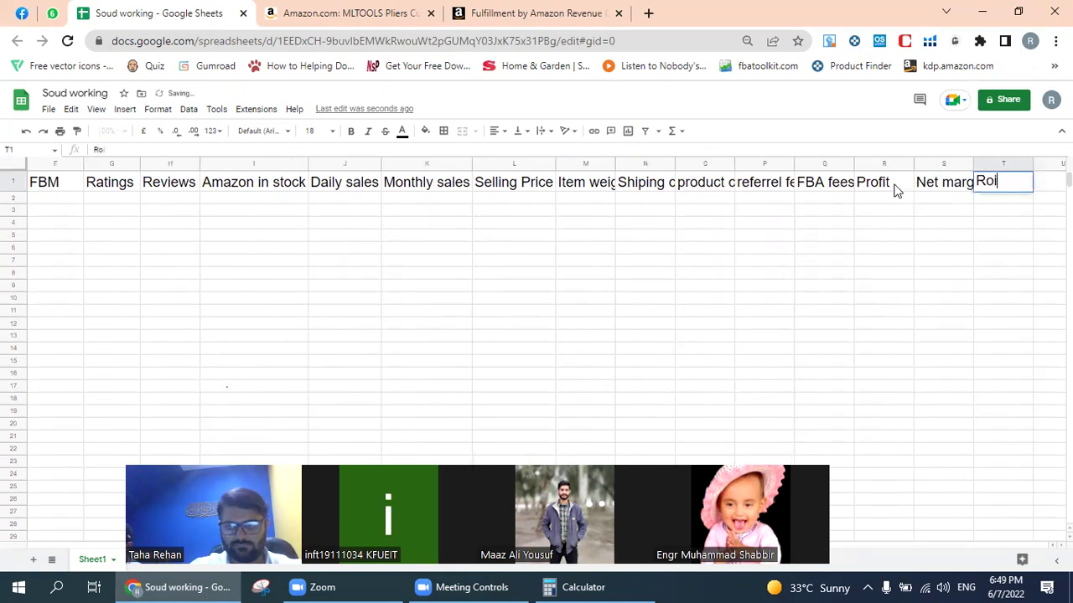
pyautogui.write('i')
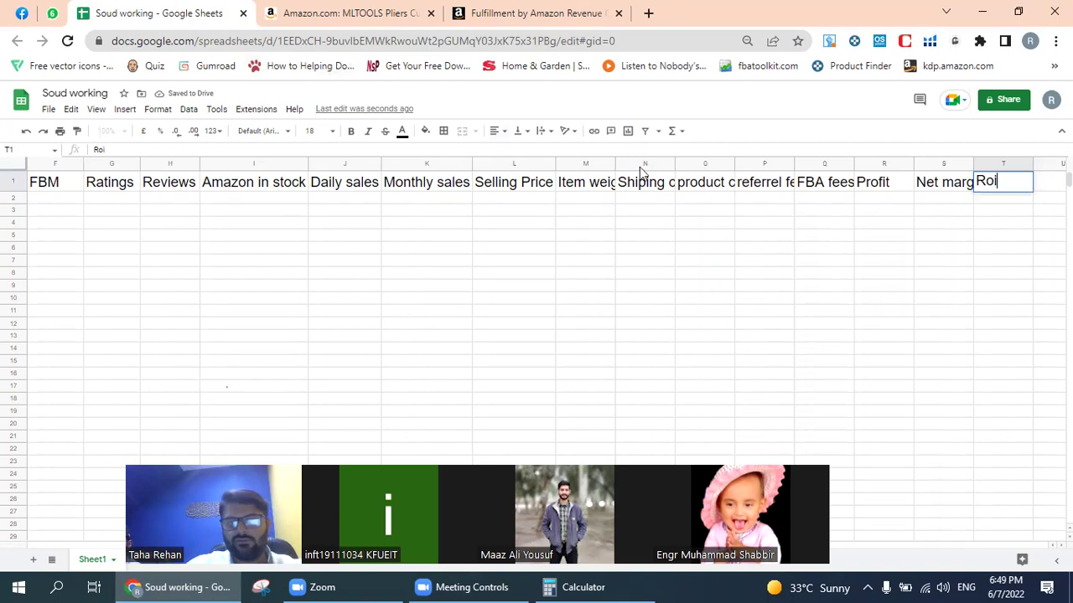
pyautogui.click(609, 166)
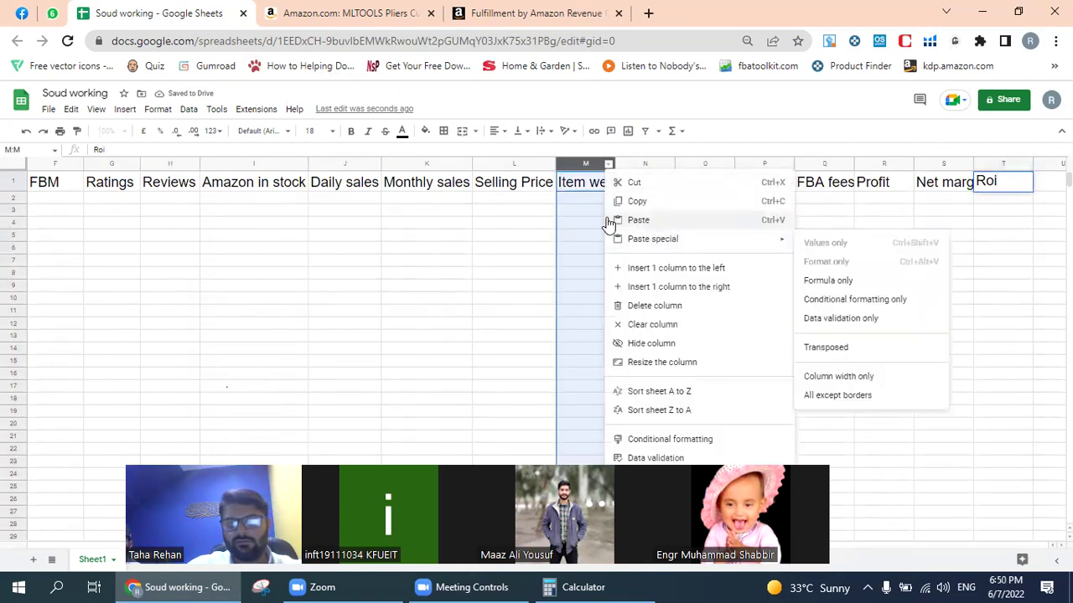
pyautogui.click(1010, 305)
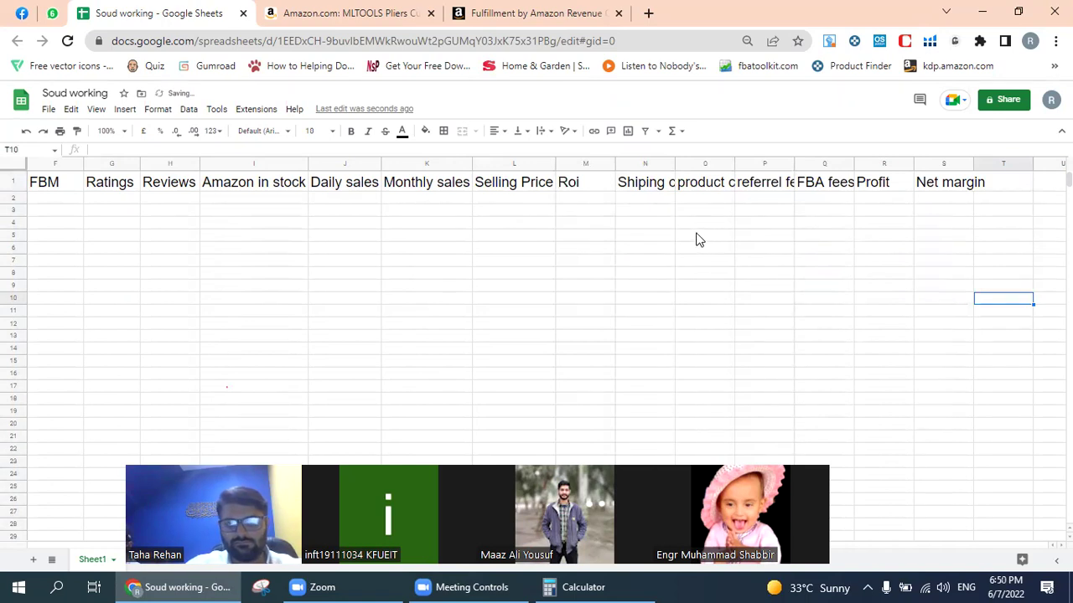
pyautogui.hotkey('ctrl', 'z')
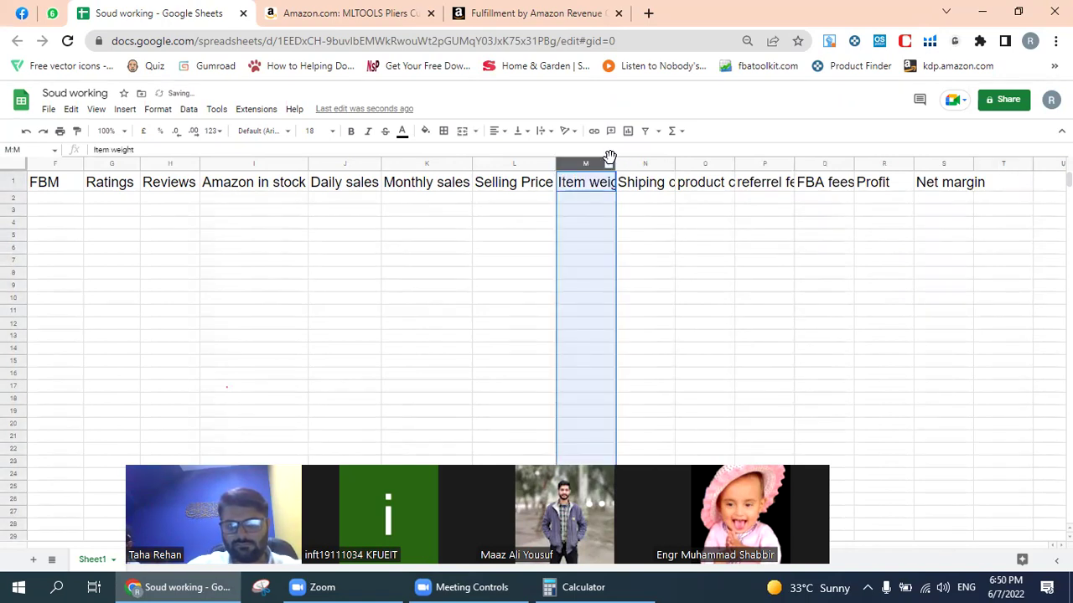
# Step: Widen the columns from Item weight through Net margin to fit their header text
pyautogui.doubleClick(616, 163)
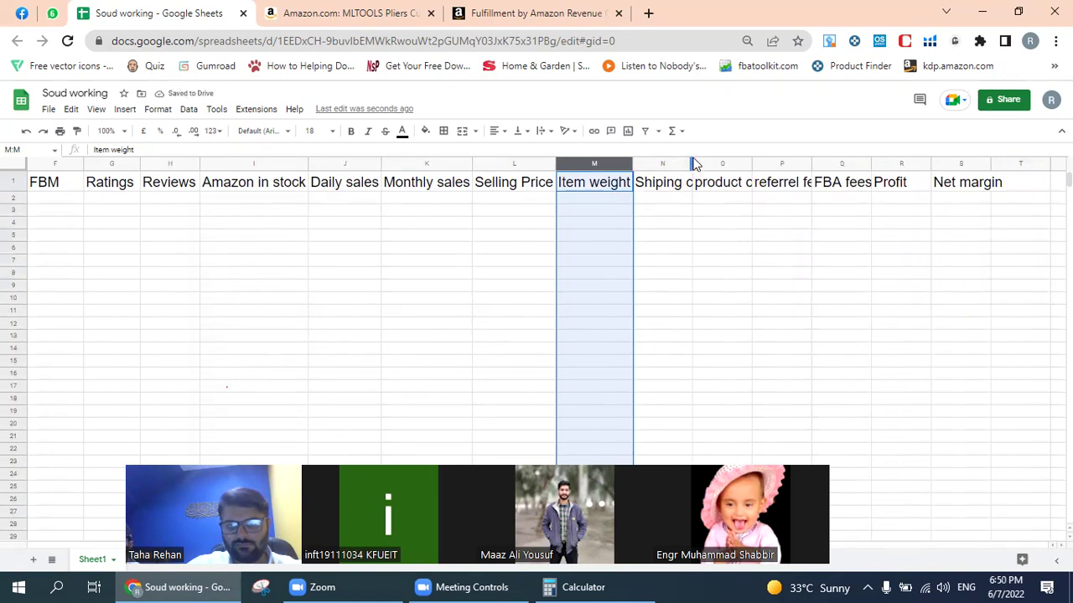
pyautogui.moveTo(691, 164); pyautogui.dragTo(869, 165)
pyautogui.click(928, 165)
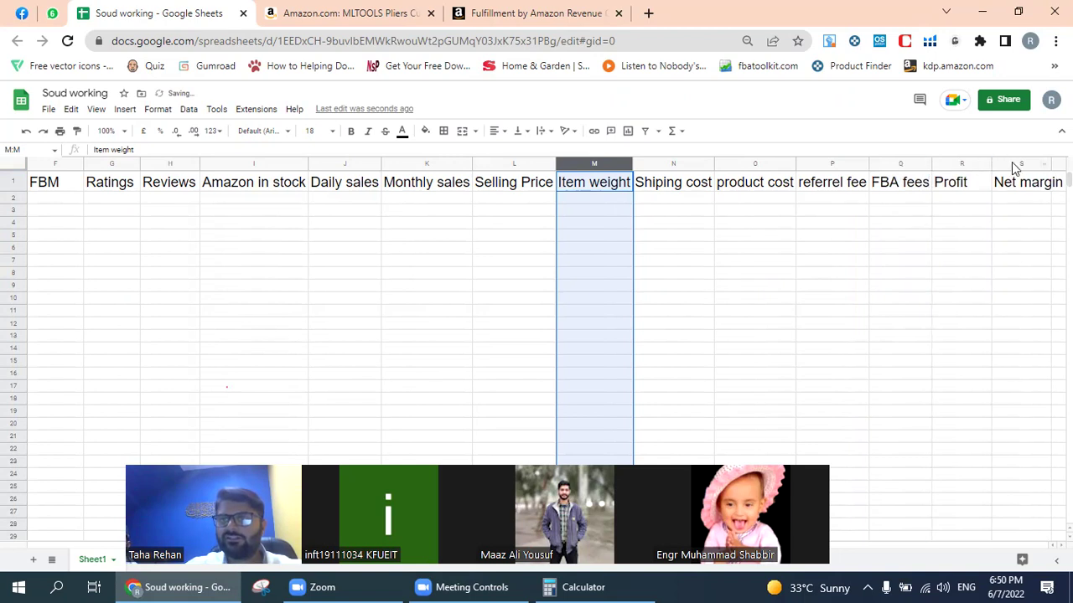
pyautogui.moveTo(1050, 162); pyautogui.dragTo(1065, 163)
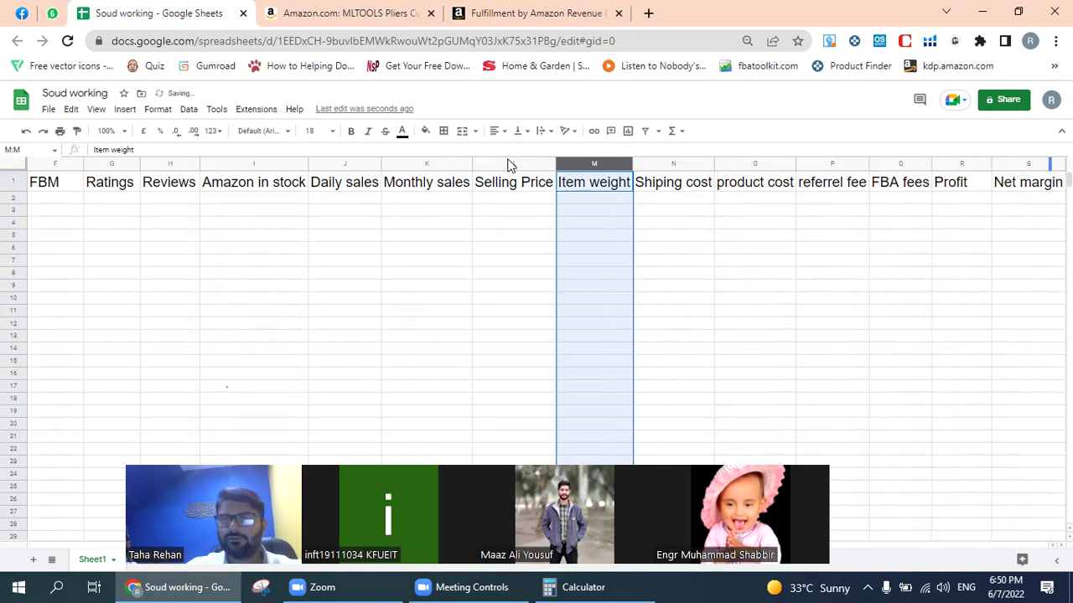
# Step: Enter 29.09 as the selling price in L2
pyautogui.click(515, 199)
pyautogui.write('29.09')
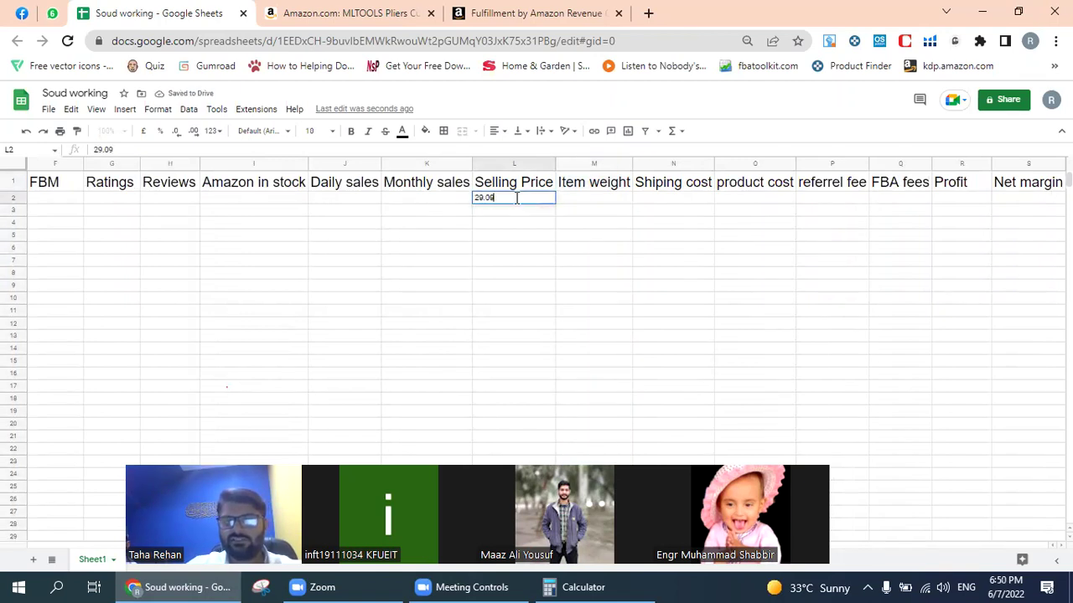
pyautogui.write('8')
pyautogui.press('Tab')
# Step: Check the item price and unit weight in the revenue calculator, and enter selling price 29.05 and item weight 1.17 in row 2
pyautogui.click(474, 13)
pyautogui.scroll(3, 384, 219)
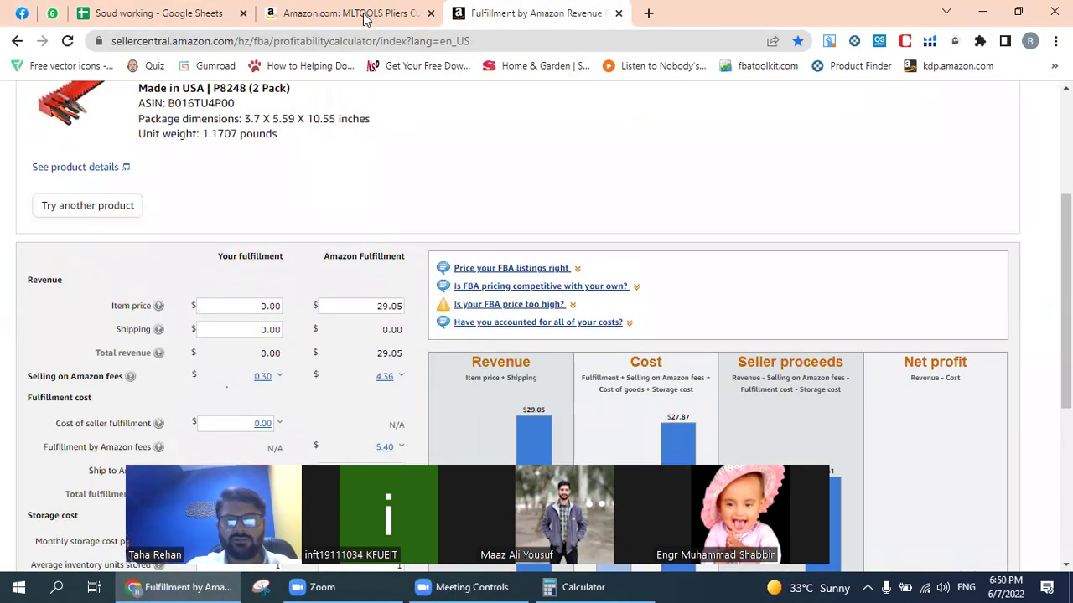
pyautogui.click(164, 15)
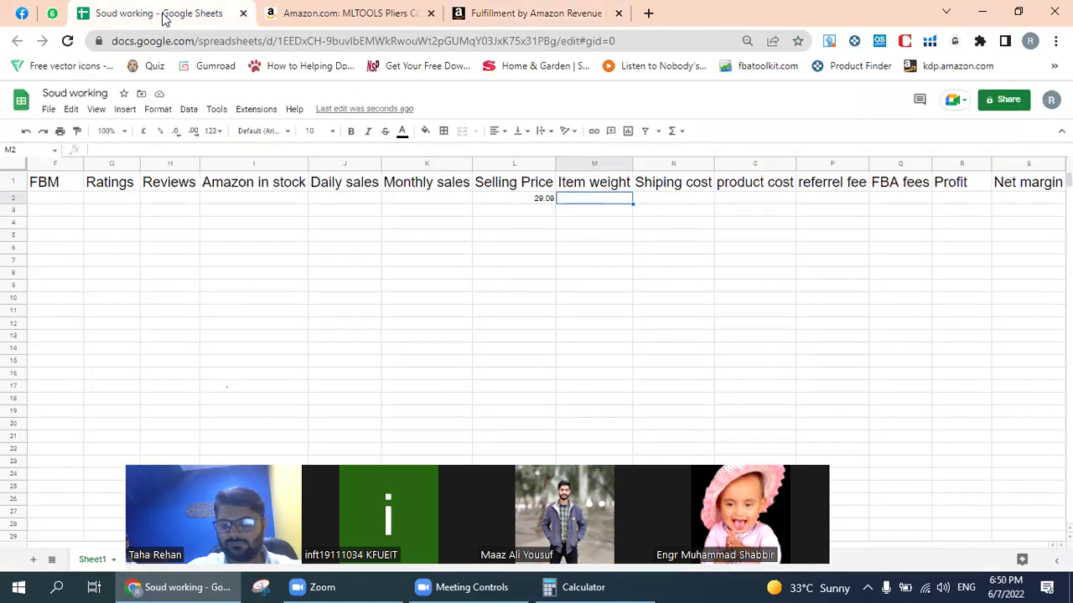
pyautogui.press('Left')
pyautogui.write('29.05')
pyautogui.press('Tab')
pyautogui.write('1.17')
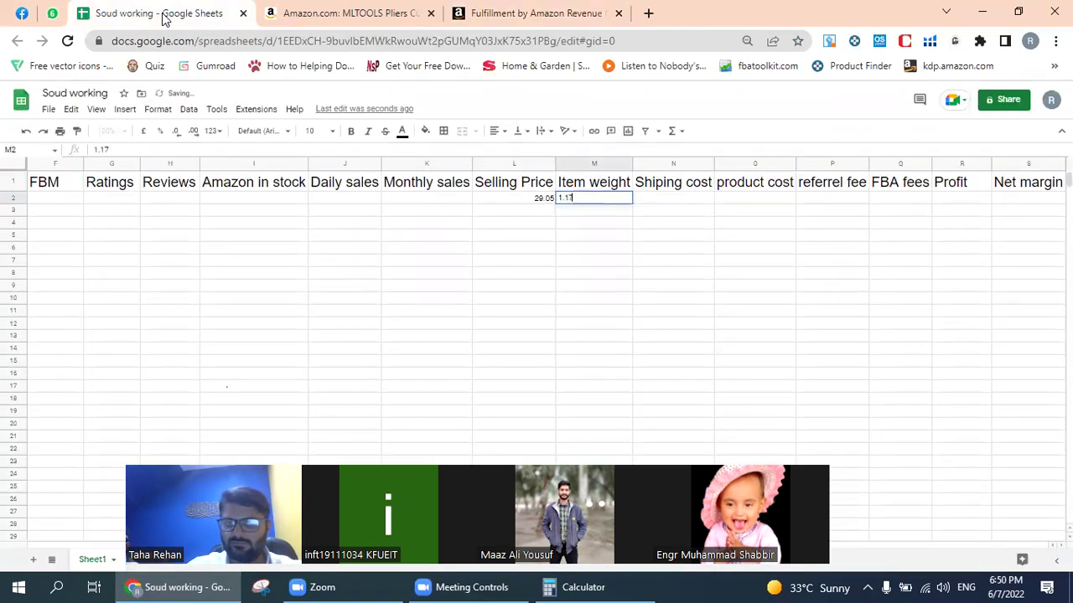
pyautogui.press('Tab')
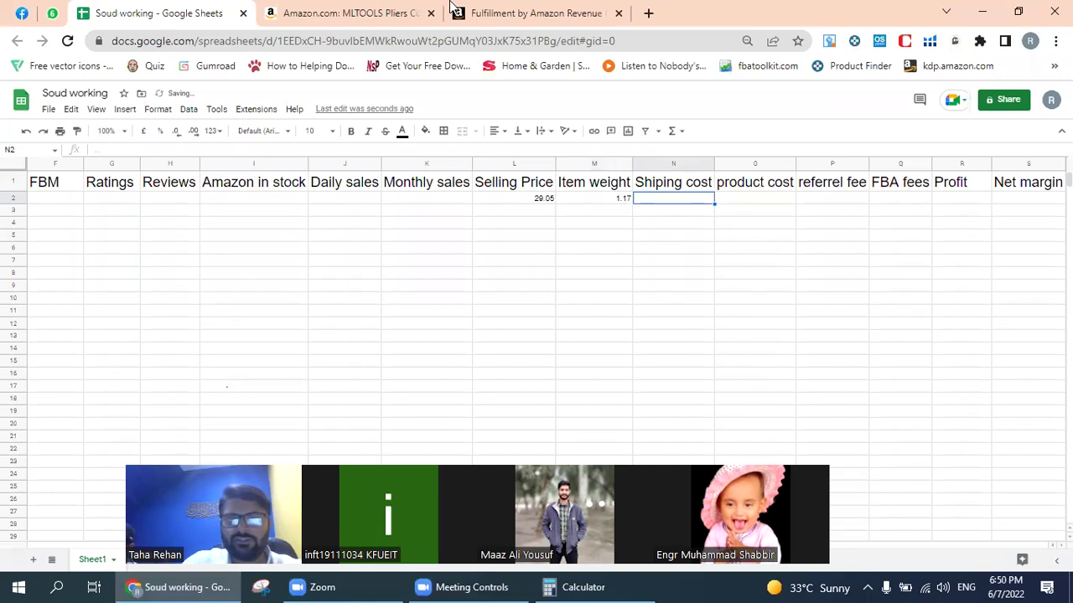
# Step: Check the product cost and shipping values in the revenue calculator, and enter 17.43 in N2 of the spreadsheet
pyautogui.click(486, 15)
pyautogui.scroll(-3, 379, 226)
pyautogui.scroll(-1, 378, 238)
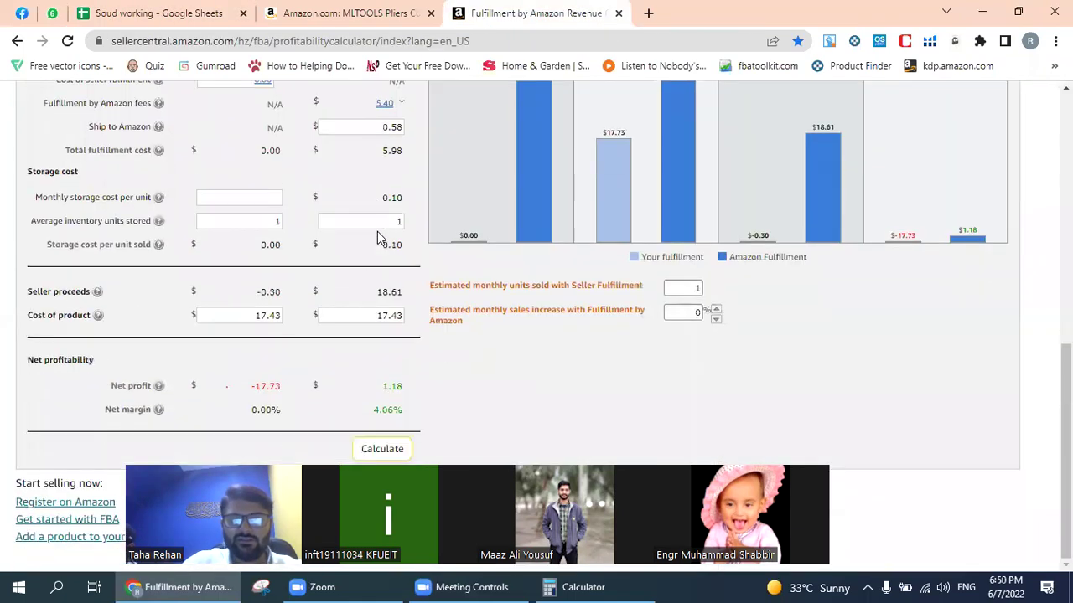
pyautogui.click(181, 13)
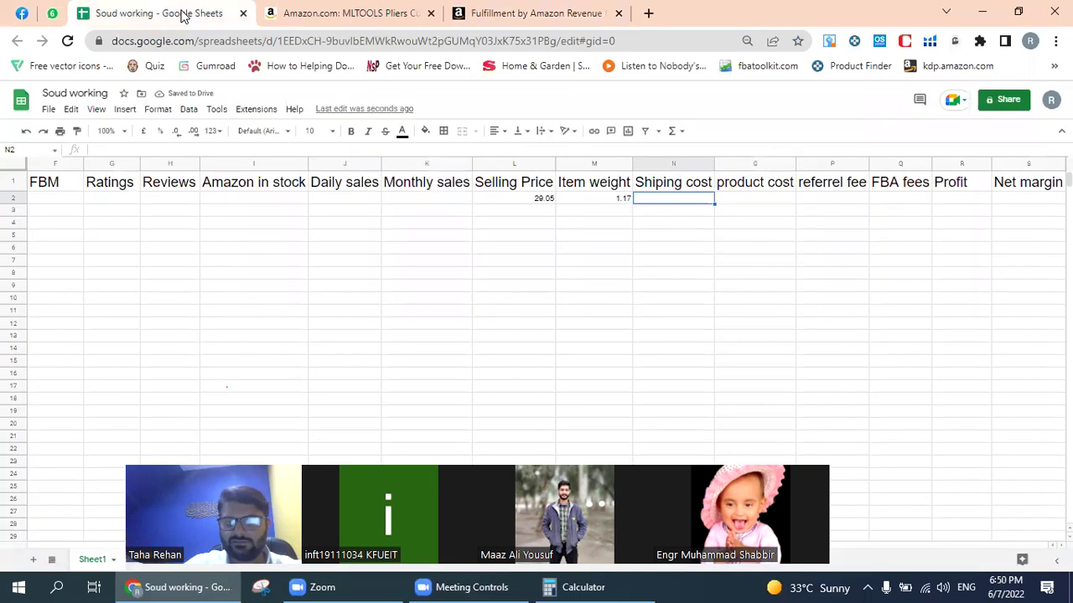
pyautogui.write('17.43')
pyautogui.press('Tab')
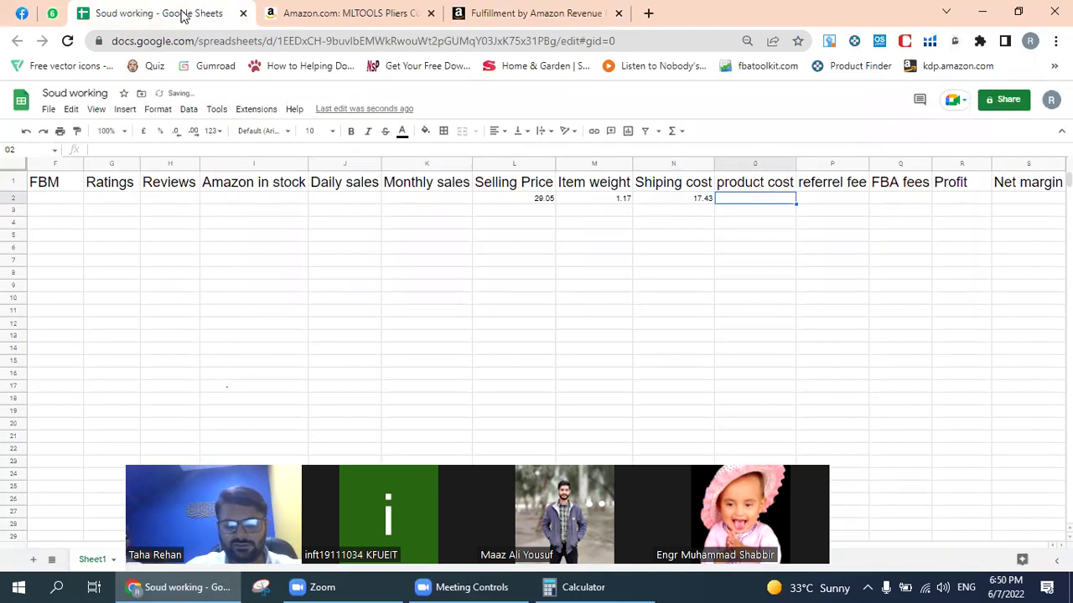
# Step: Move 17.43 from N2 to the product cost cell O2 and enter 0.585 as the shipping cost in N2
pyautogui.press('Left')
pyautogui.hotkey('ctrl', 'c')
pyautogui.press('Right')
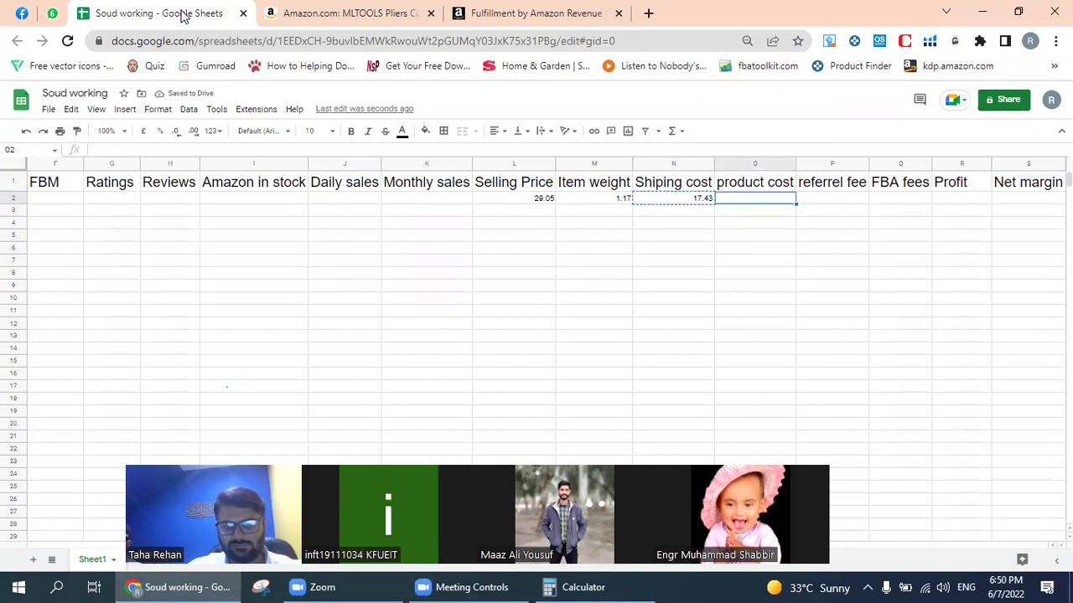
pyautogui.hotkey('ctrl', 'v')
pyautogui.press('Left')
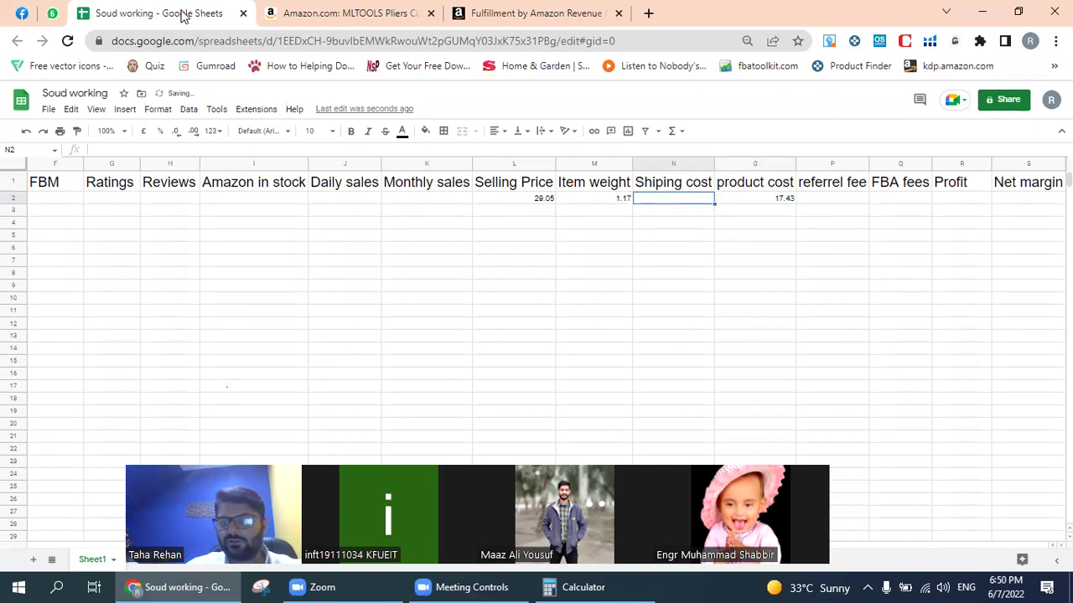
pyautogui.write('0.58')
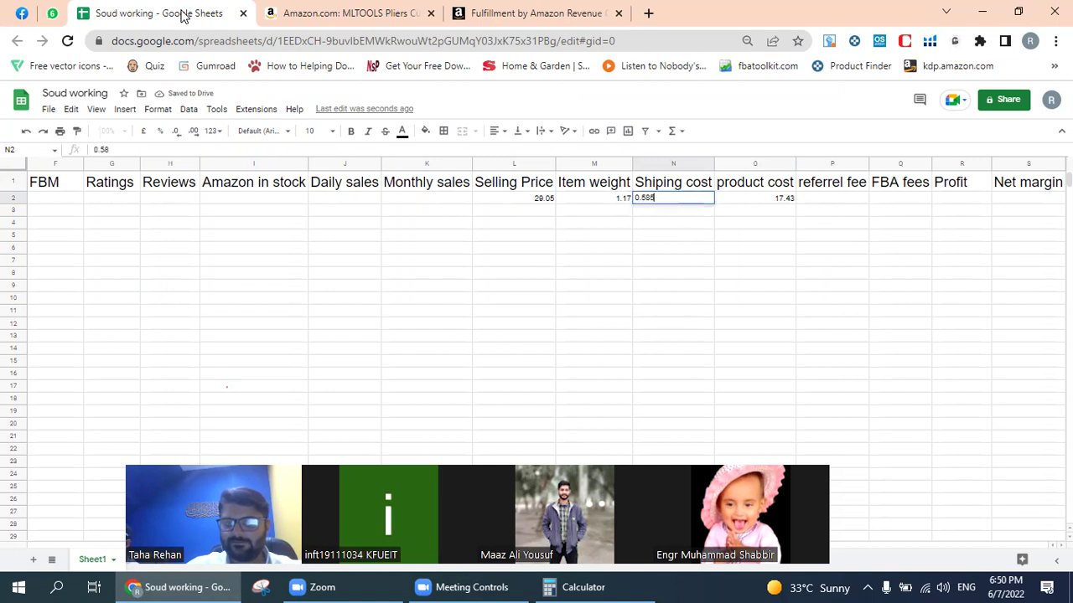
pyautogui.press('Tab')
pyautogui.press('Tab')
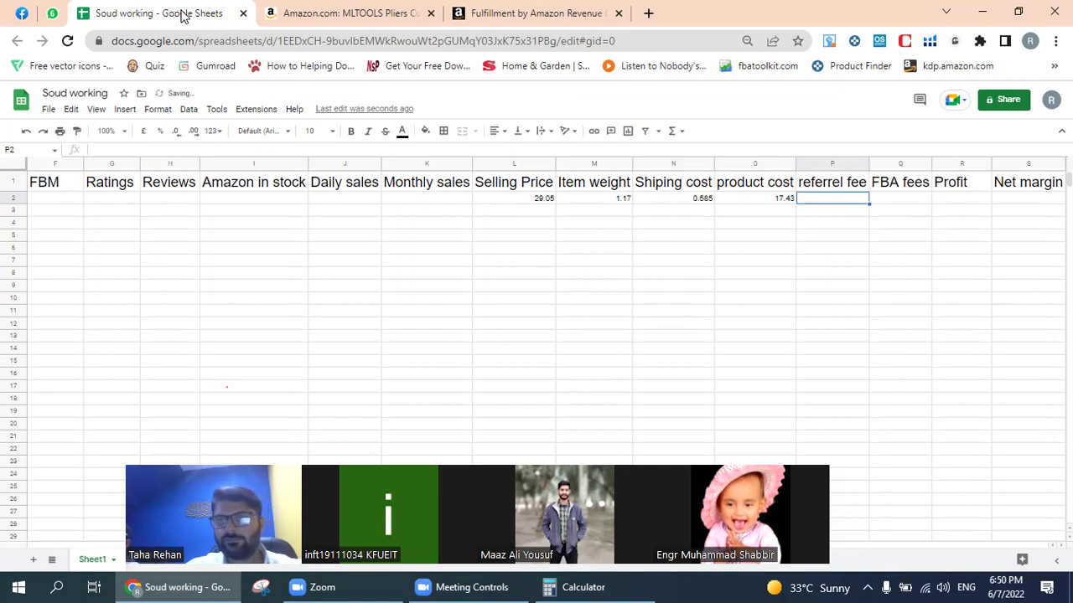
# Step: Copy the Reviews header's formatting onto the row 2 cells with Paint format
pyautogui.click(12, 181)
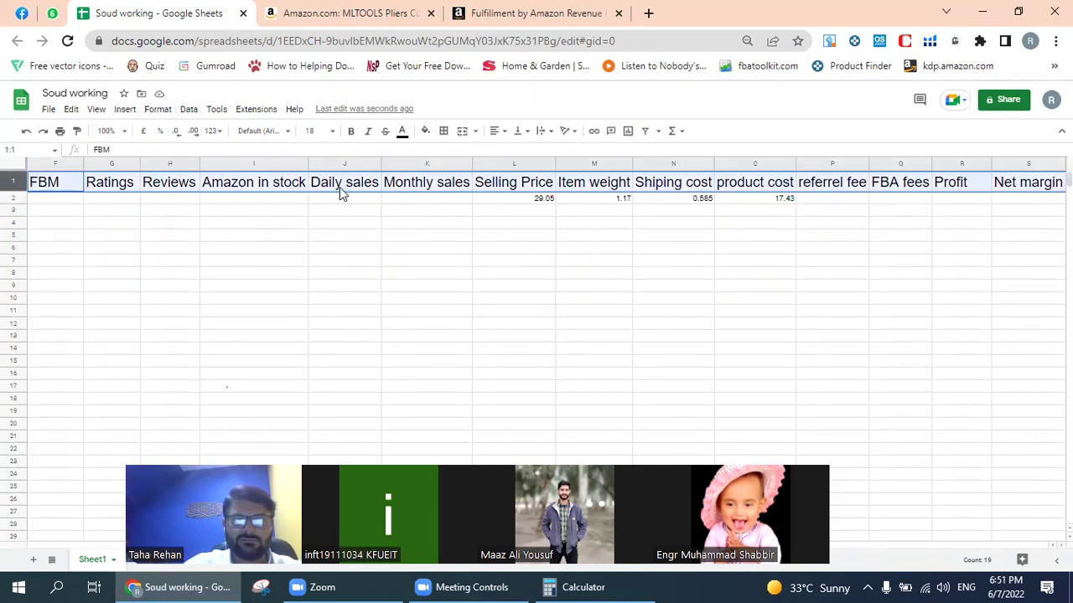
pyautogui.click(227, 277)
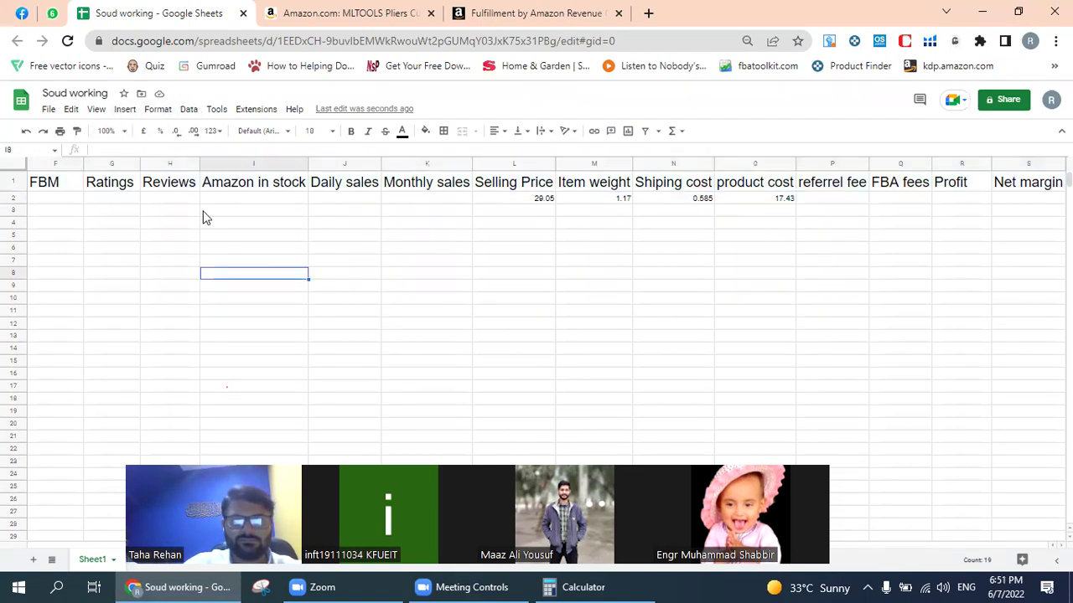
pyautogui.click(170, 183)
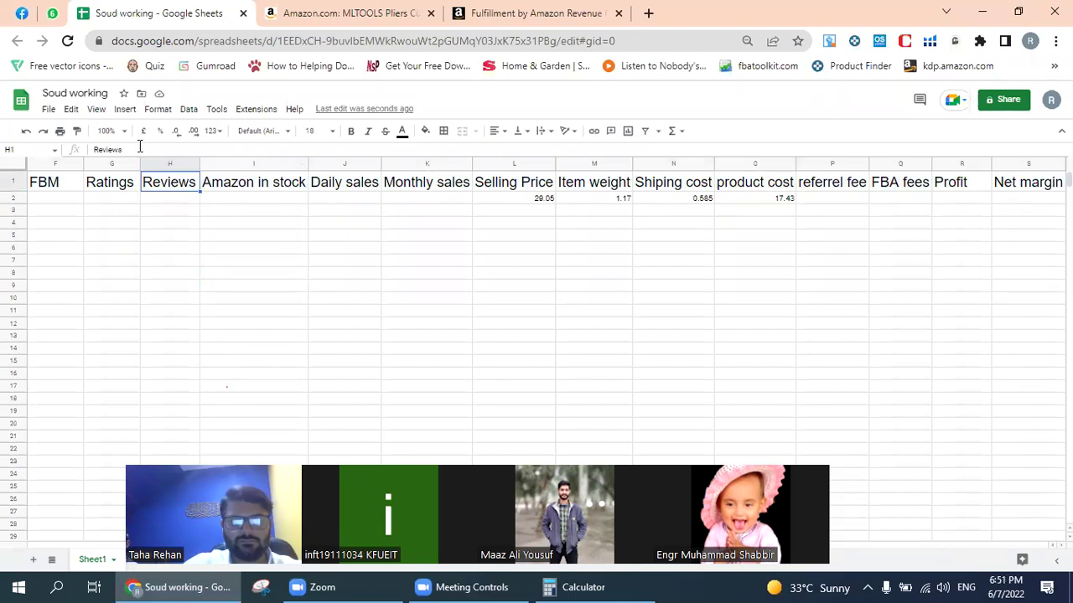
pyautogui.click(76, 131)
pyautogui.moveTo(46, 205); pyautogui.dragTo(983, 199)
pyautogui.click(871, 233)
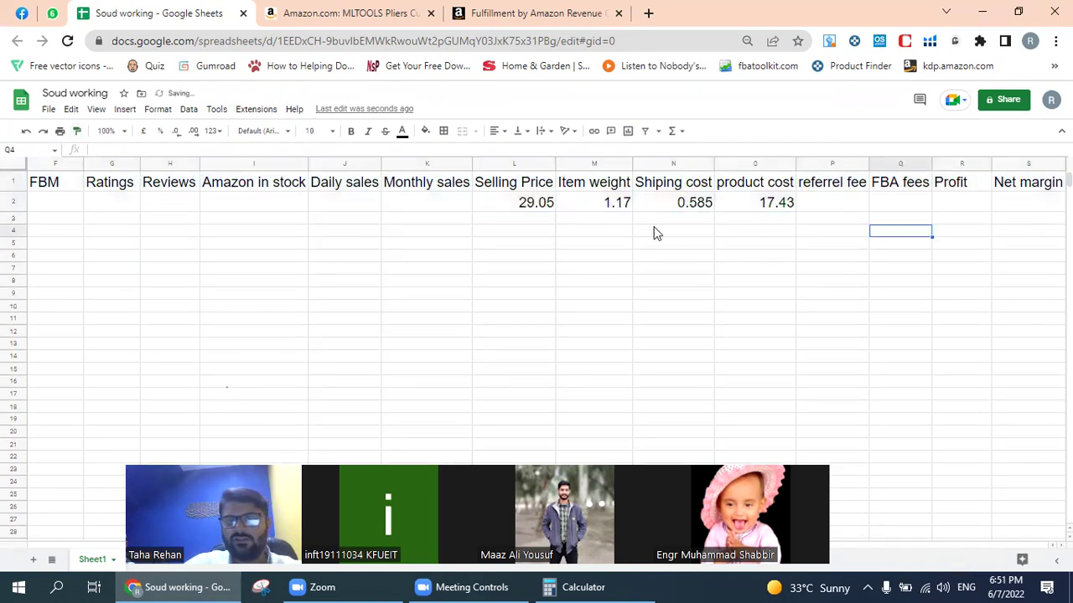
# Step: Look up the selling on Amazon fees and fulfillment fees in the revenue calculator for the referral fee cell P2
pyautogui.click(832, 209)
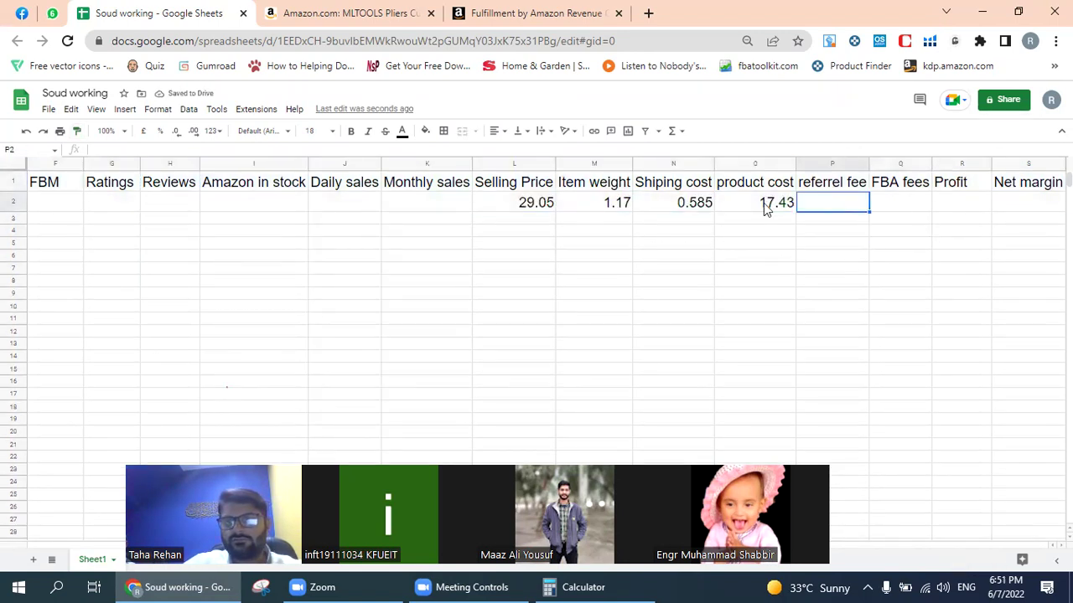
pyautogui.click(486, 14)
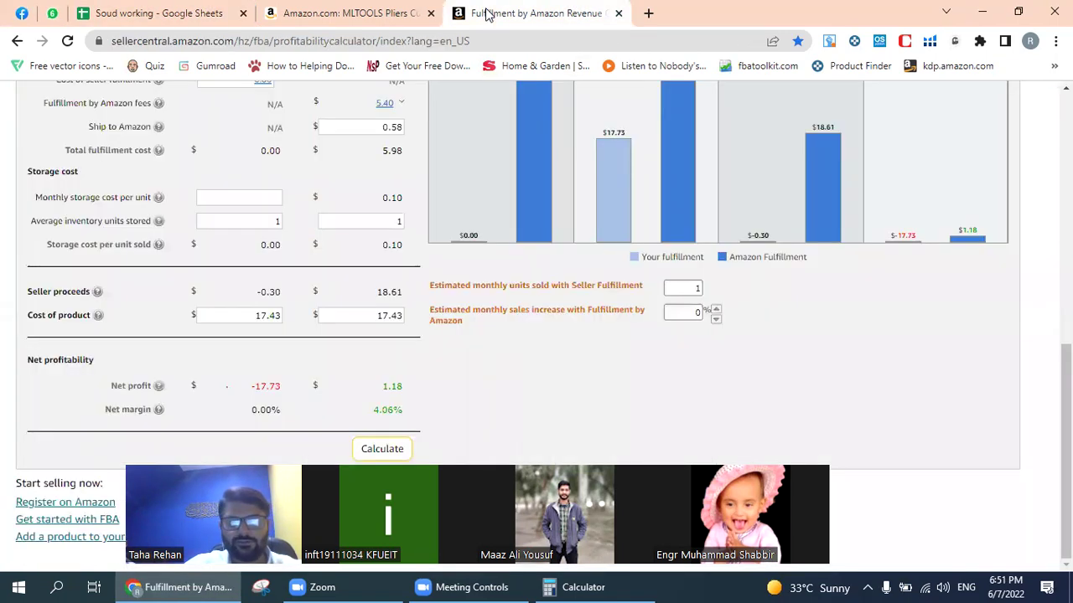
pyautogui.scroll(1, 411, 118)
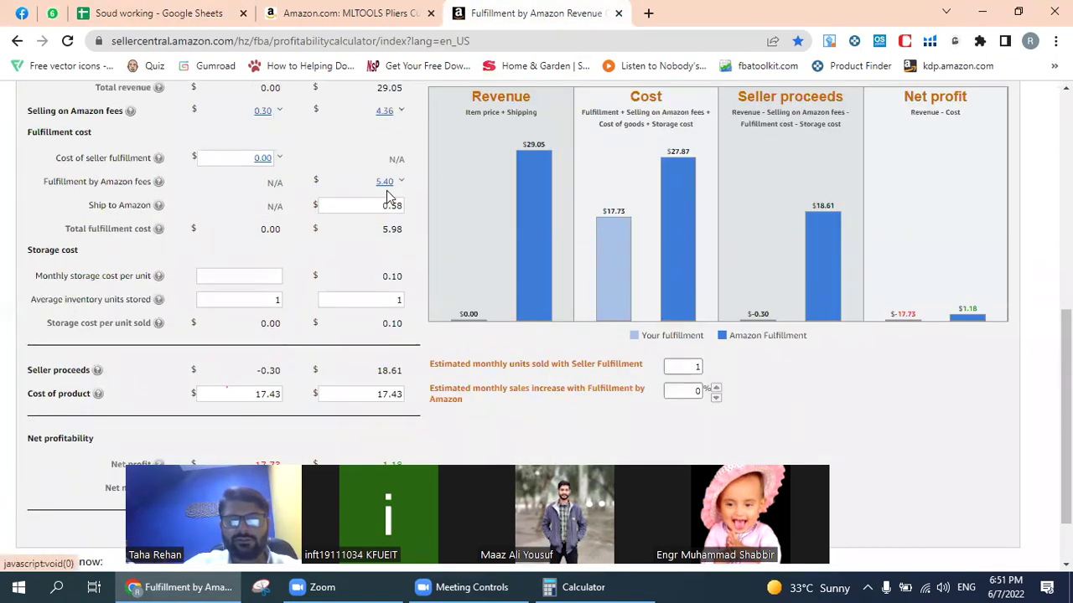
pyautogui.click(152, 10)
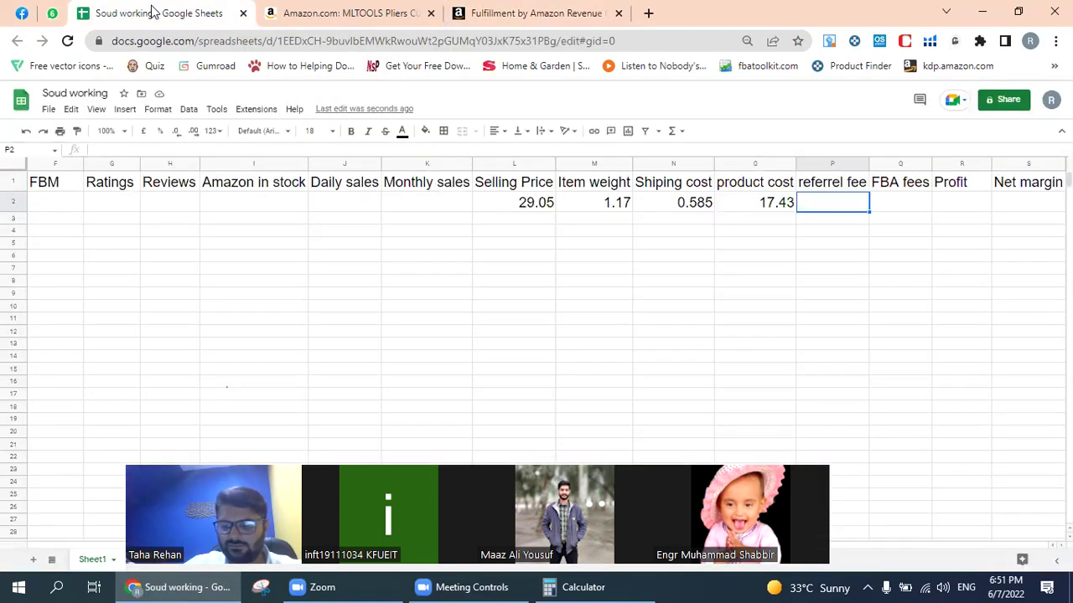
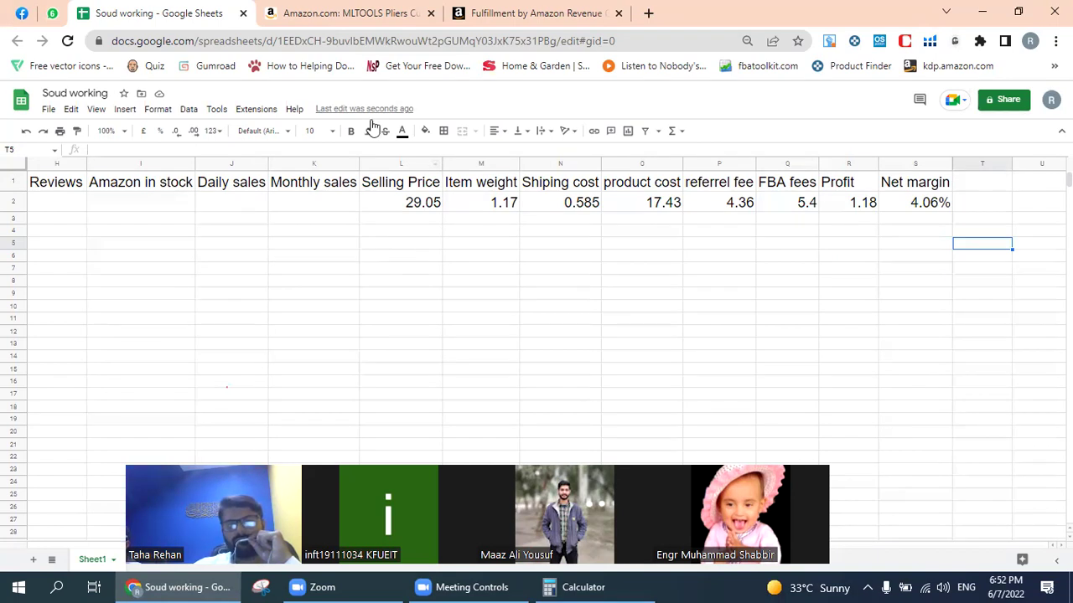
pyautogui.click(346, 14)
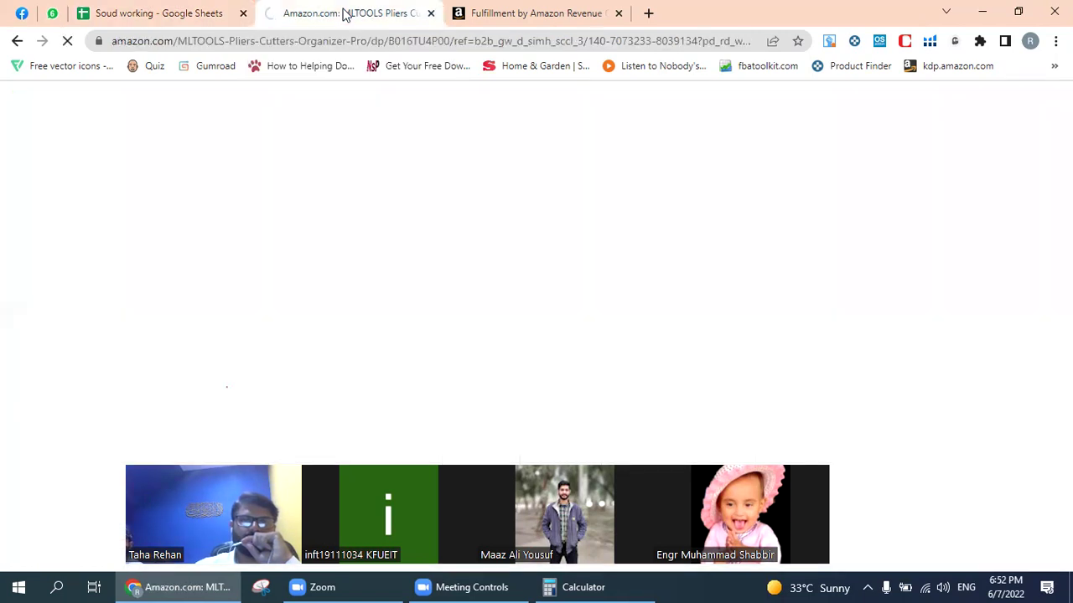
pyautogui.click(179, 15)
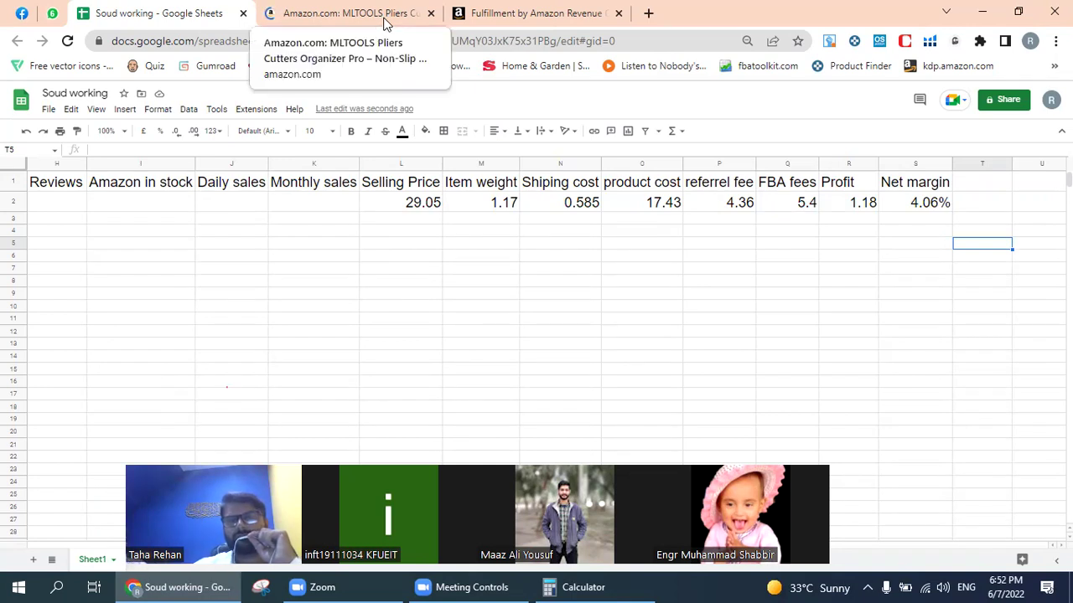
pyautogui.click(386, 16)
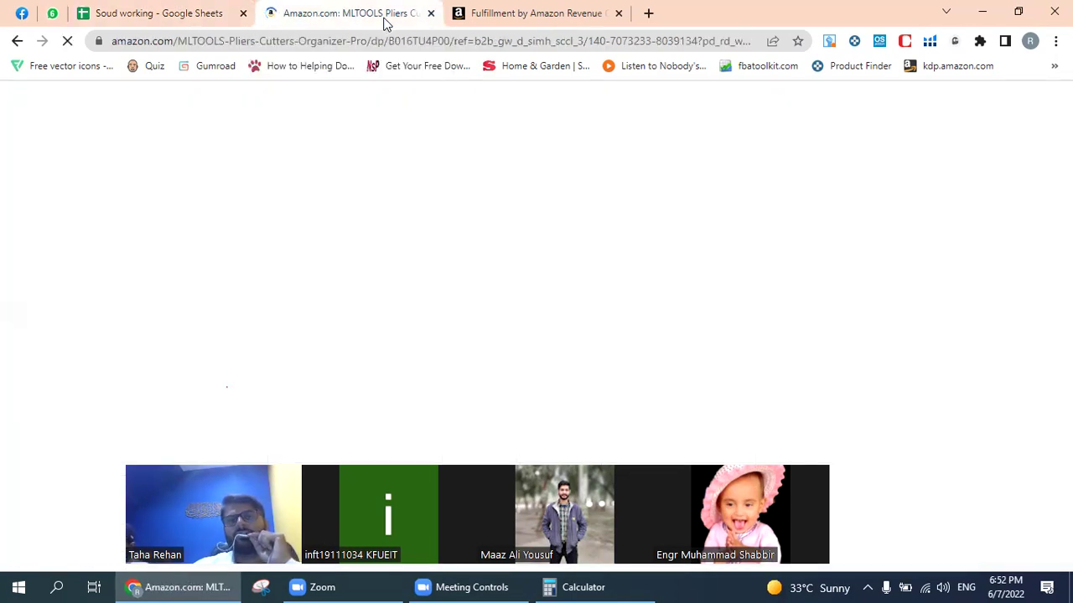
pyautogui.click(491, 18)
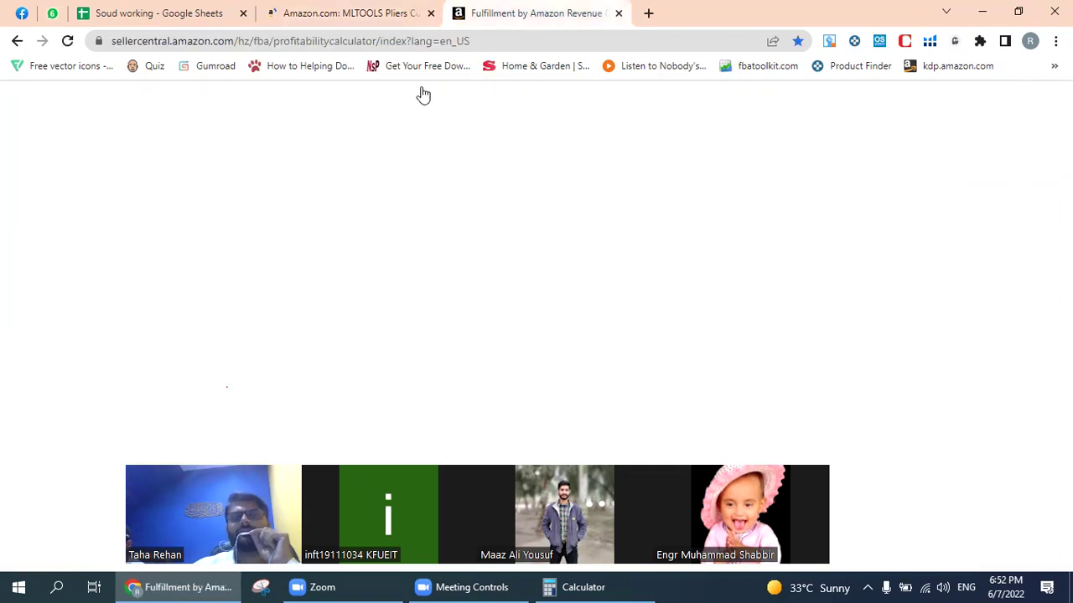
pyautogui.scroll(2, 361, 278)
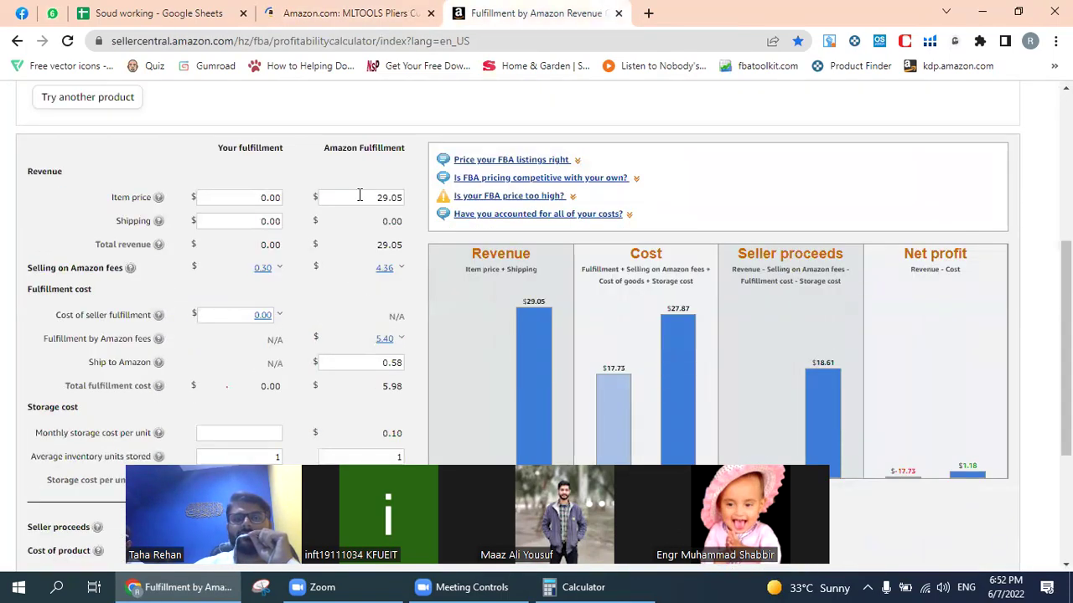
pyautogui.click(163, 16)
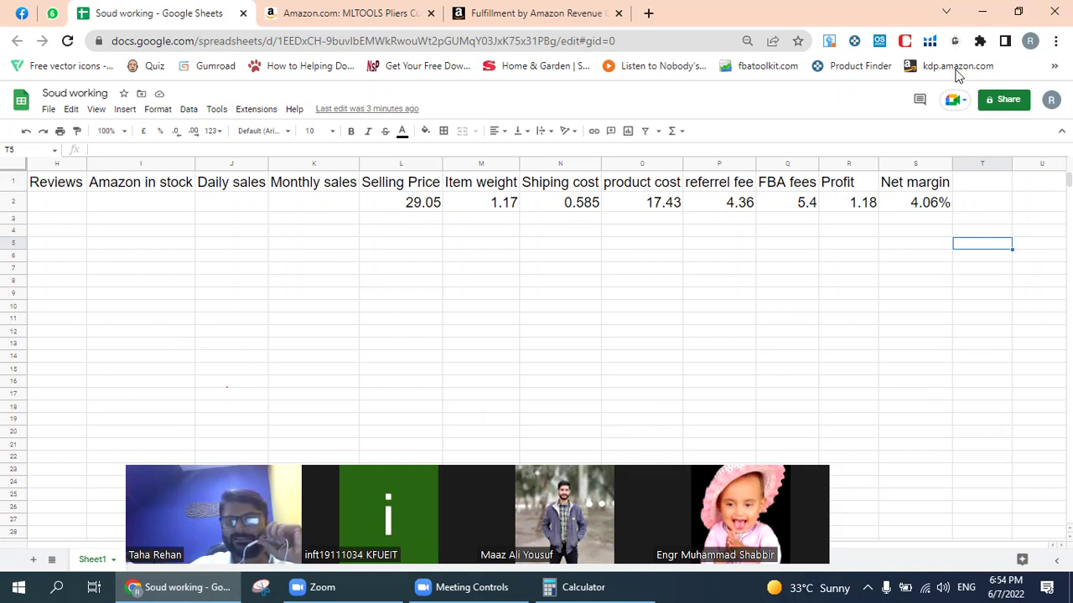
# Step: Close the Calculator app and create a Microsoft Word document named "Keepa Filters" on the desktop
pyautogui.click(982, 13)
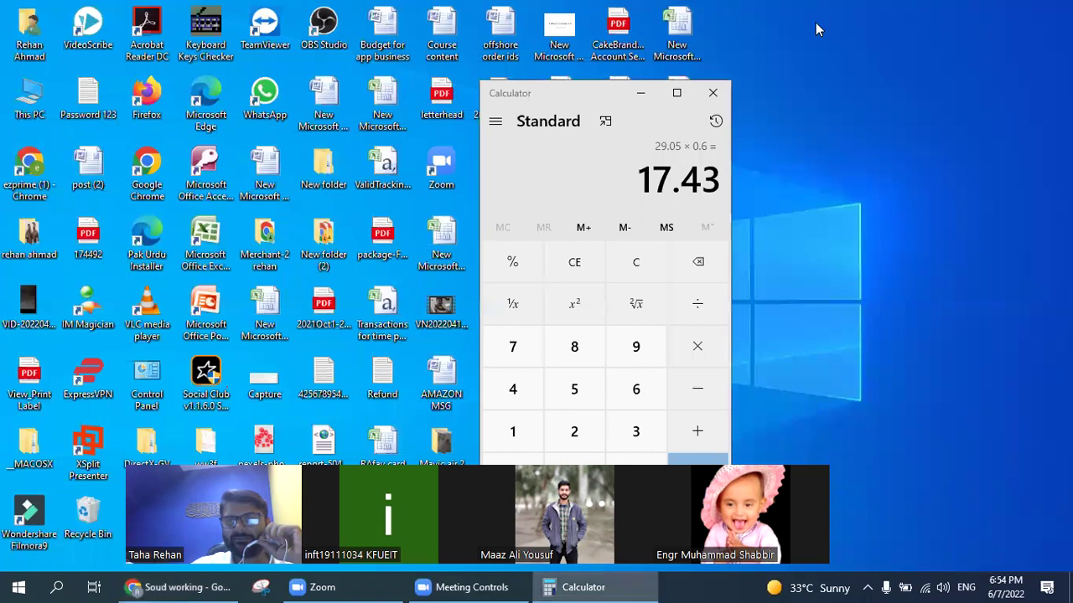
pyautogui.click(713, 99)
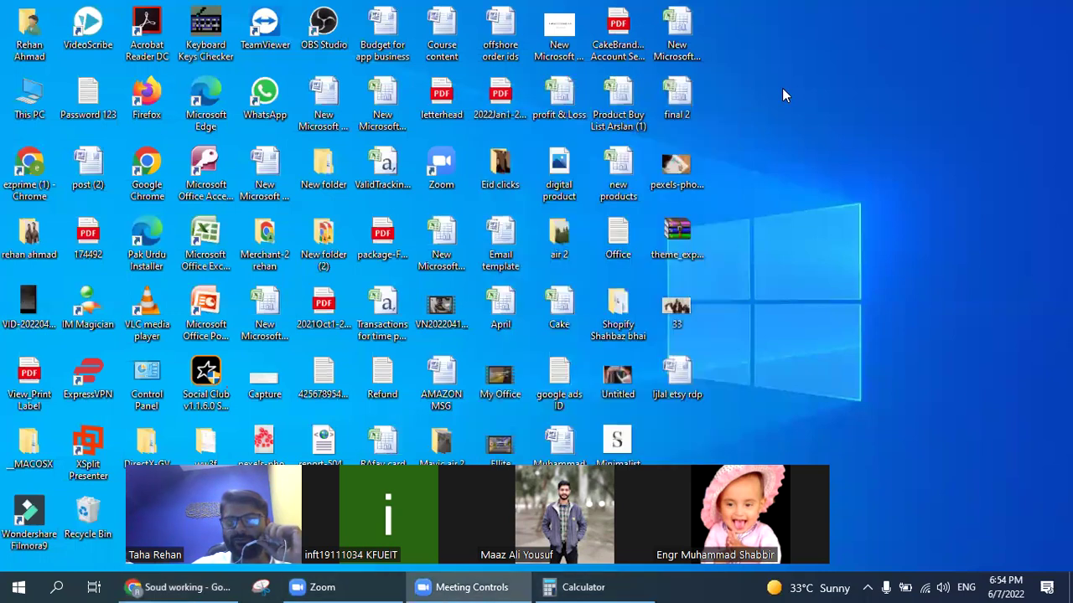
pyautogui.rightClick(783, 89)
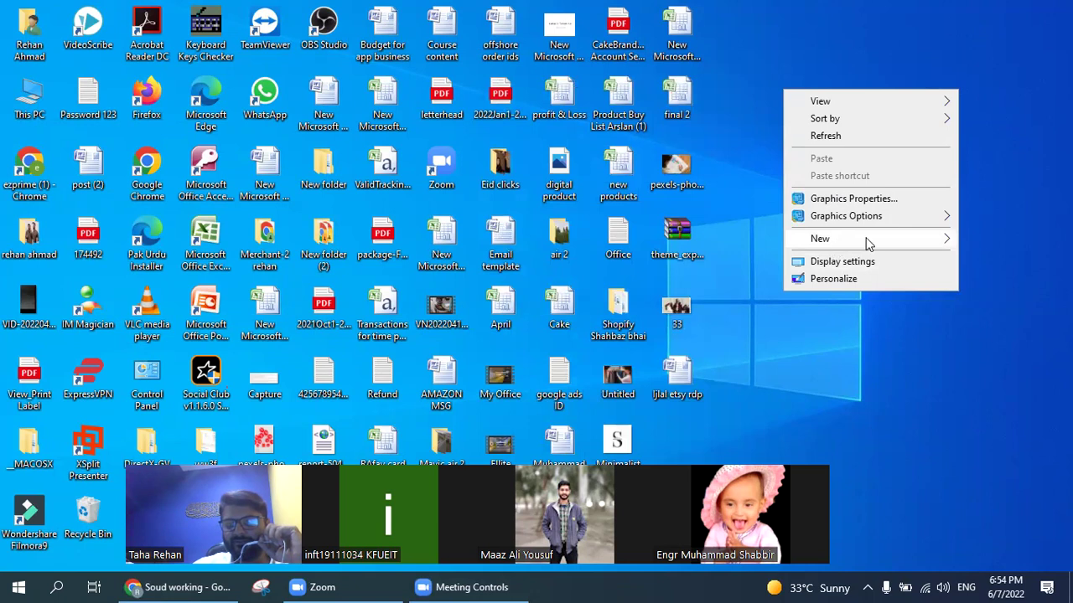
pyautogui.moveTo(879, 241)
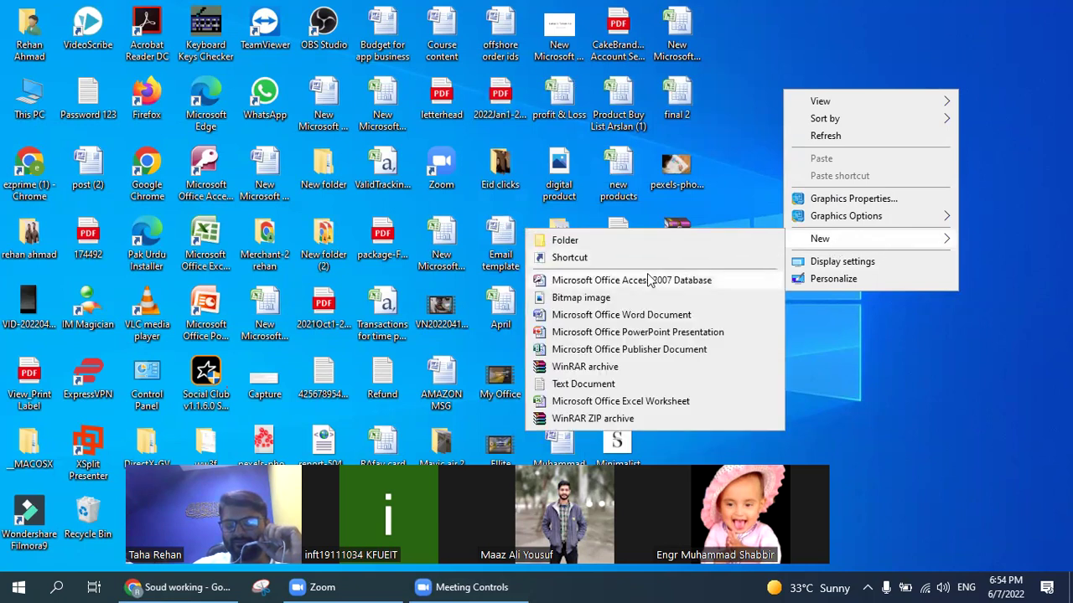
pyautogui.click(615, 315)
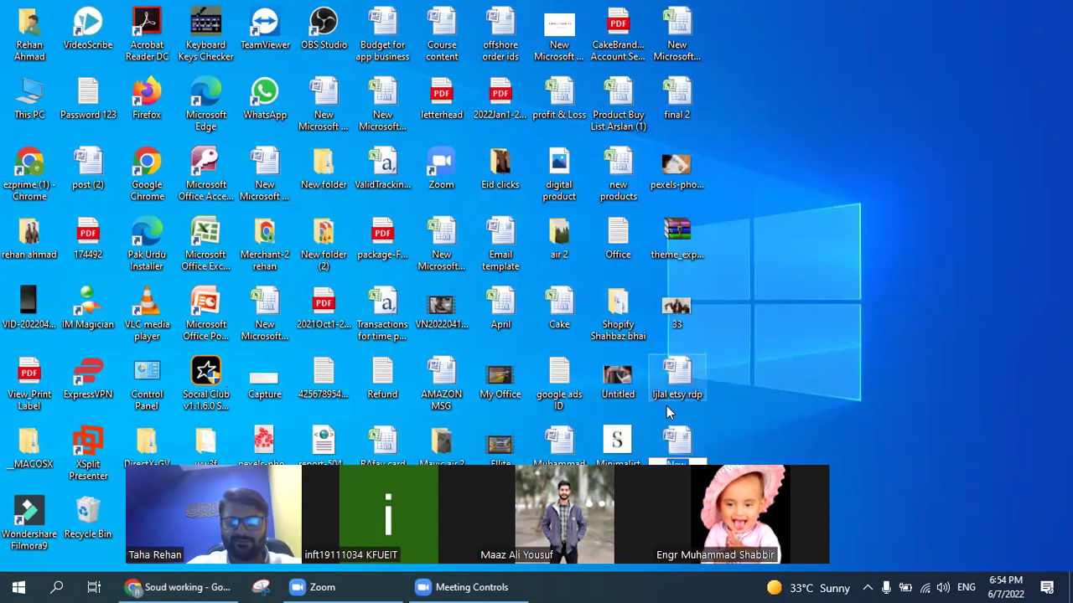
pyautogui.write('Kedna Filters')
pyautogui.press('Return')
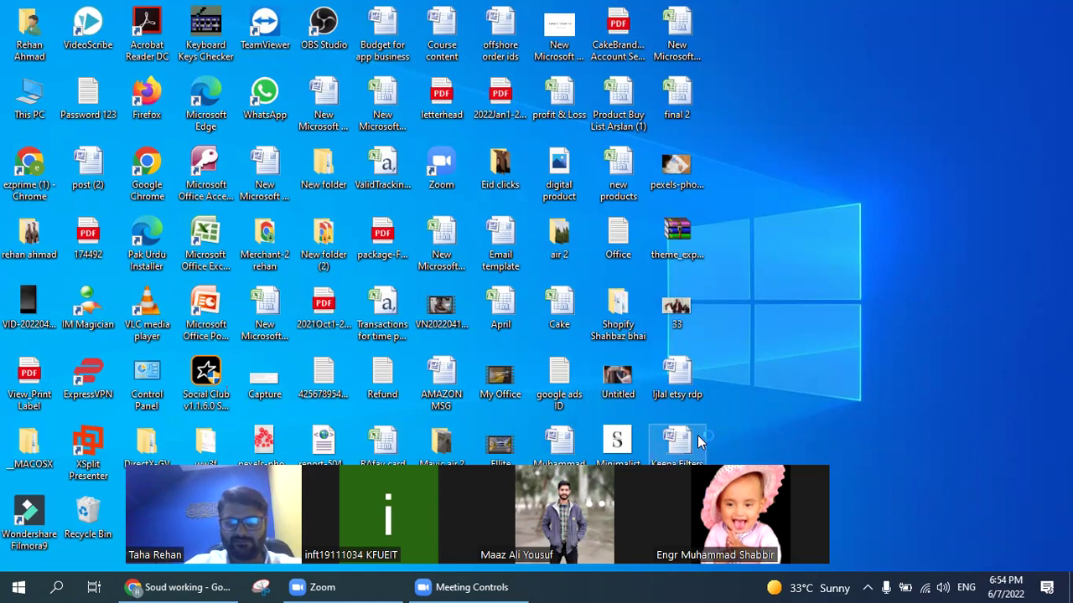